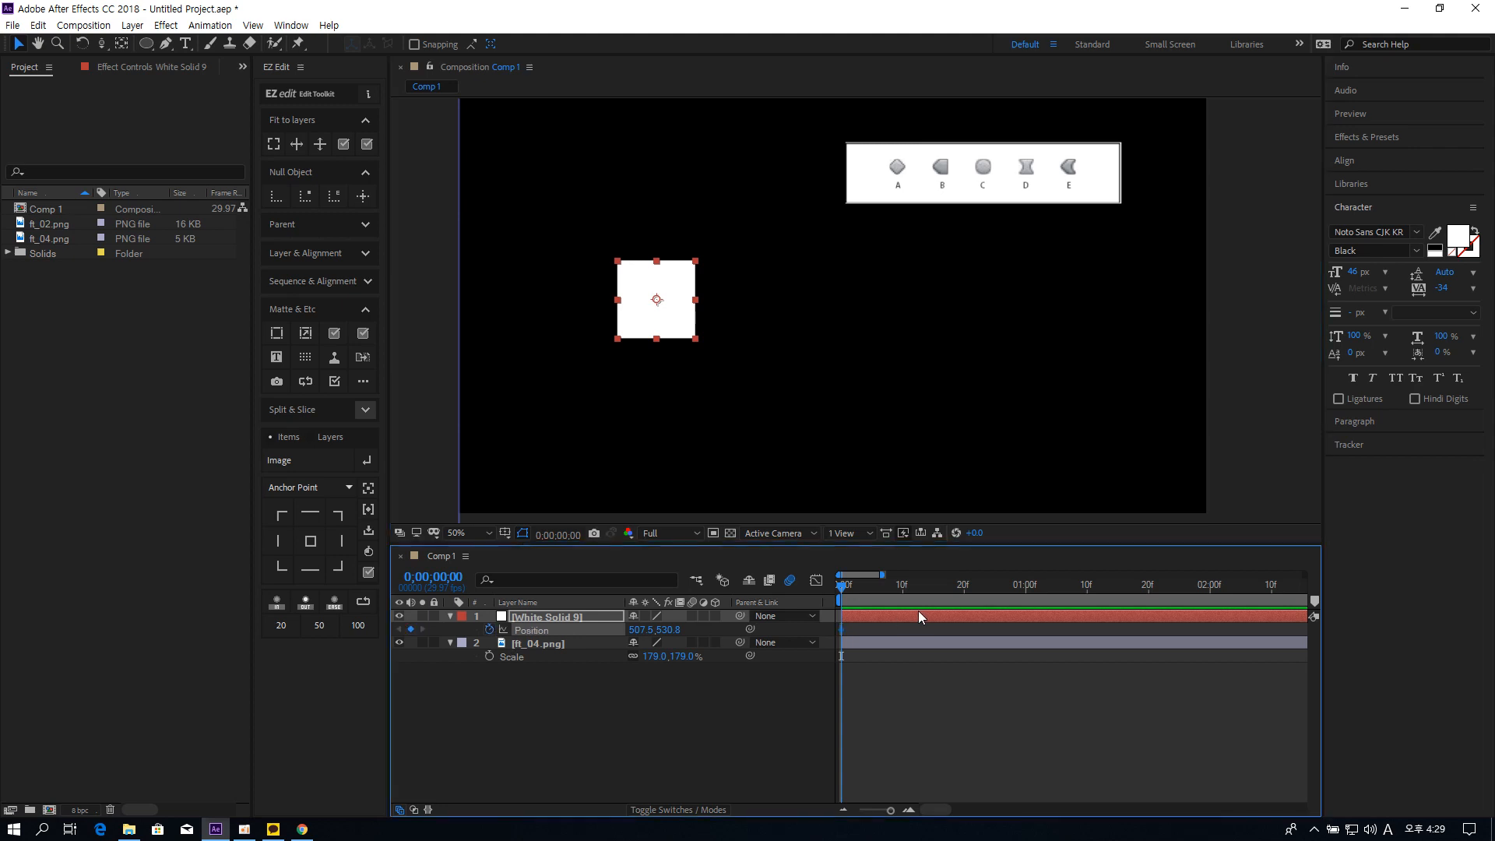
Step: Animate the white solid's position horizontally to about 1499.5, 530.8 at 0;00;01;00 and view its speed graph
{"action": "left_click", "coordinate": [1027, 587]}
{"action": "left_click_drag", "start_coordinate": [659, 310], "coordinate": [1047, 310]}
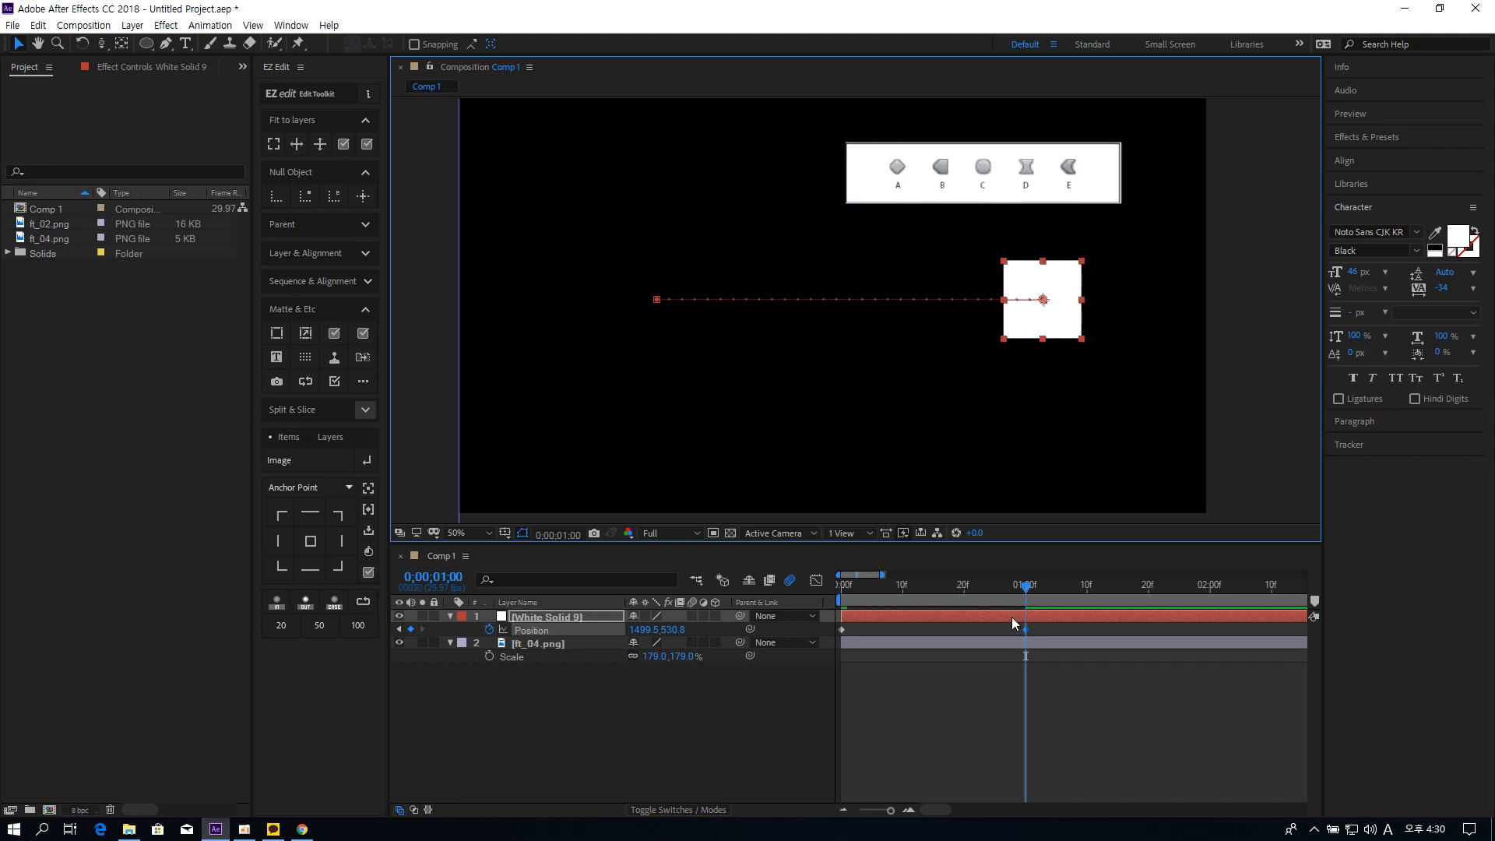
{"action": "left_click", "coordinate": [816, 581]}
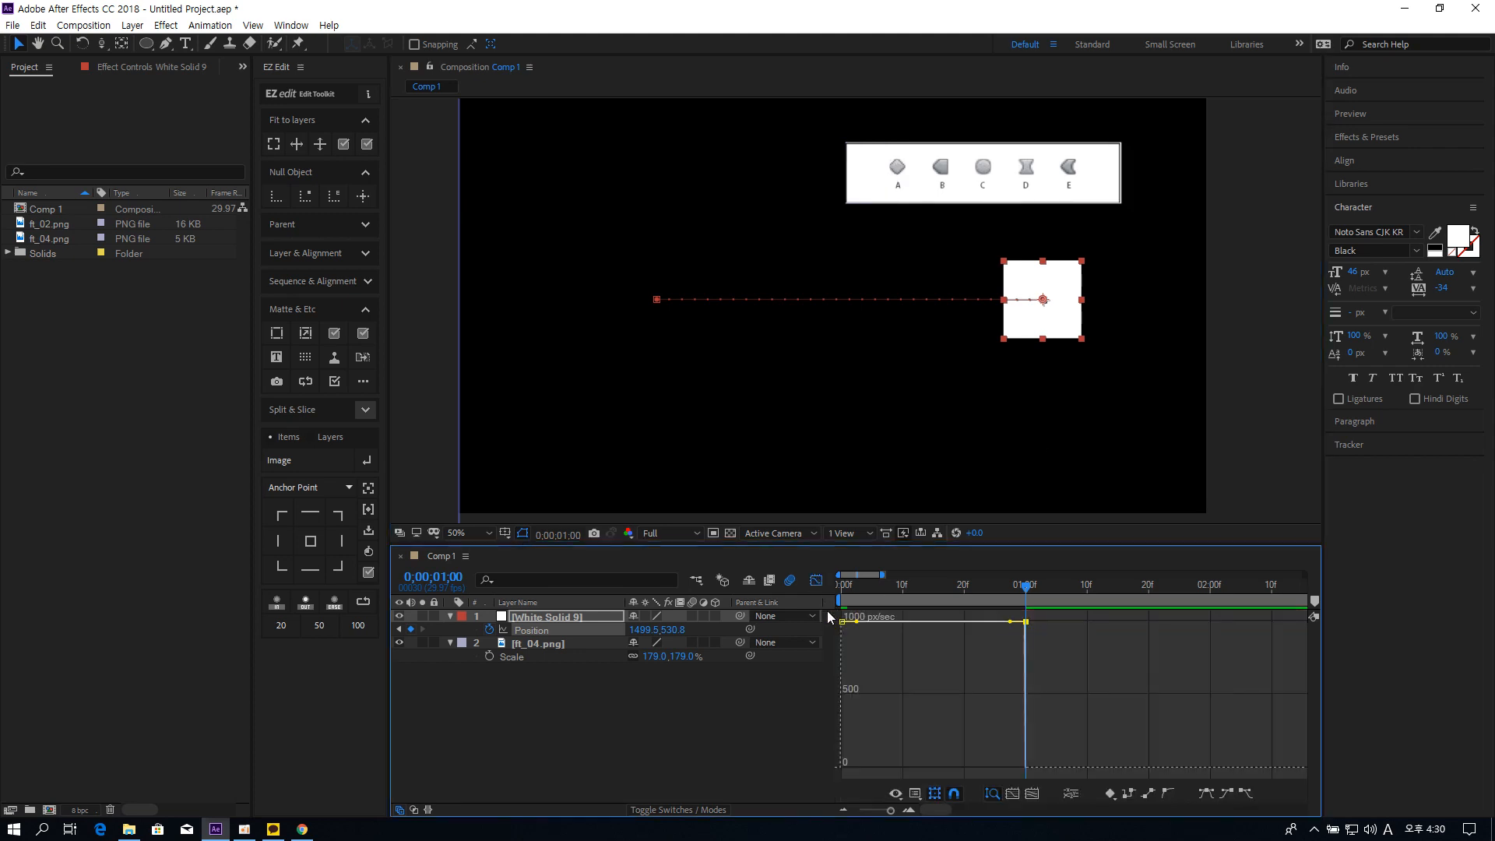
{"action": "mouse_move", "coordinate": [844, 623]}
{"action": "left_click", "coordinate": [816, 580]}
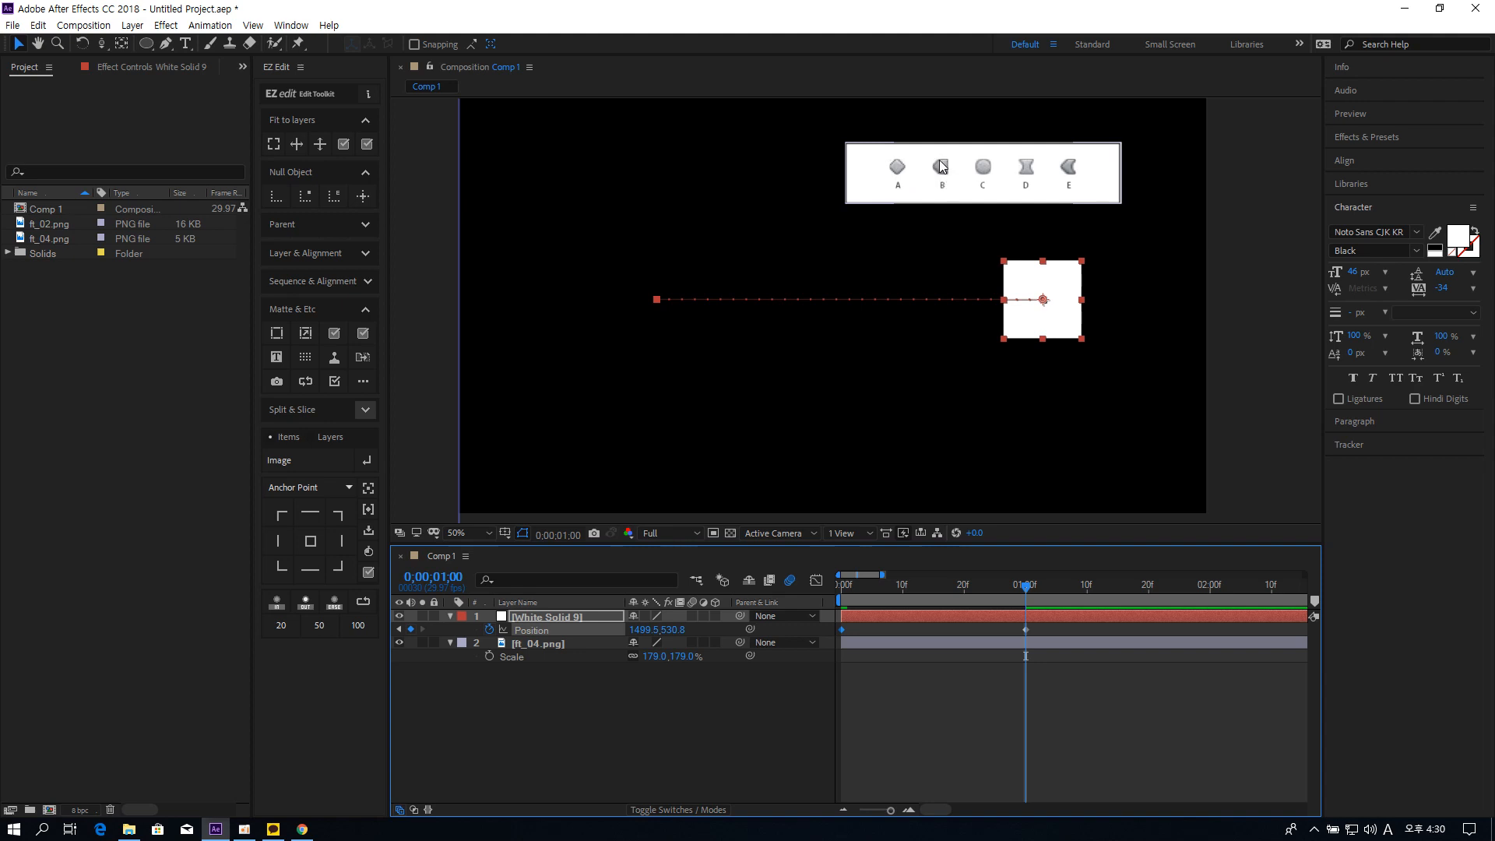
Step: Show the rulers and place a vertical guide through the middle of shape B in the keyframe reference image
{"action": "scroll", "coordinate": [968, 165], "scroll_direction": "up", "scroll_amount": 1}
{"action": "left_click_drag", "start_coordinate": [966, 182], "coordinate": [747, 458]}
{"action": "scroll", "coordinate": [790, 404], "scroll_direction": "up", "scroll_amount": 2}
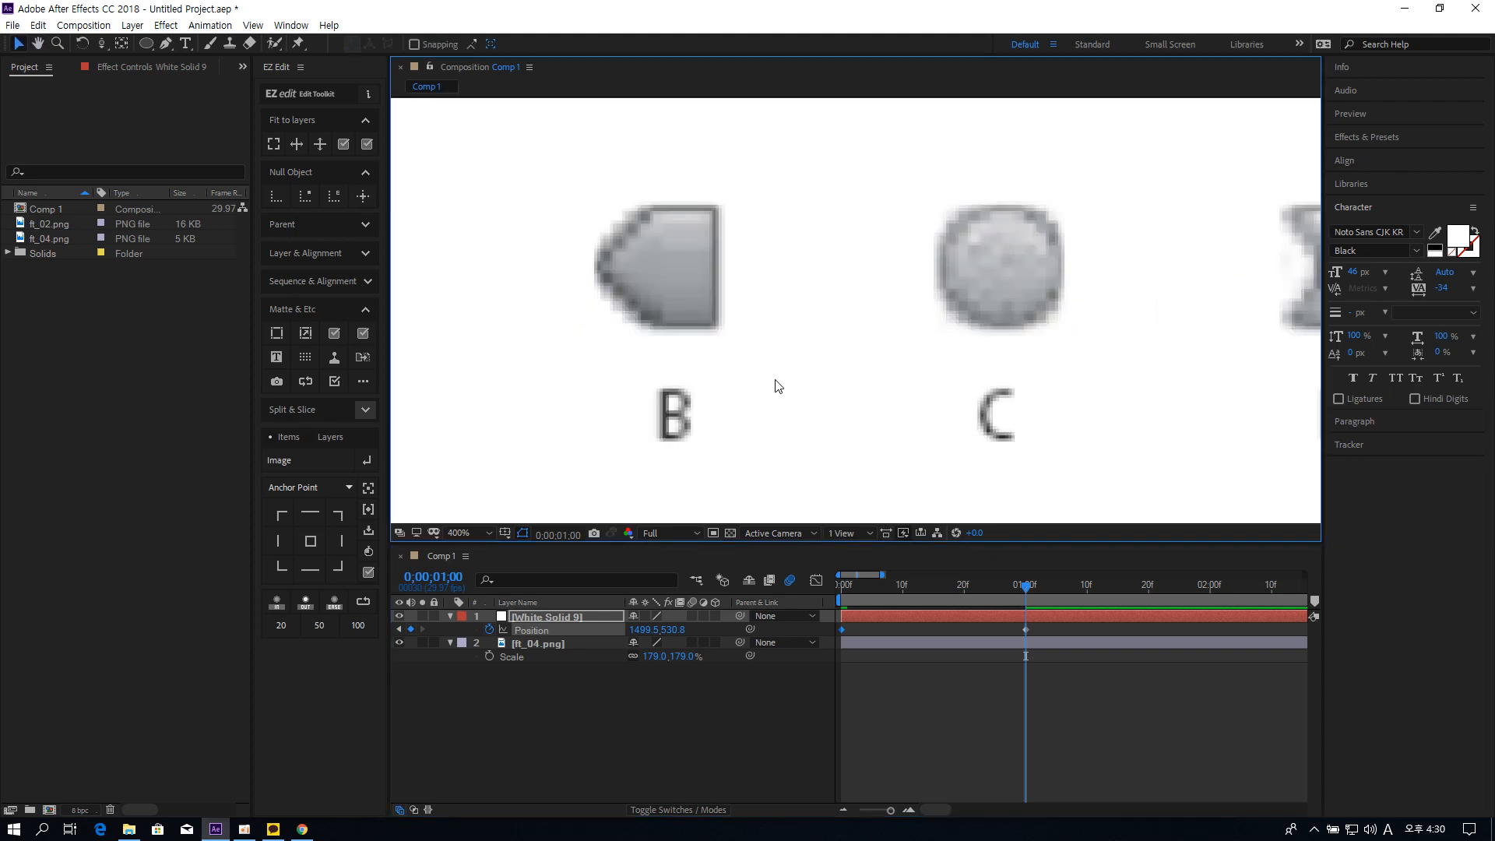
{"action": "scroll", "coordinate": [776, 373], "scroll_direction": "down", "scroll_amount": 1}
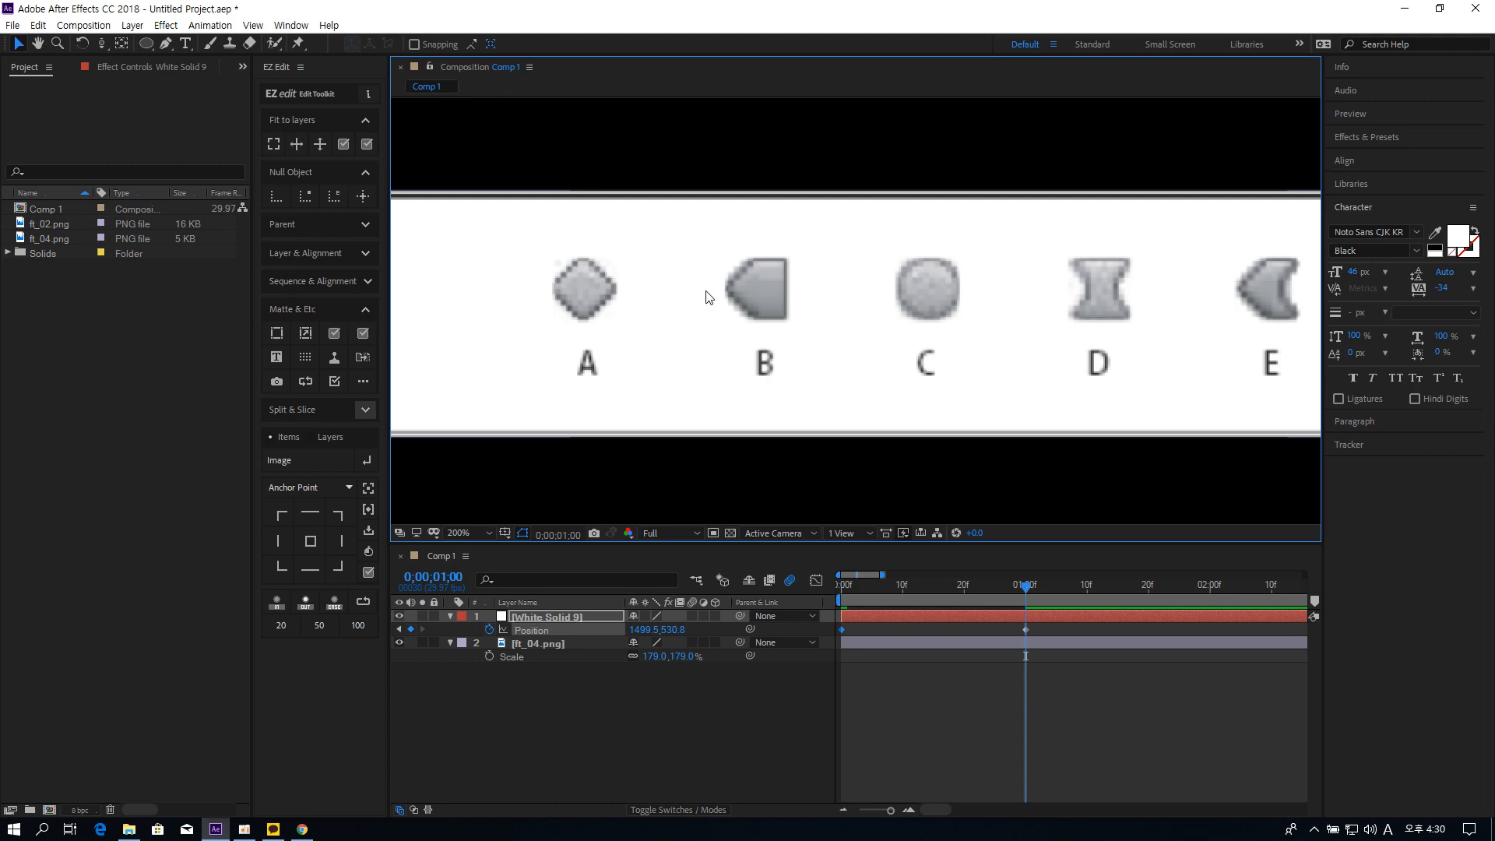
{"action": "left_click_drag", "start_coordinate": [805, 337], "coordinate": [865, 334]}
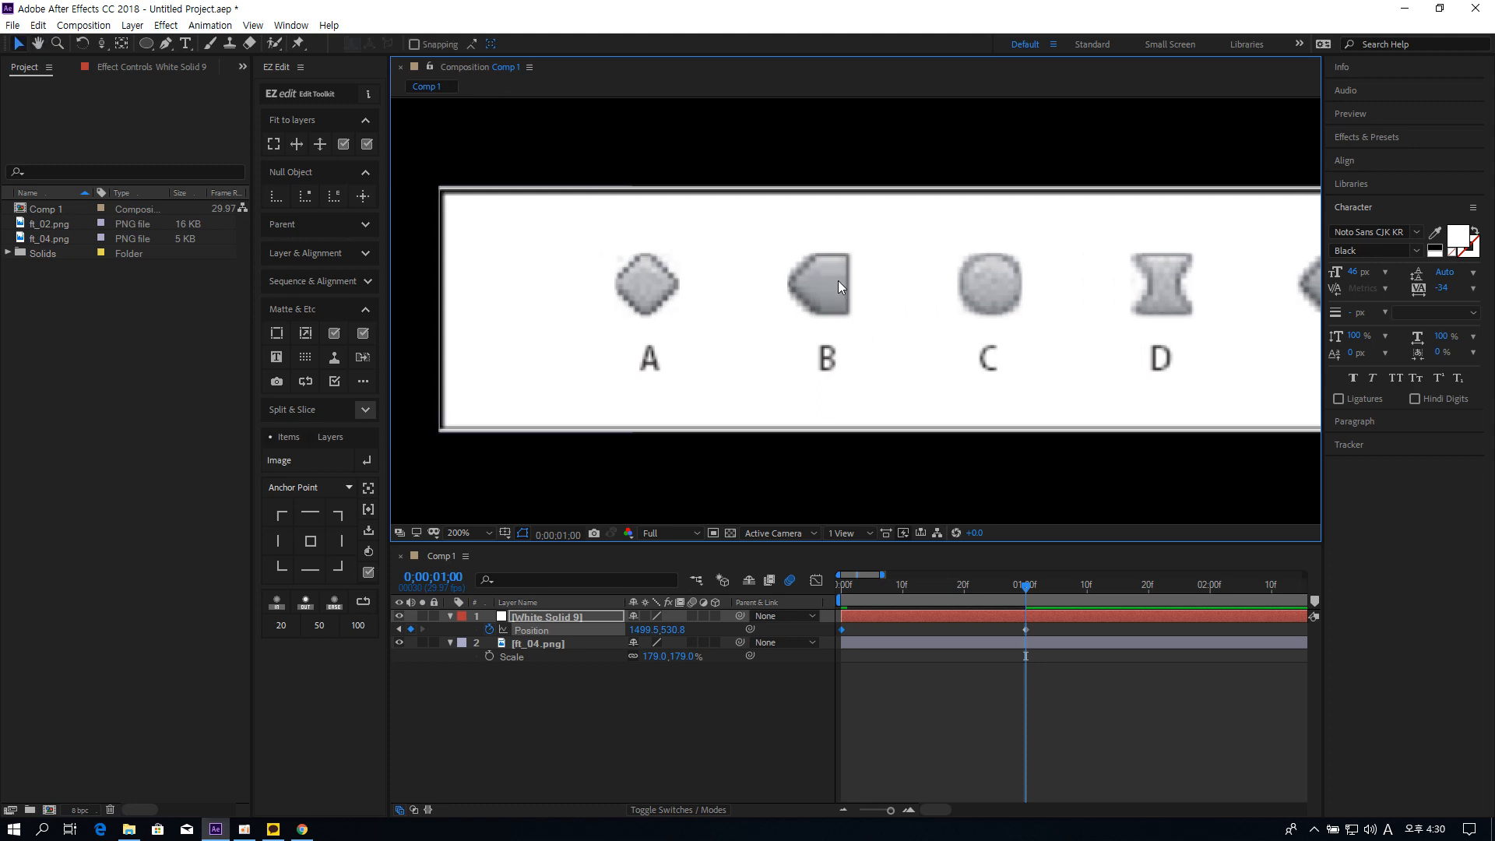
{"action": "key", "text": "ctrl+r"}
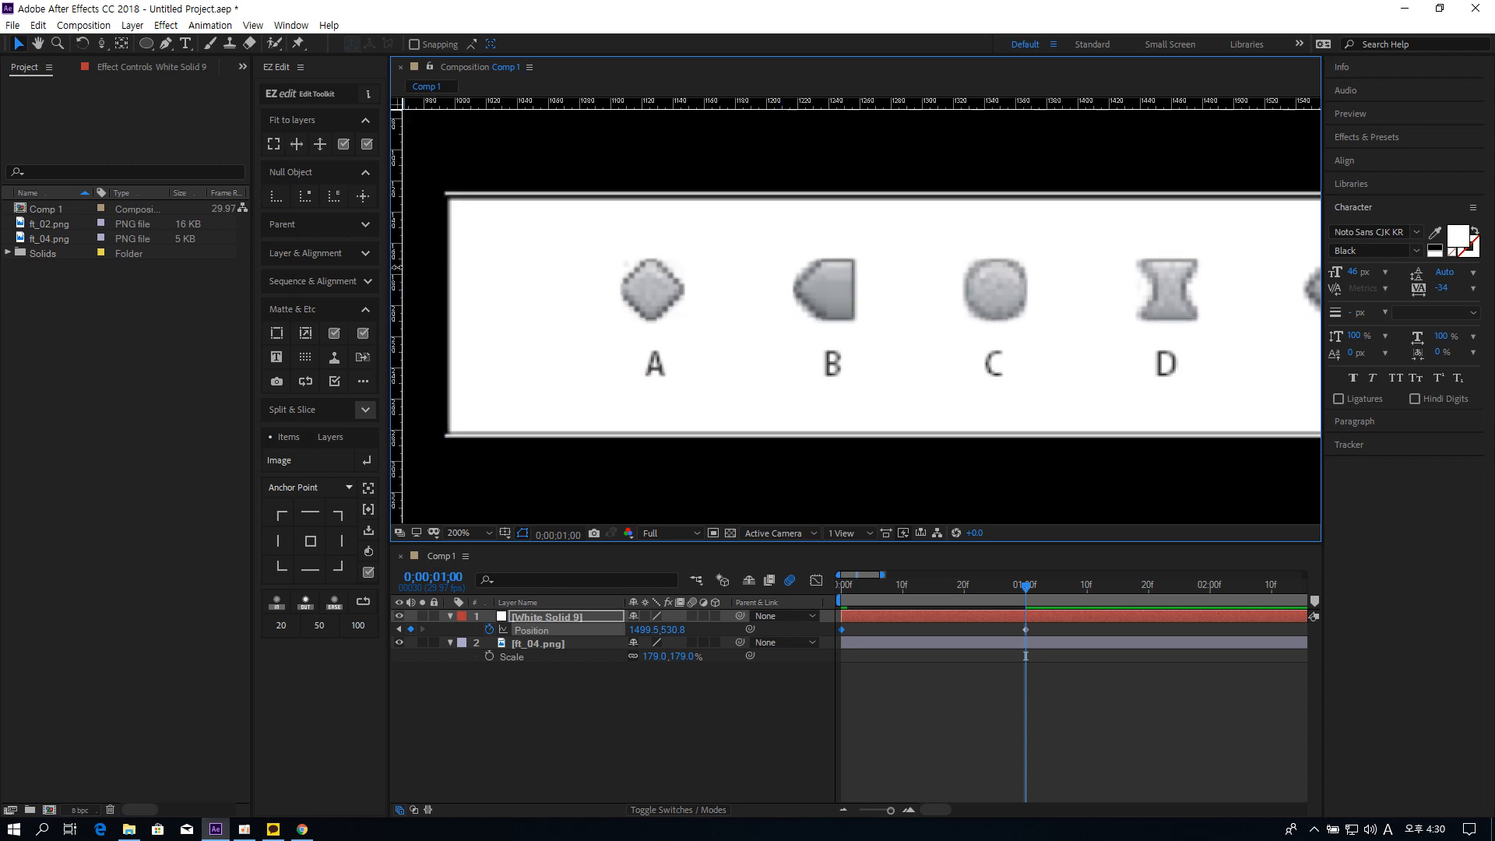
{"action": "left_click_drag", "start_coordinate": [397, 268], "coordinate": [827, 349]}
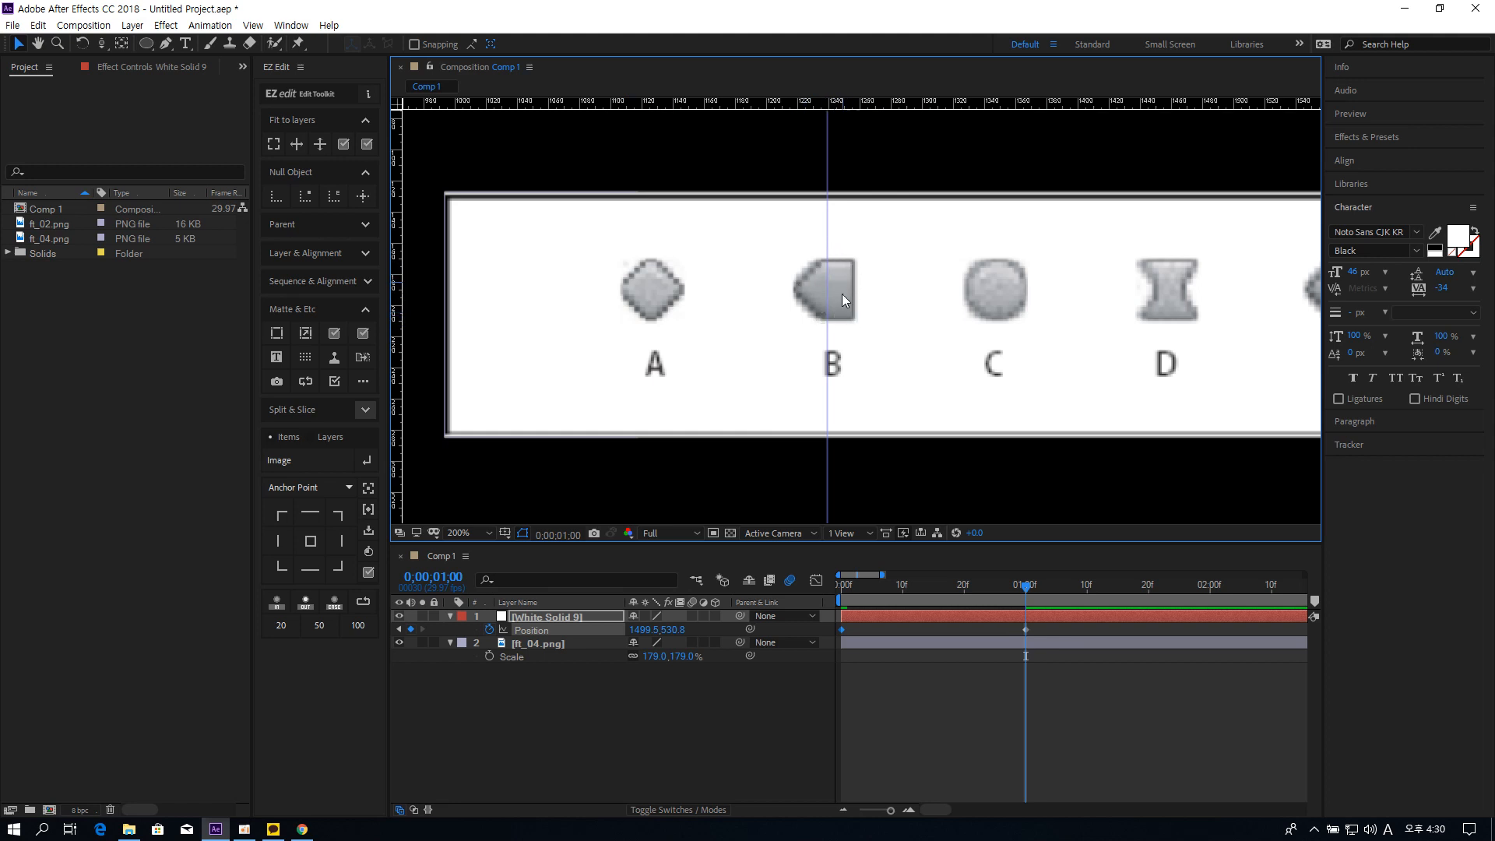
Step: Move the vertical guide to the middle of shape D, and on to shape E in the reference image
{"action": "left_click_drag", "start_coordinate": [1225, 377], "coordinate": [1069, 381]}
{"action": "left_click_drag", "start_coordinate": [672, 337], "coordinate": [1011, 335]}
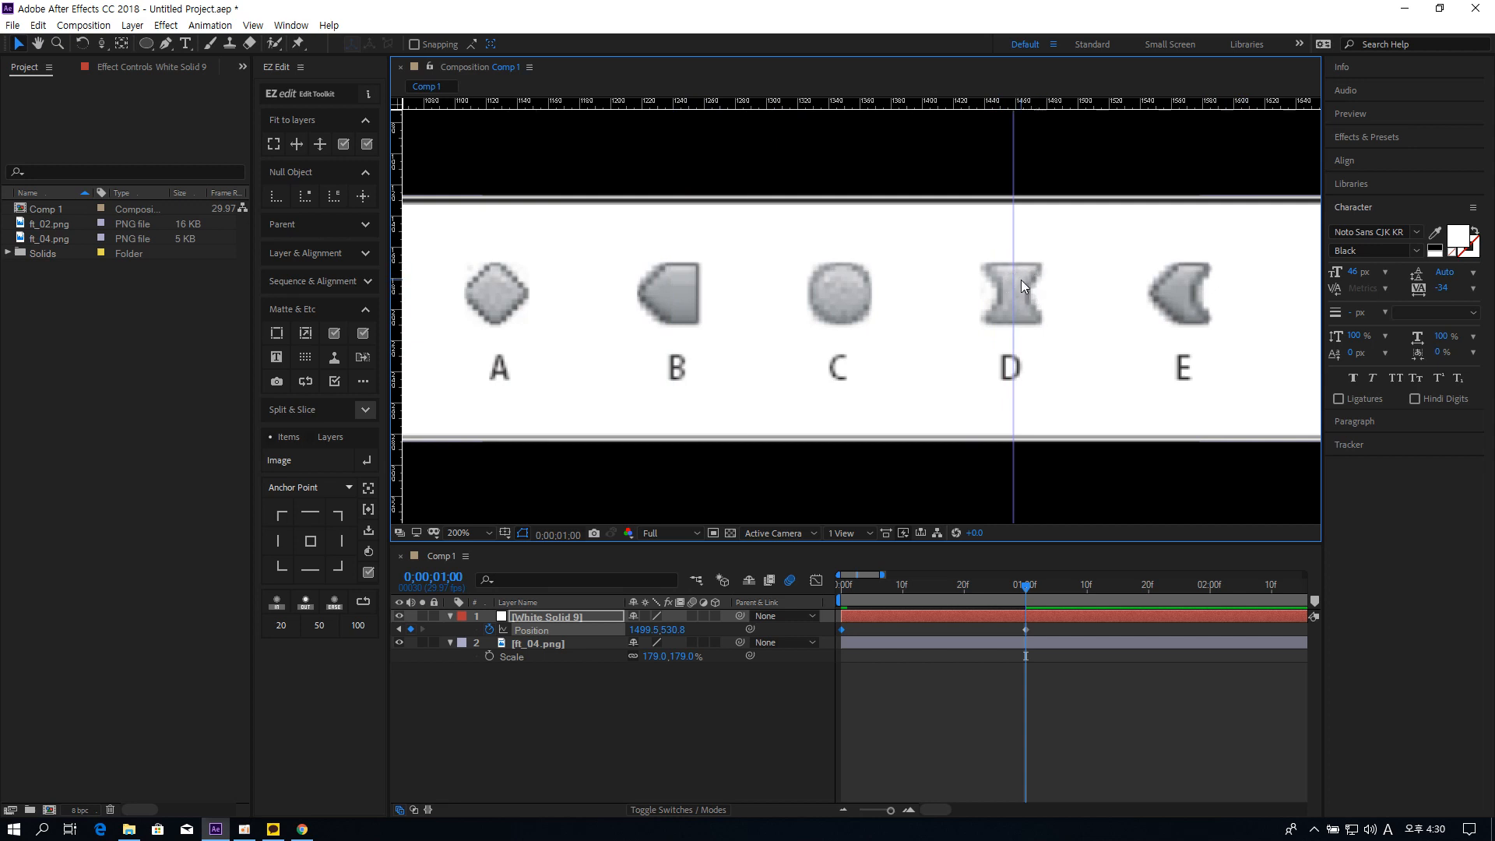
{"action": "left_click_drag", "start_coordinate": [1012, 284], "coordinate": [1038, 300]}
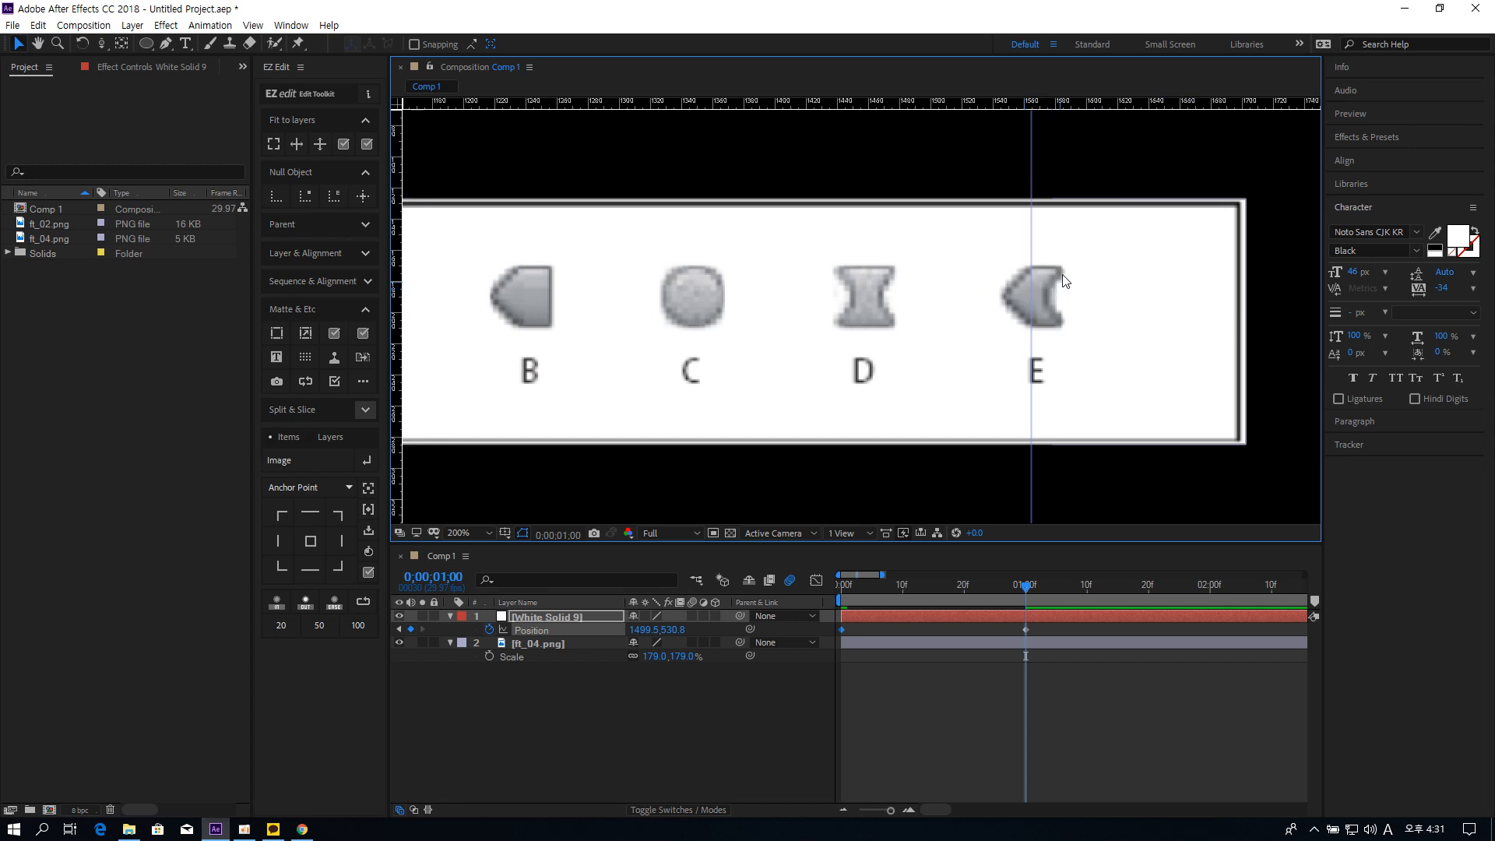
{"action": "scroll", "coordinate": [1043, 283], "scroll_direction": "down", "scroll_amount": 4}
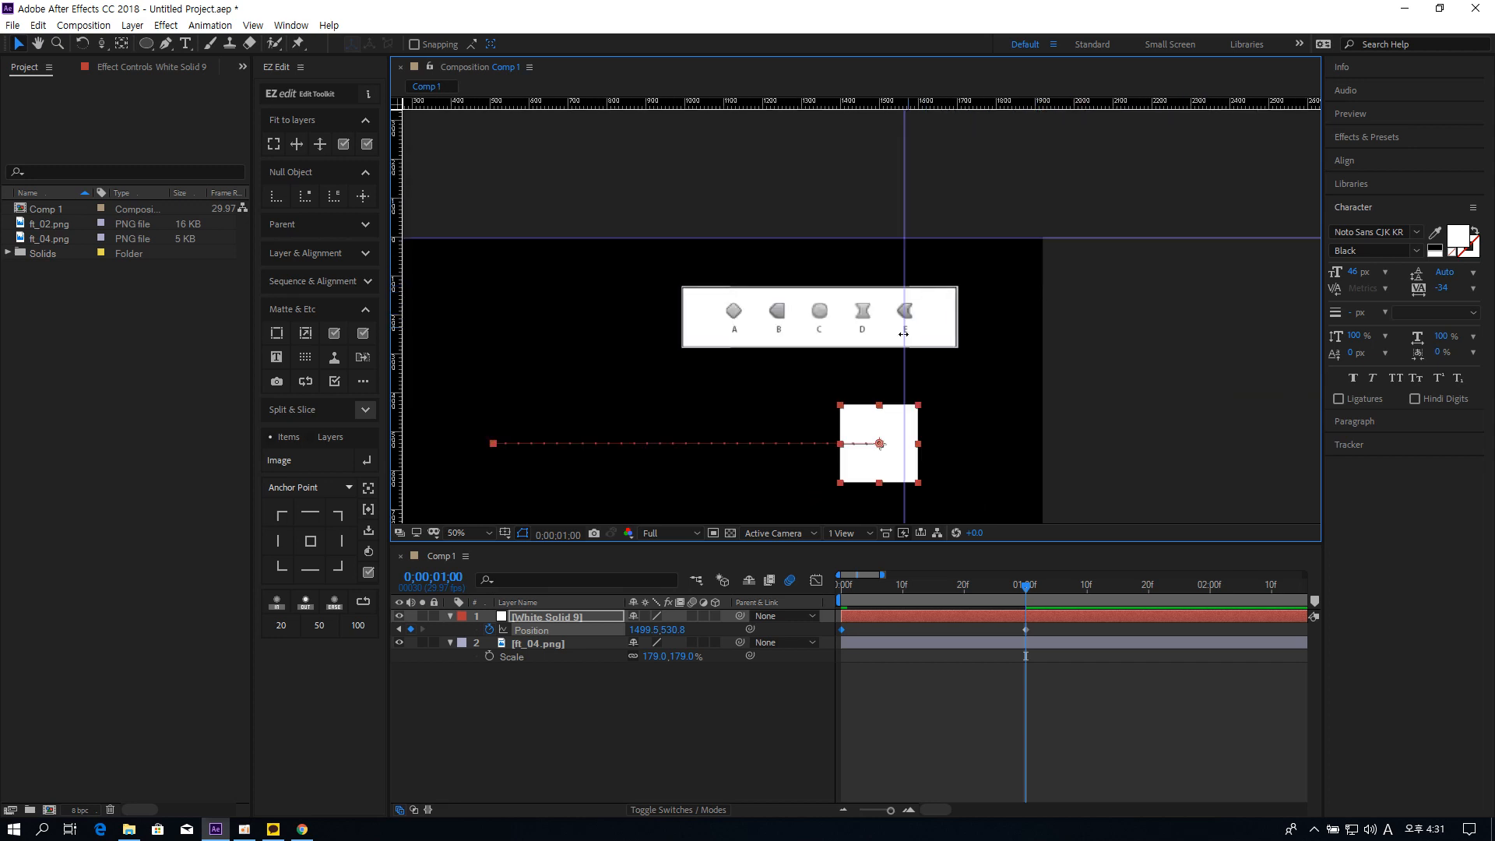
{"action": "key", "text": "v"}
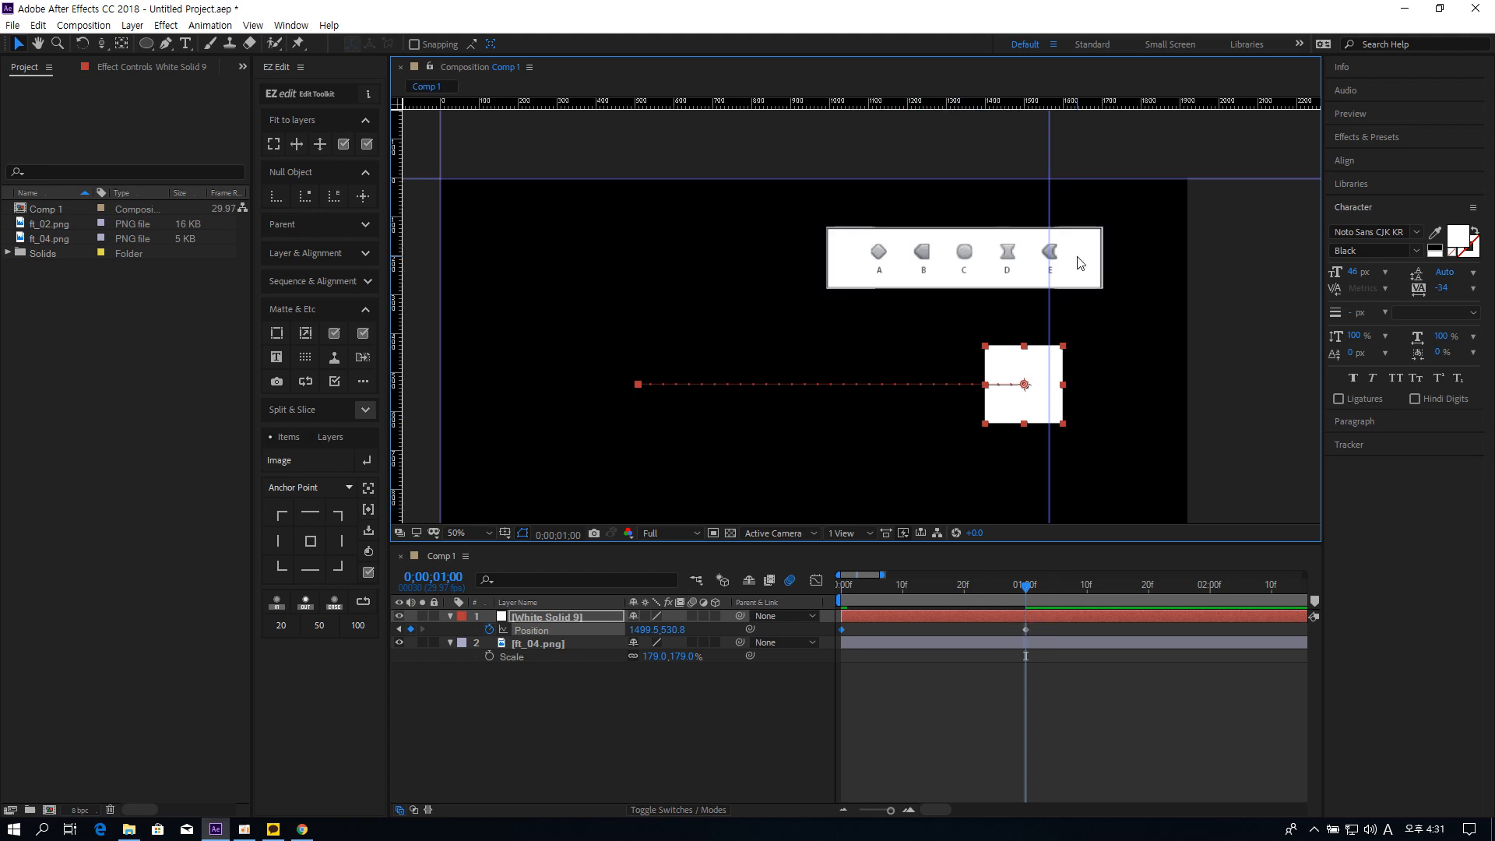
Step: Turn the white solid's position keyframe at 0;00;01;00 into a hold keyframe
{"action": "left_click", "coordinate": [1030, 627]}
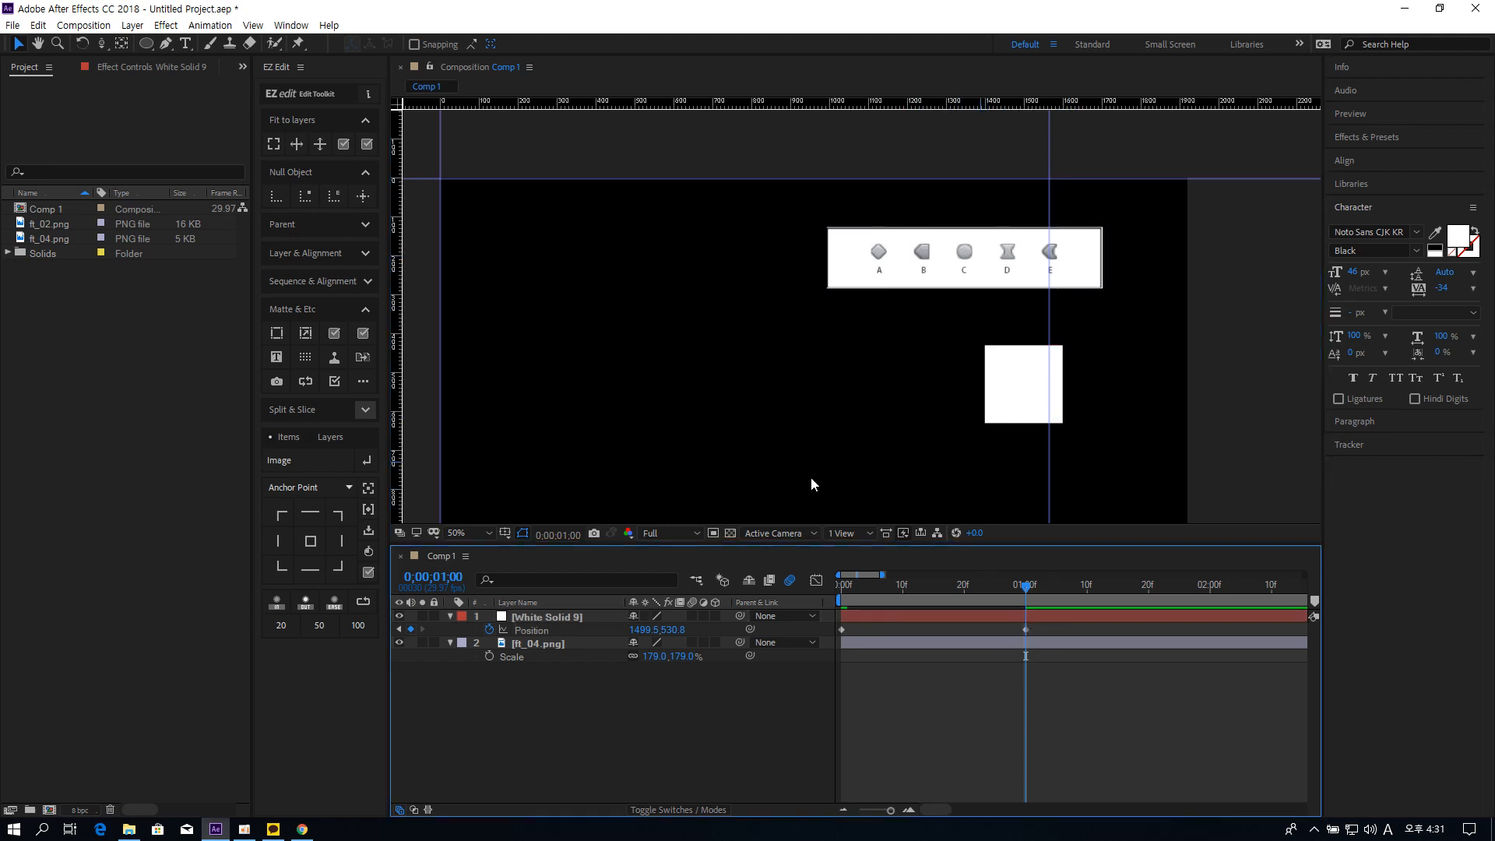
{"action": "key", "text": "space"}
{"action": "left_click", "coordinate": [1022, 585]}
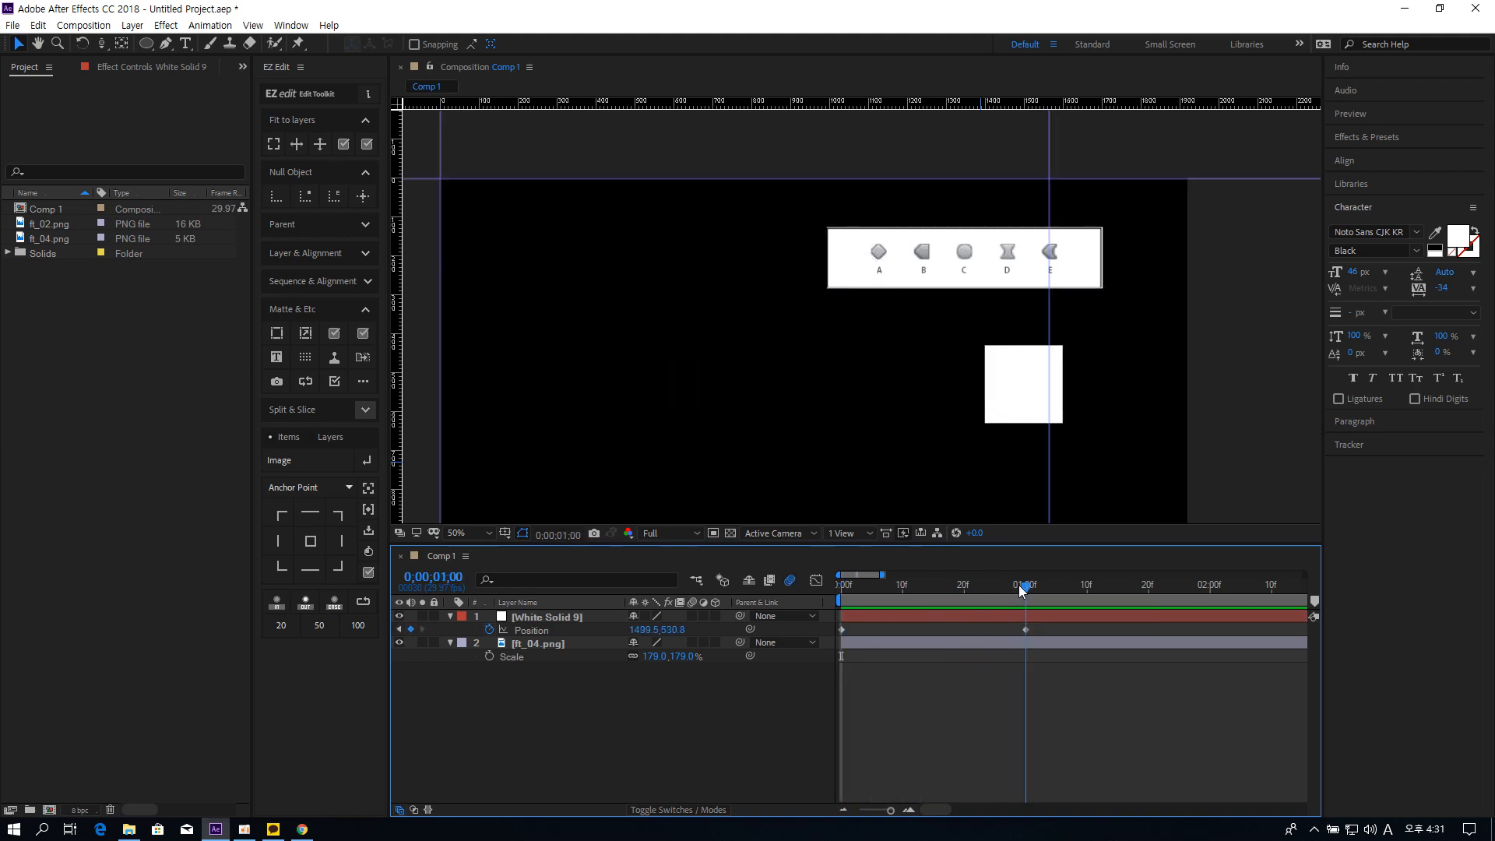
{"action": "left_click", "coordinate": [1026, 630]}
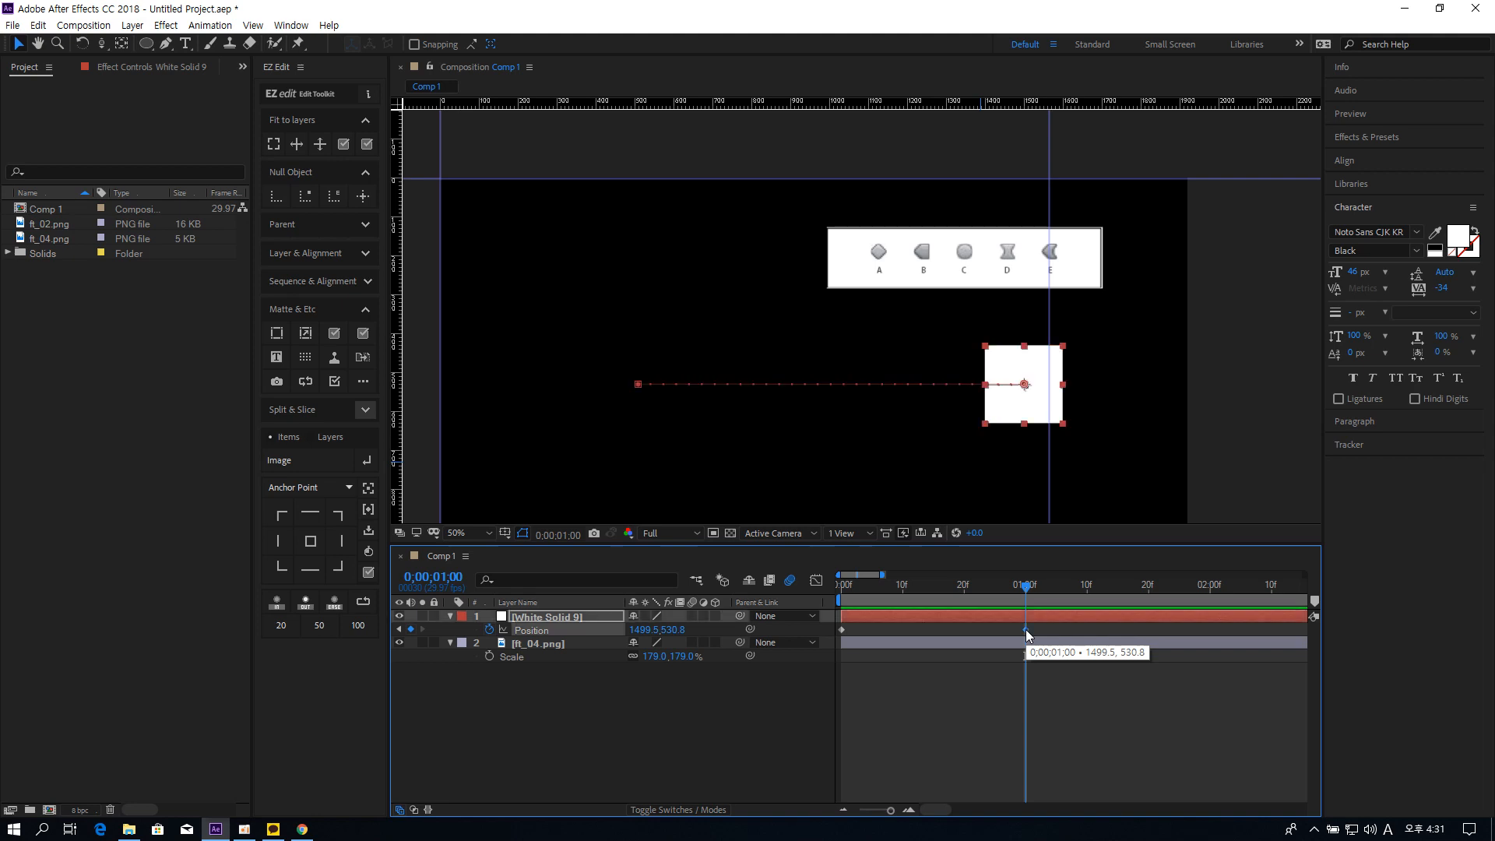
{"action": "right_click", "coordinate": [1026, 631]}
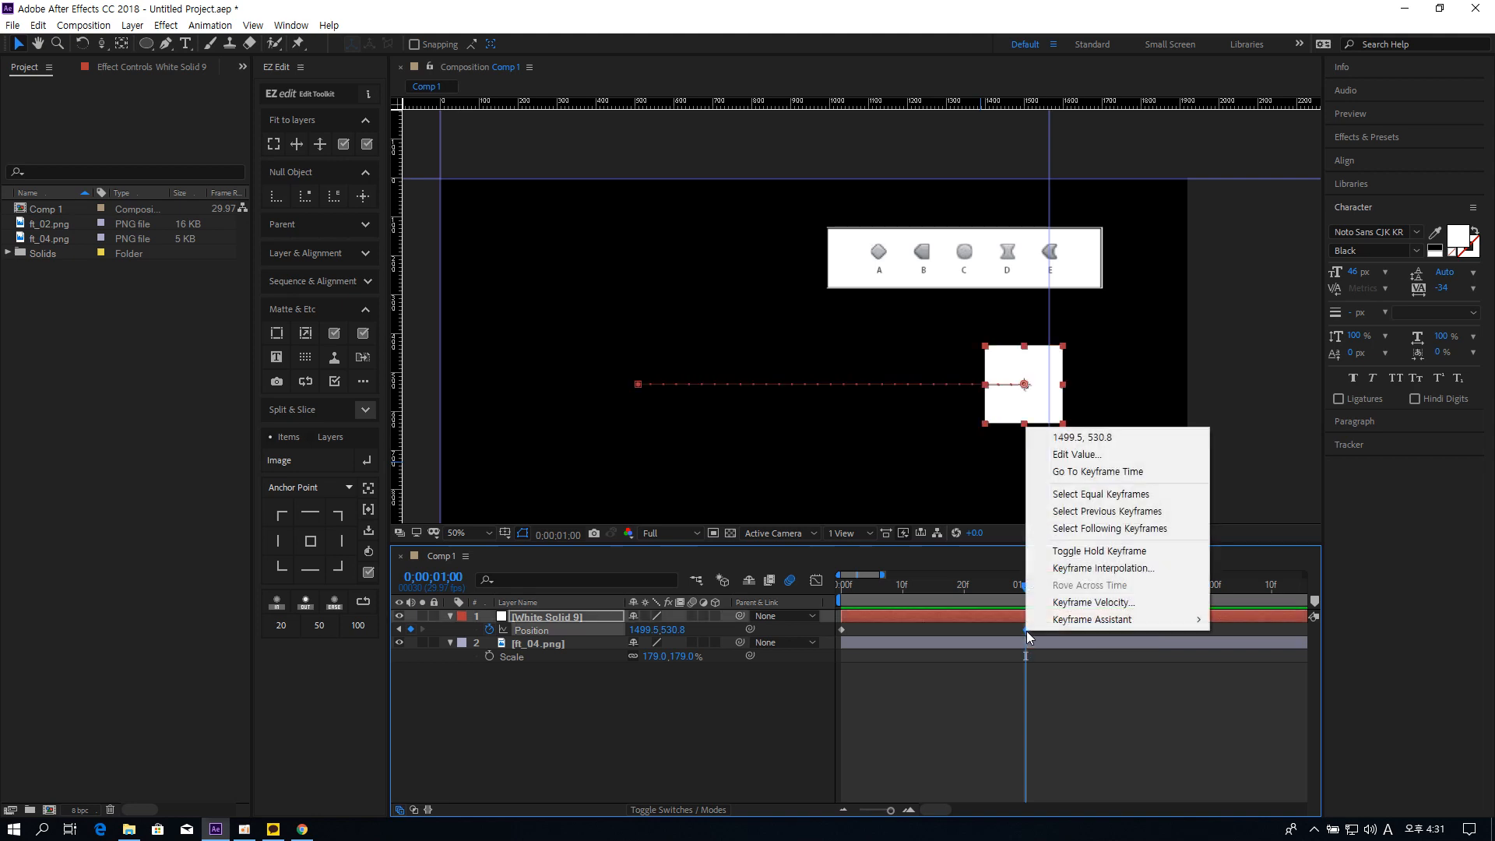
{"action": "left_click", "coordinate": [1090, 551]}
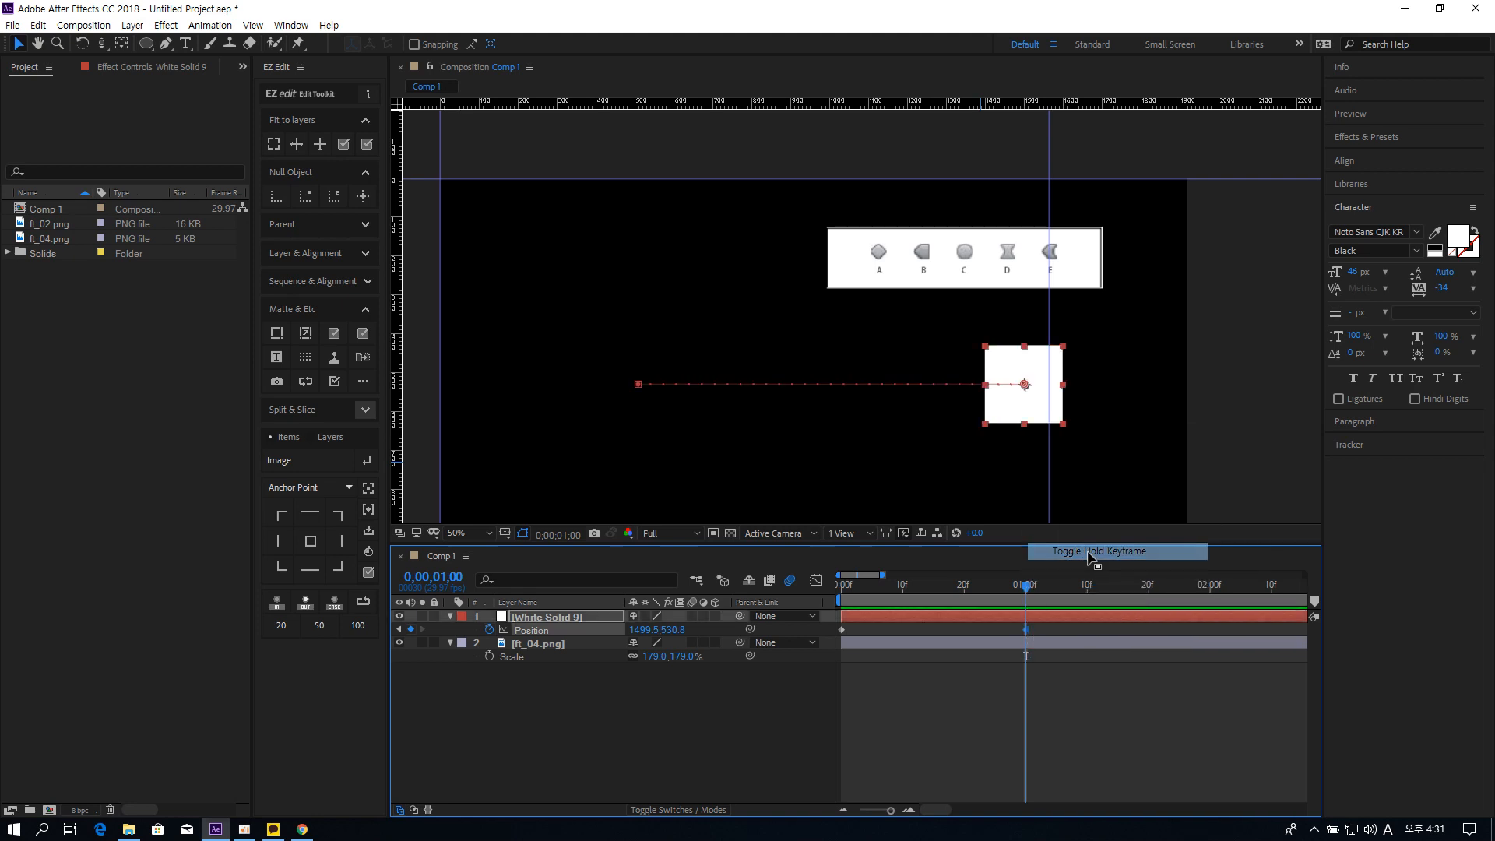
{"action": "left_click", "coordinate": [1044, 628]}
{"action": "left_click", "coordinate": [1026, 629]}
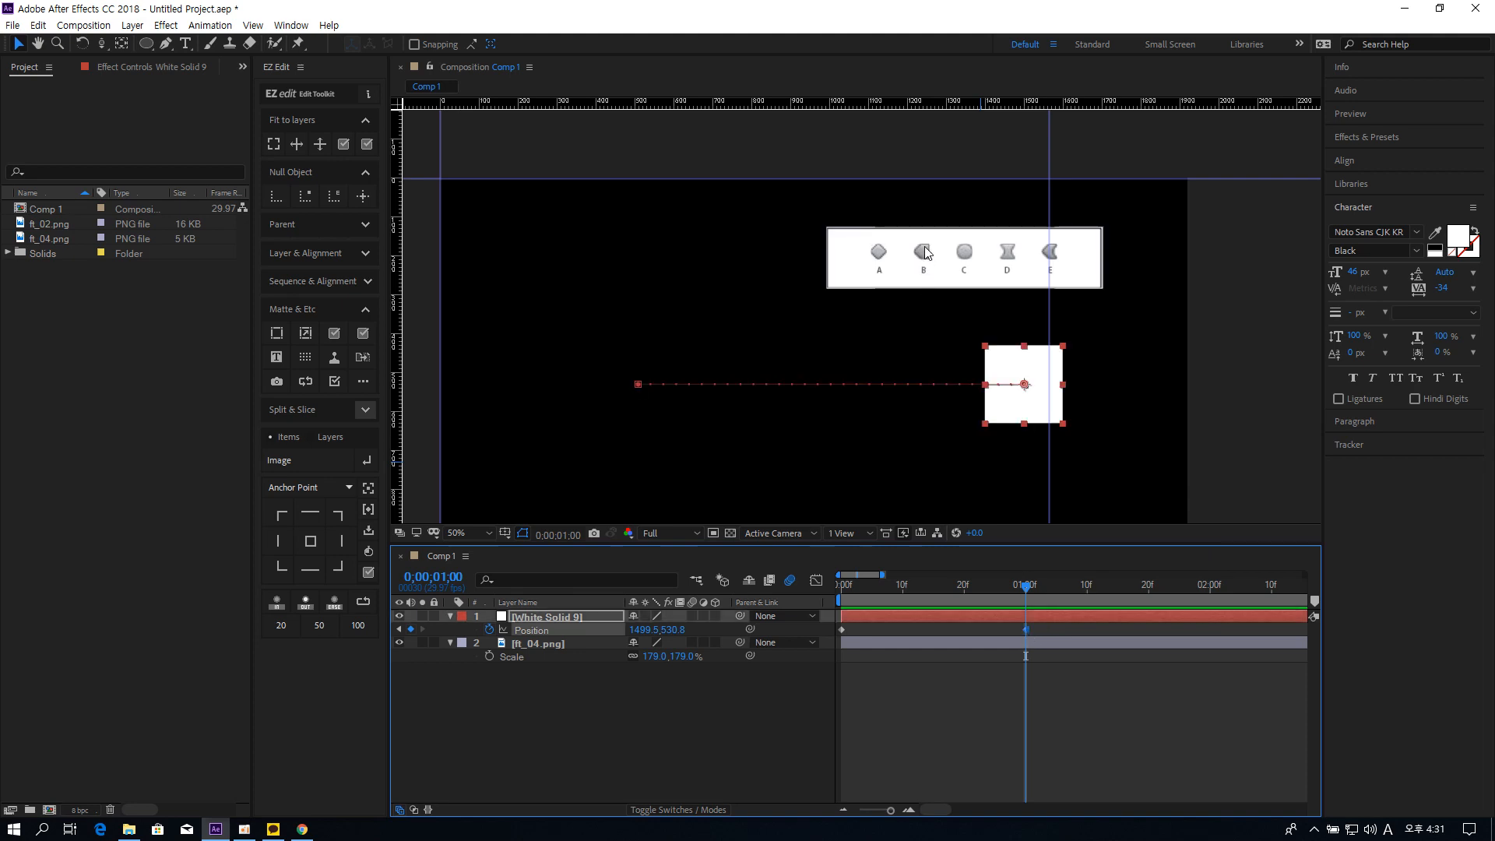
Step: Add a position keyframe at 0;00;01;20 with the white solid moved straight down to about 1499.5, 884.8
{"action": "left_click", "coordinate": [1150, 586]}
{"action": "left_click_drag", "start_coordinate": [1114, 464], "coordinate": [1107, 357]}
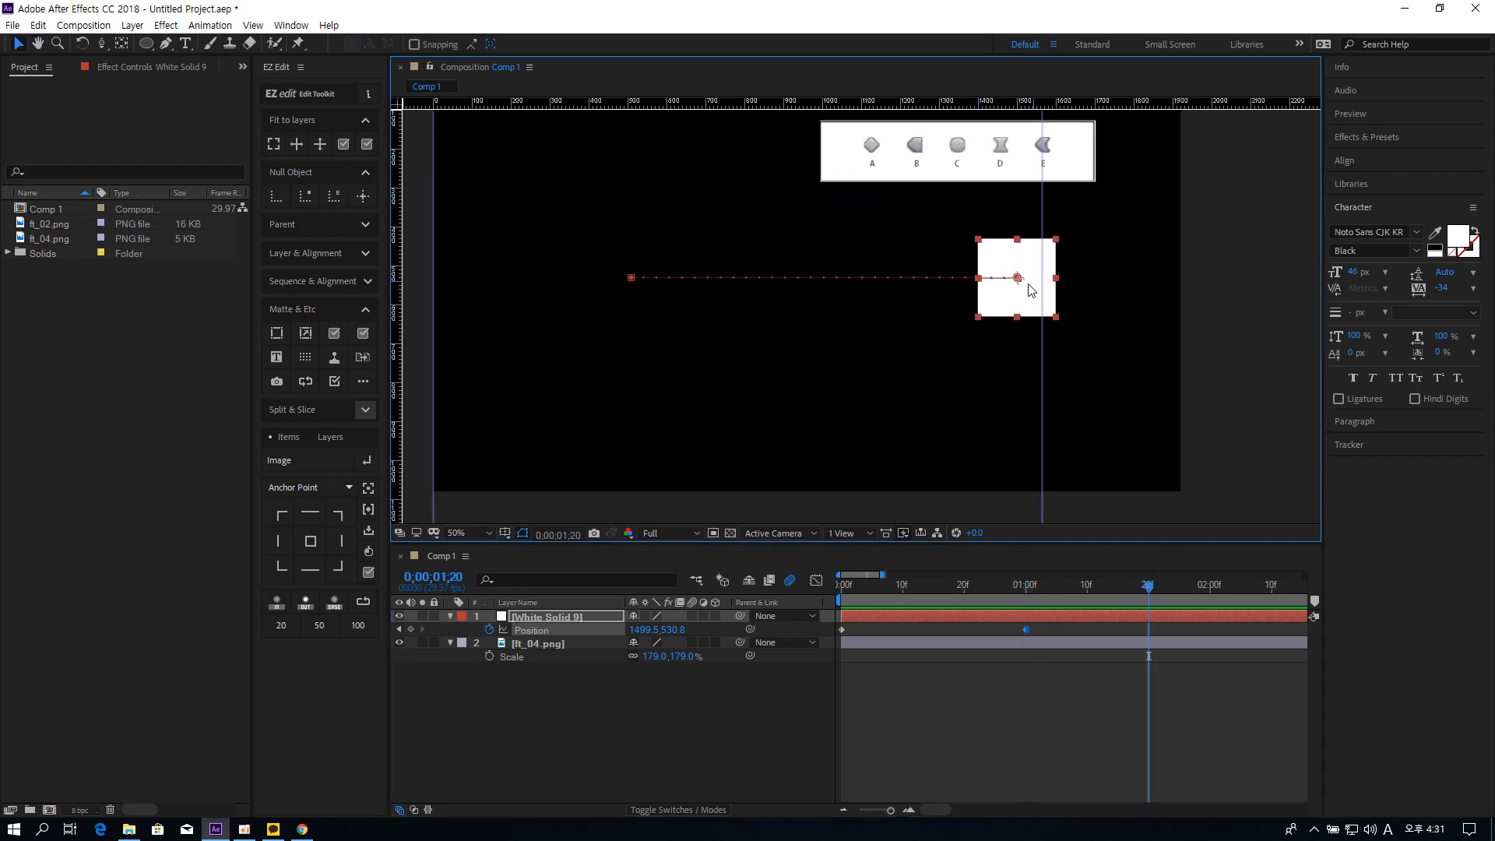
{"action": "left_click_drag", "start_coordinate": [1012, 295], "coordinate": [1037, 429]}
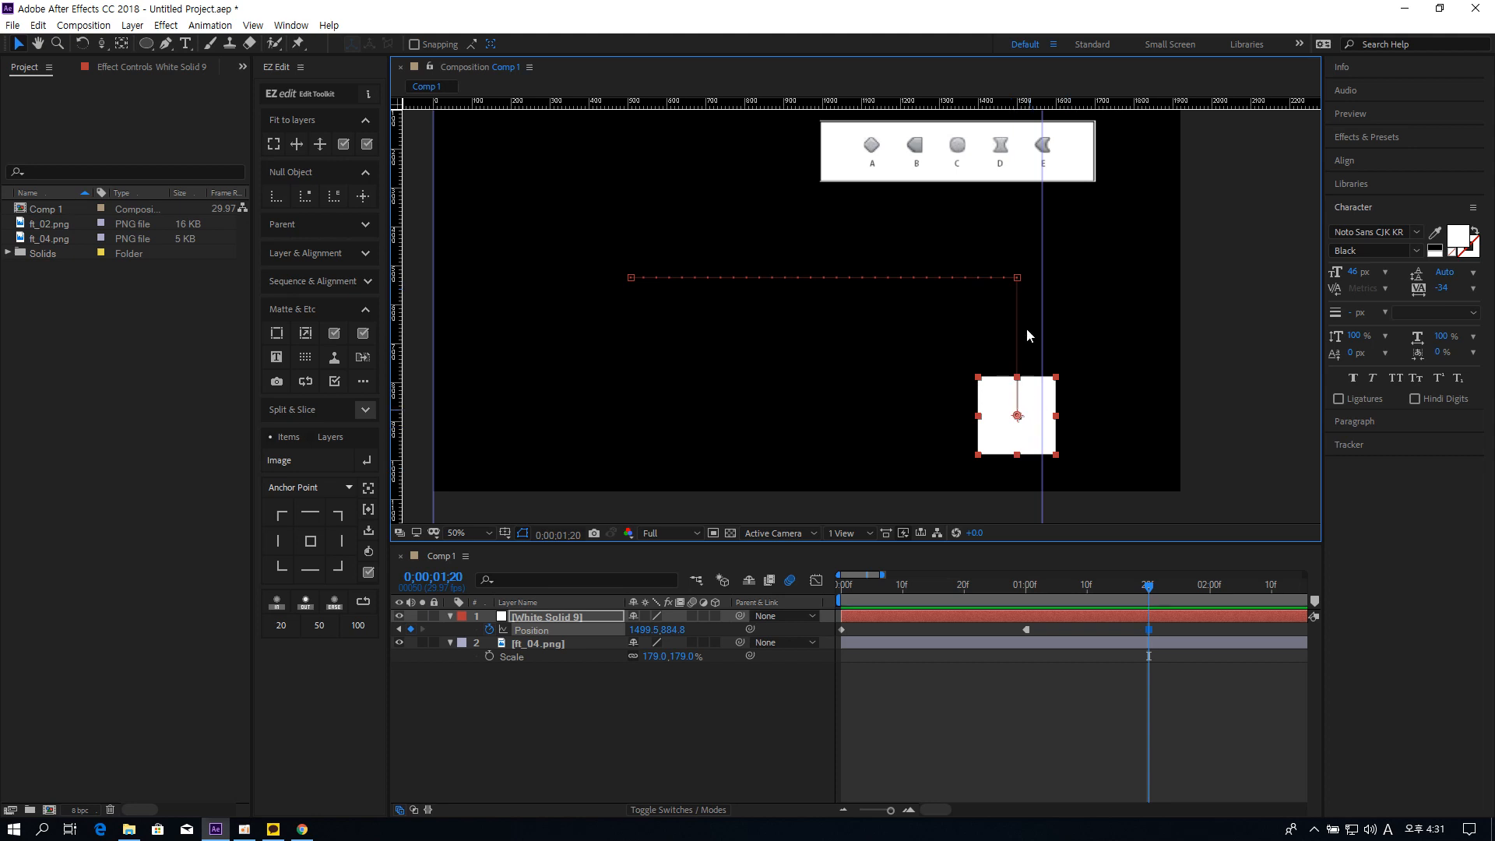
{"action": "left_click", "coordinate": [1018, 278]}
{"action": "left_click", "coordinate": [1050, 286]}
{"action": "left_click", "coordinate": [1034, 397]}
Step: Preview the square's animation from the start and examine shape E in the reference image
{"action": "left_click_drag", "start_coordinate": [1072, 583], "coordinate": [837, 588]}
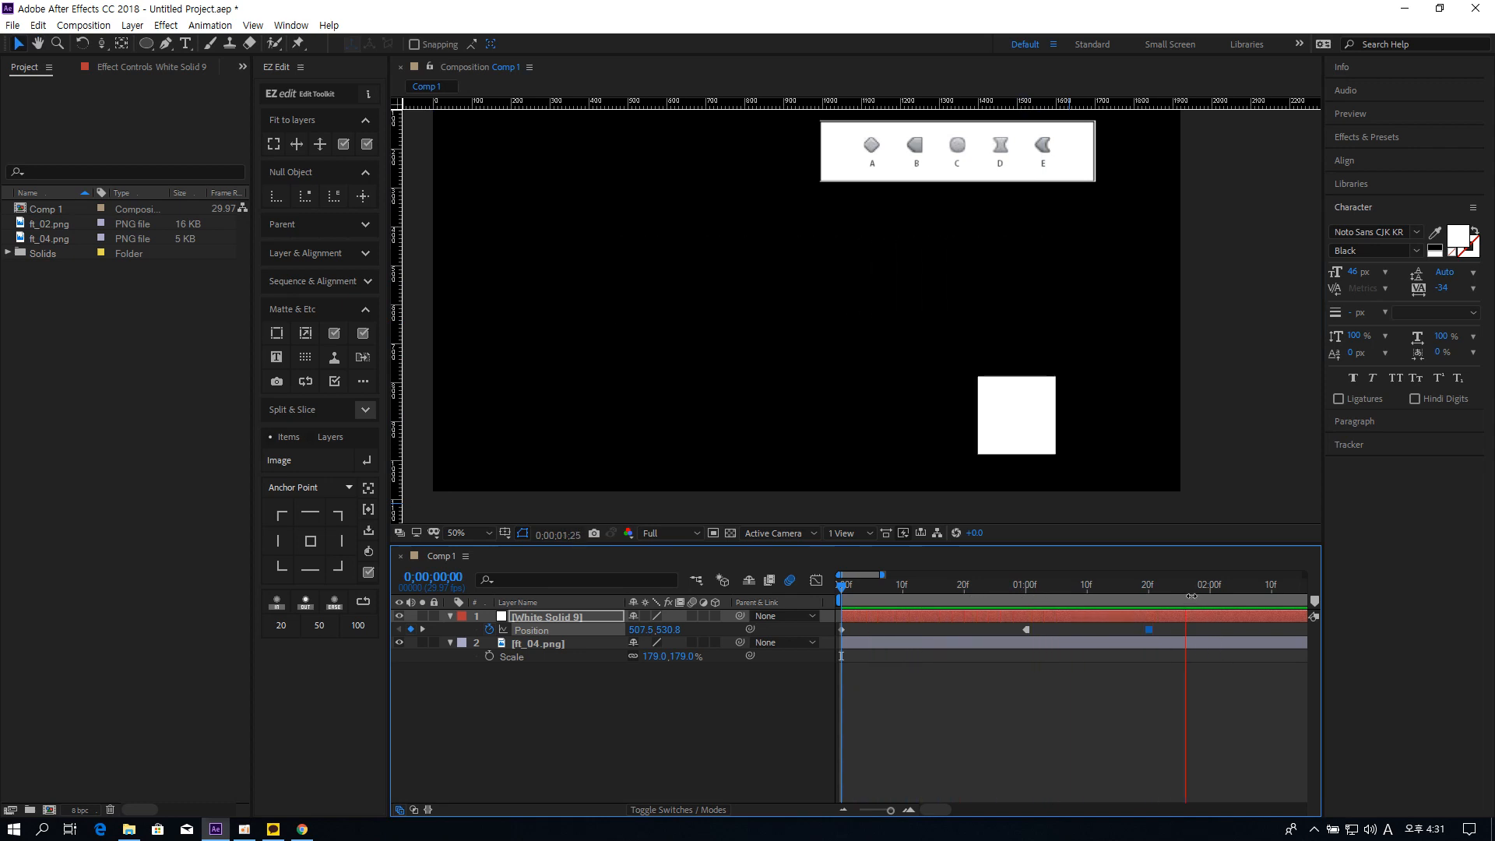
{"action": "left_click", "coordinate": [1149, 586]}
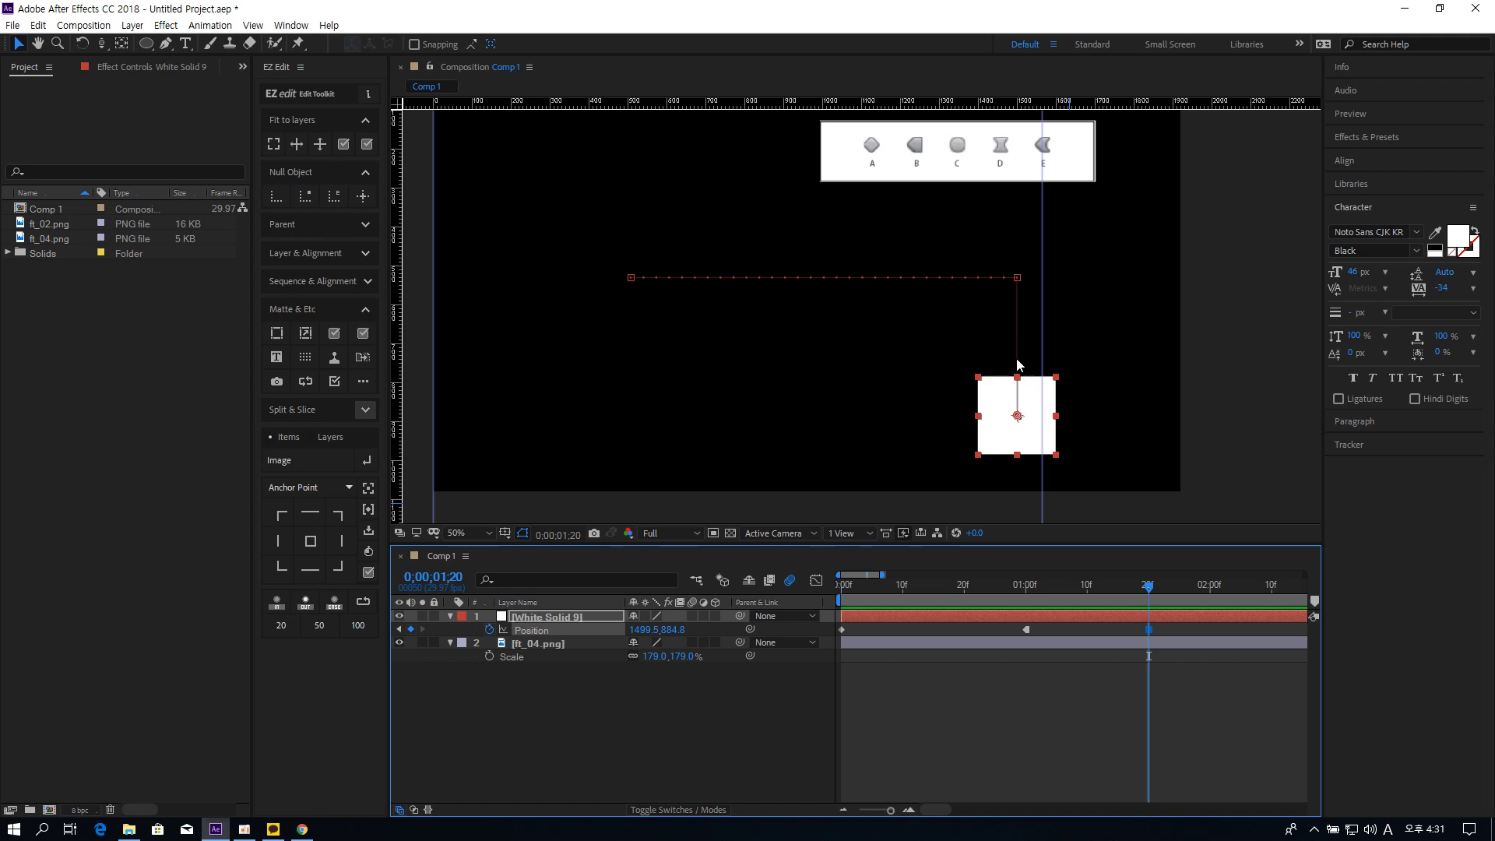
{"action": "left_click_drag", "start_coordinate": [932, 278], "coordinate": [958, 294]}
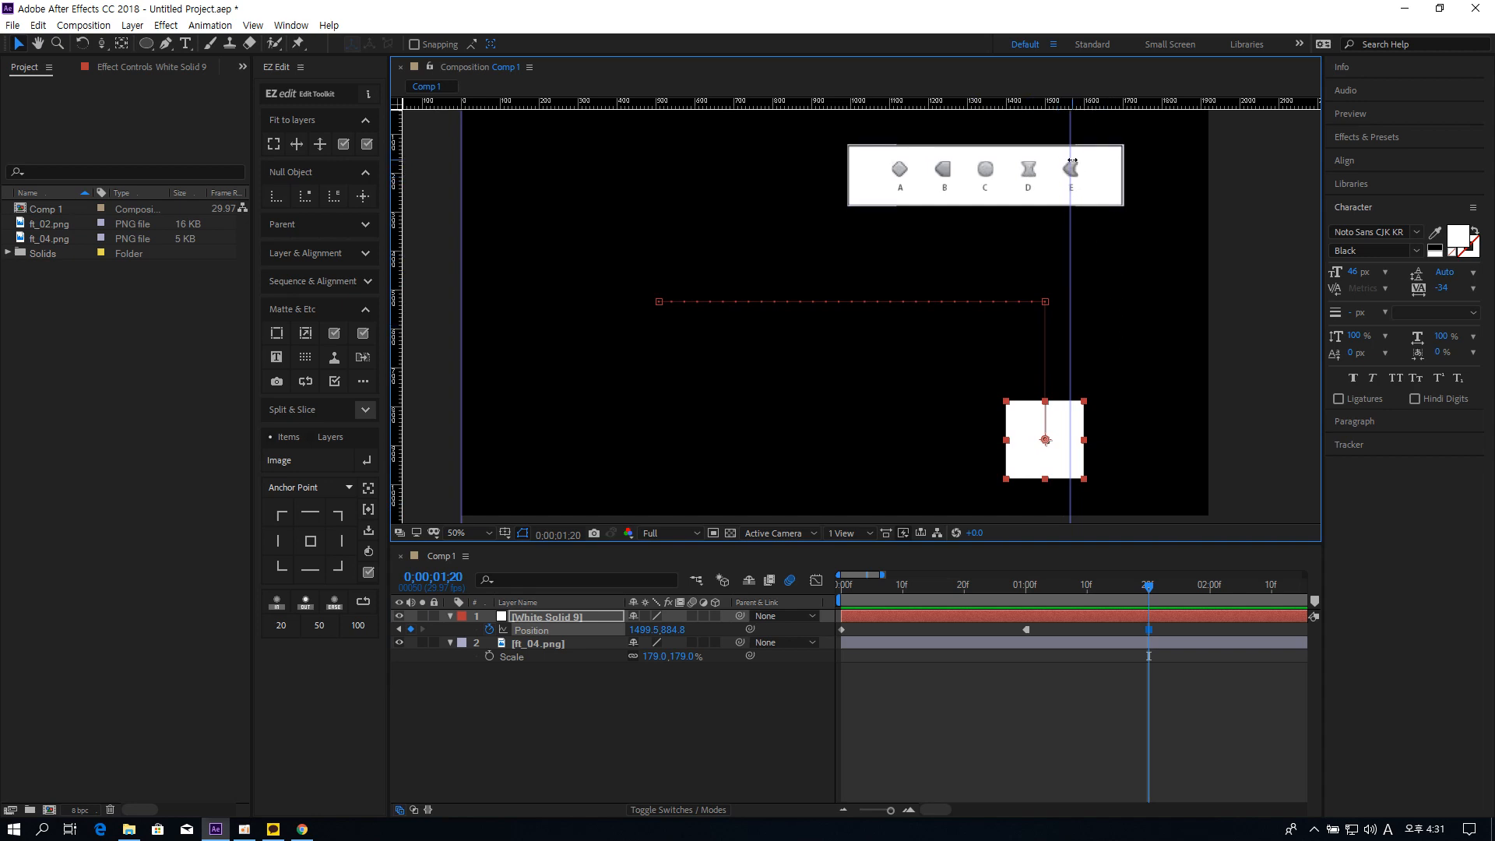
{"action": "left_click_drag", "start_coordinate": [1079, 182], "coordinate": [903, 275]}
{"action": "scroll", "coordinate": [983, 244], "scroll_direction": "up", "scroll_amount": 1}
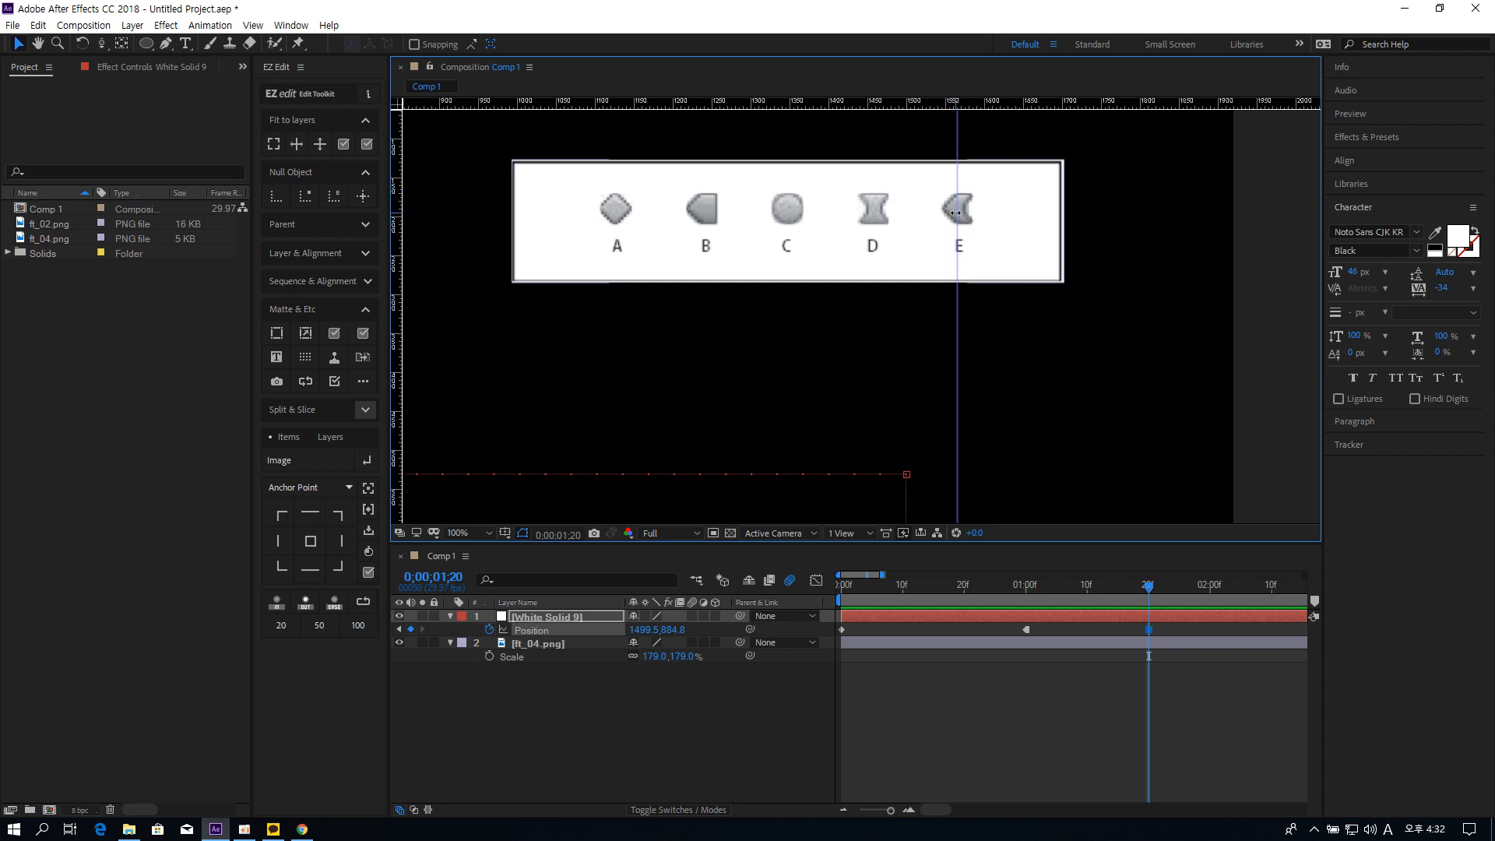
Step: Delete the position keyframe at 0;00;01;20 and return the one at 0;00;01;00 to linear interpolation
{"action": "left_click", "coordinate": [1149, 629]}
{"action": "key", "text": "Delete"}
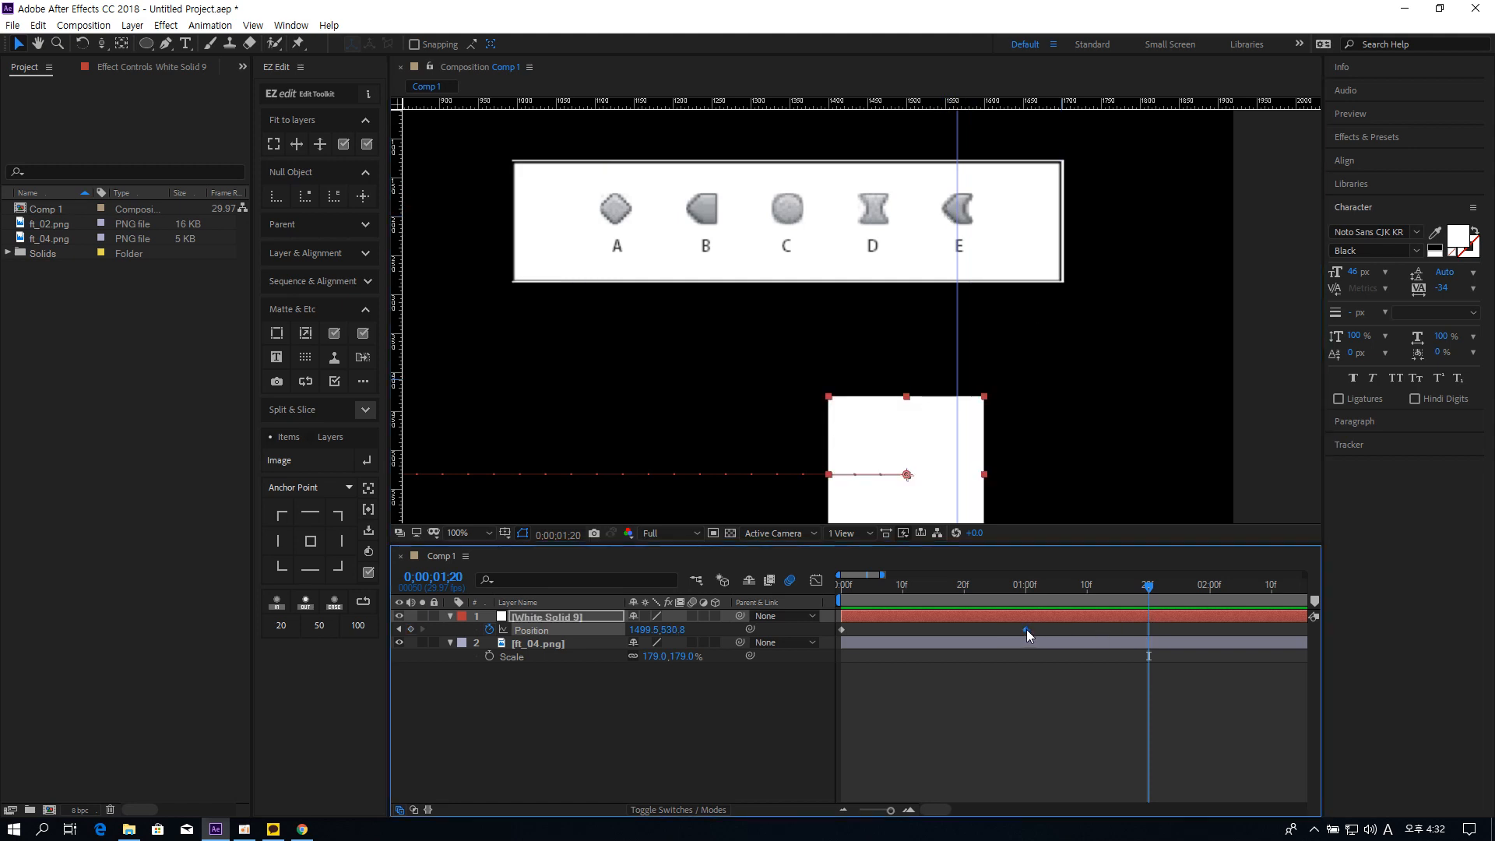
{"action": "left_click", "coordinate": [1027, 584]}
{"action": "left_click_drag", "start_coordinate": [1014, 454], "coordinate": [1105, 352]}
{"action": "key", "text": "comma"}
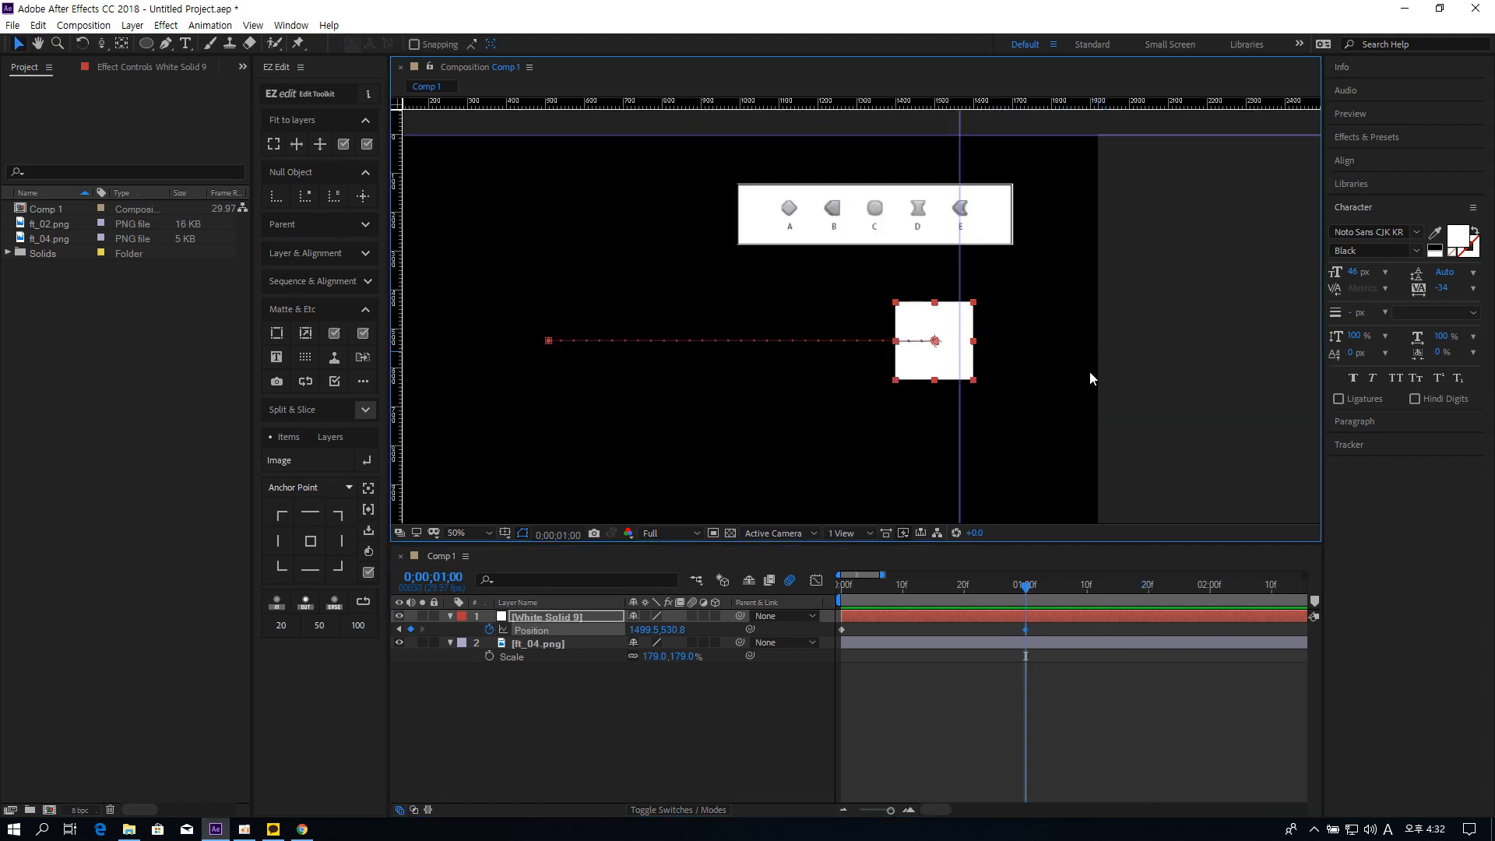
Step: Shape the white solid's speed graph so its motion eases to a stop at the 0;00;01;00 keyframe
{"action": "left_click", "coordinate": [817, 580]}
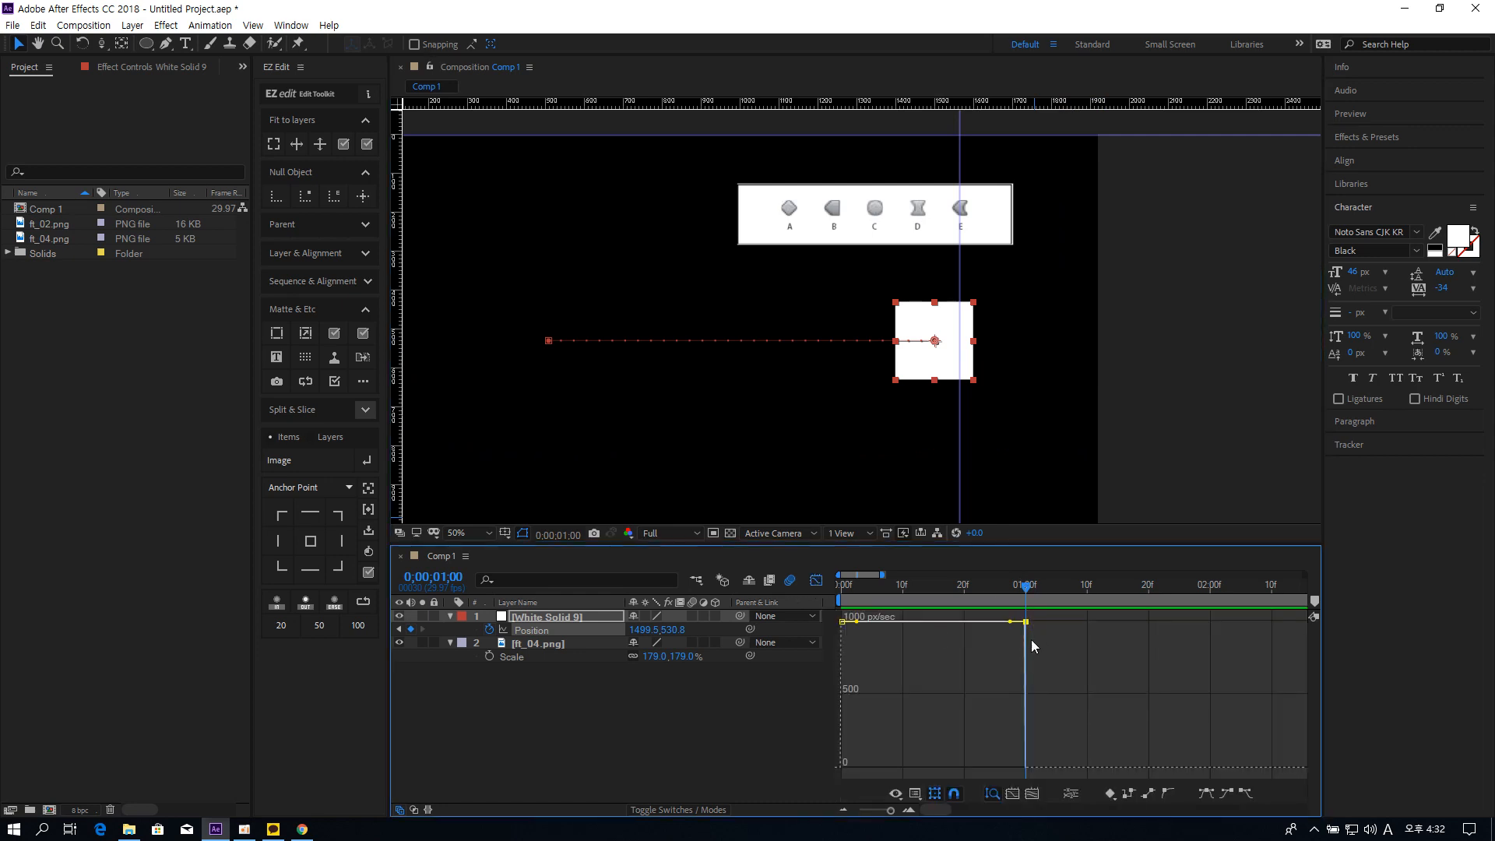
{"action": "left_click_drag", "start_coordinate": [1028, 623], "coordinate": [913, 759]}
{"action": "left_click", "coordinate": [816, 581]}
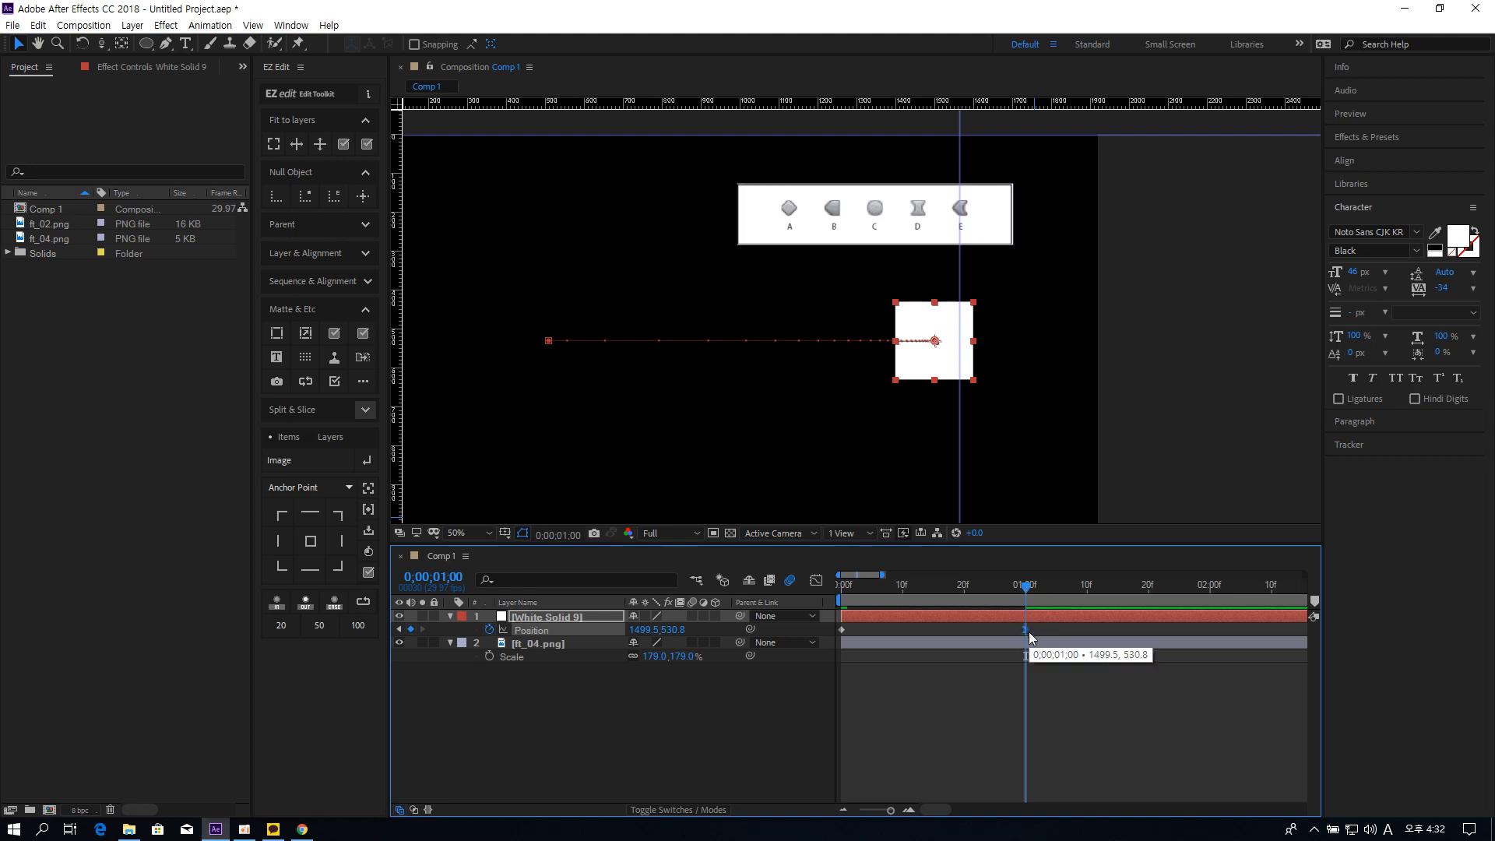
Step: Try adding a position keyframe at 0;00;01;20 with the white solid lowered to about 1499.5, 802.8
{"action": "left_click", "coordinate": [1148, 590]}
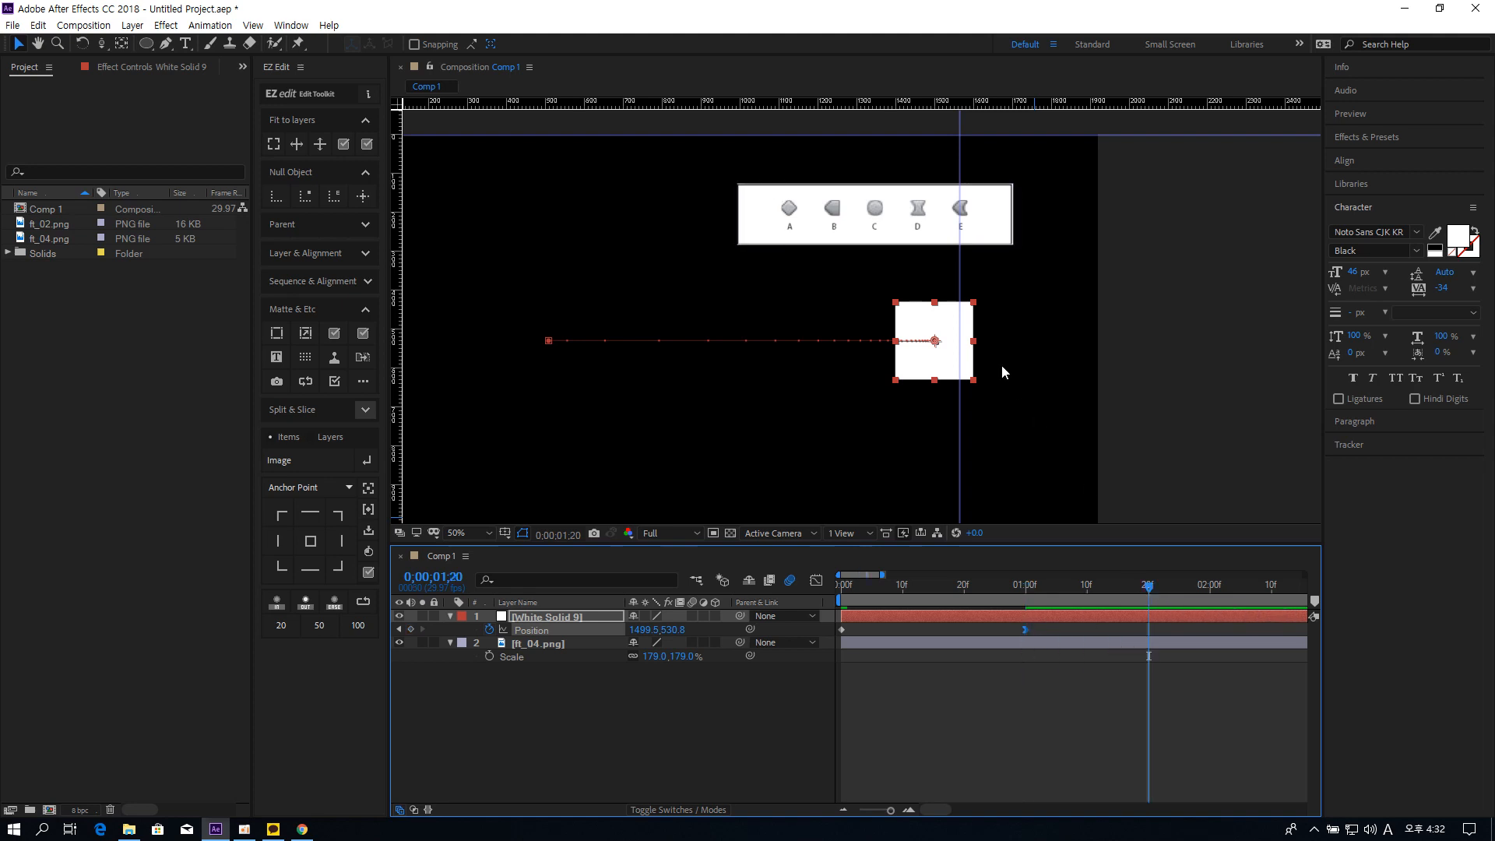
{"action": "left_click", "coordinate": [944, 358]}
{"action": "left_click_drag", "start_coordinate": [946, 362], "coordinate": [949, 468]}
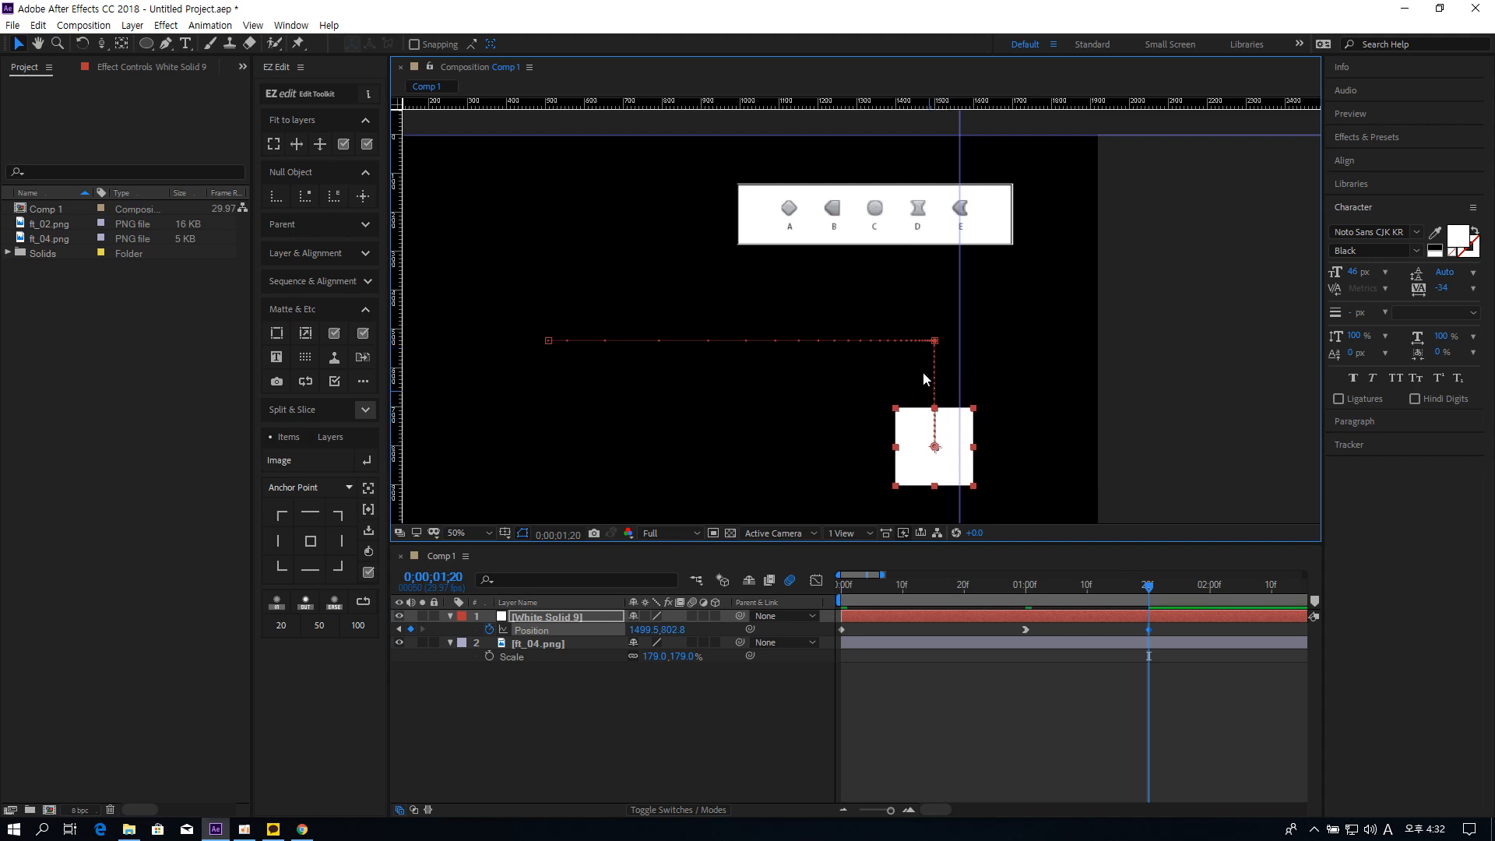
{"action": "left_click", "coordinate": [1027, 629]}
{"action": "left_click", "coordinate": [1026, 592]}
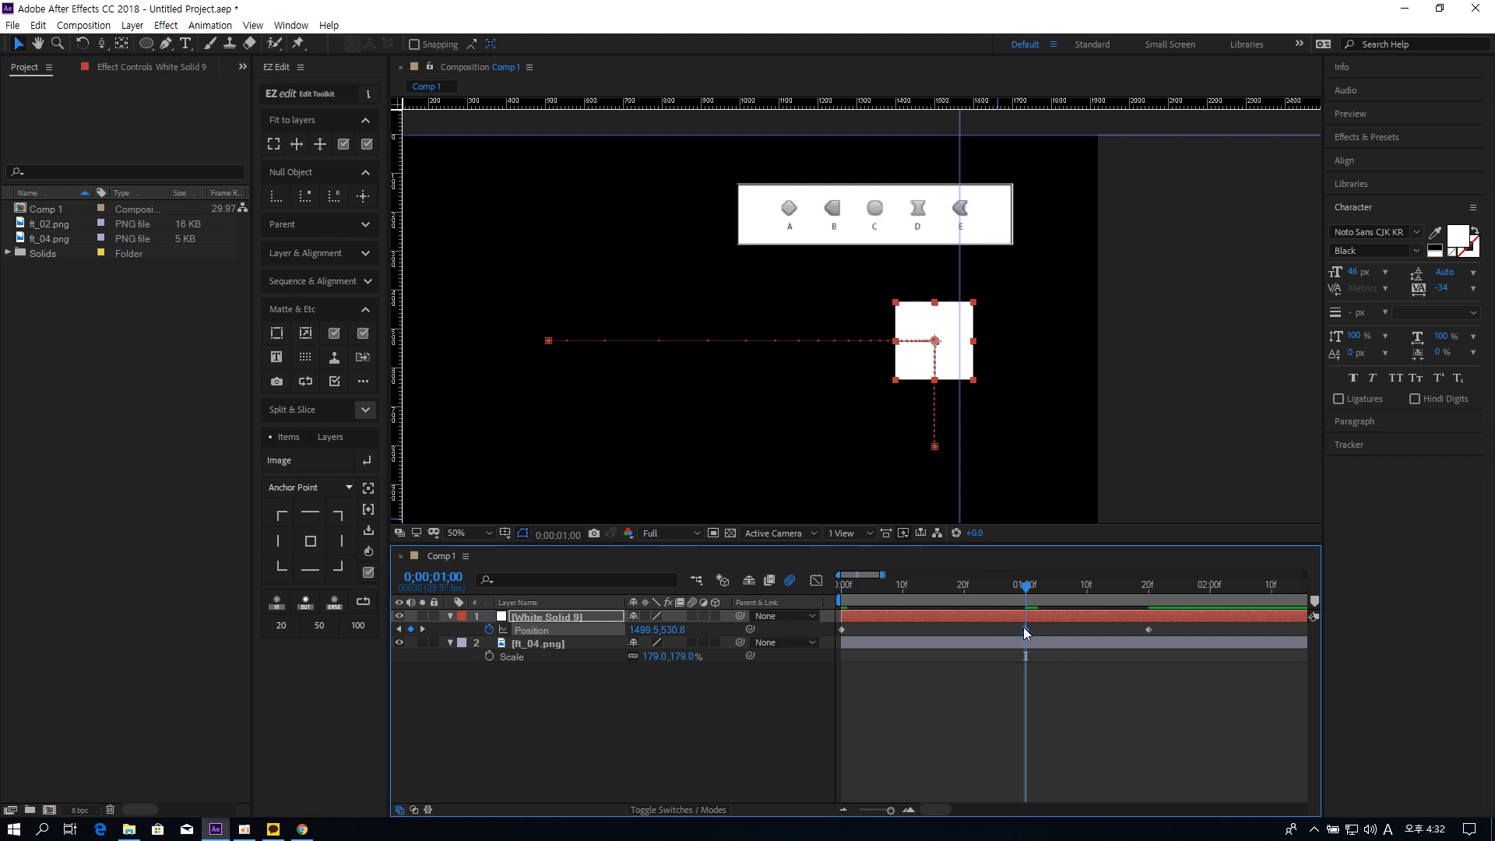
{"action": "key", "text": "ctrl+z"}
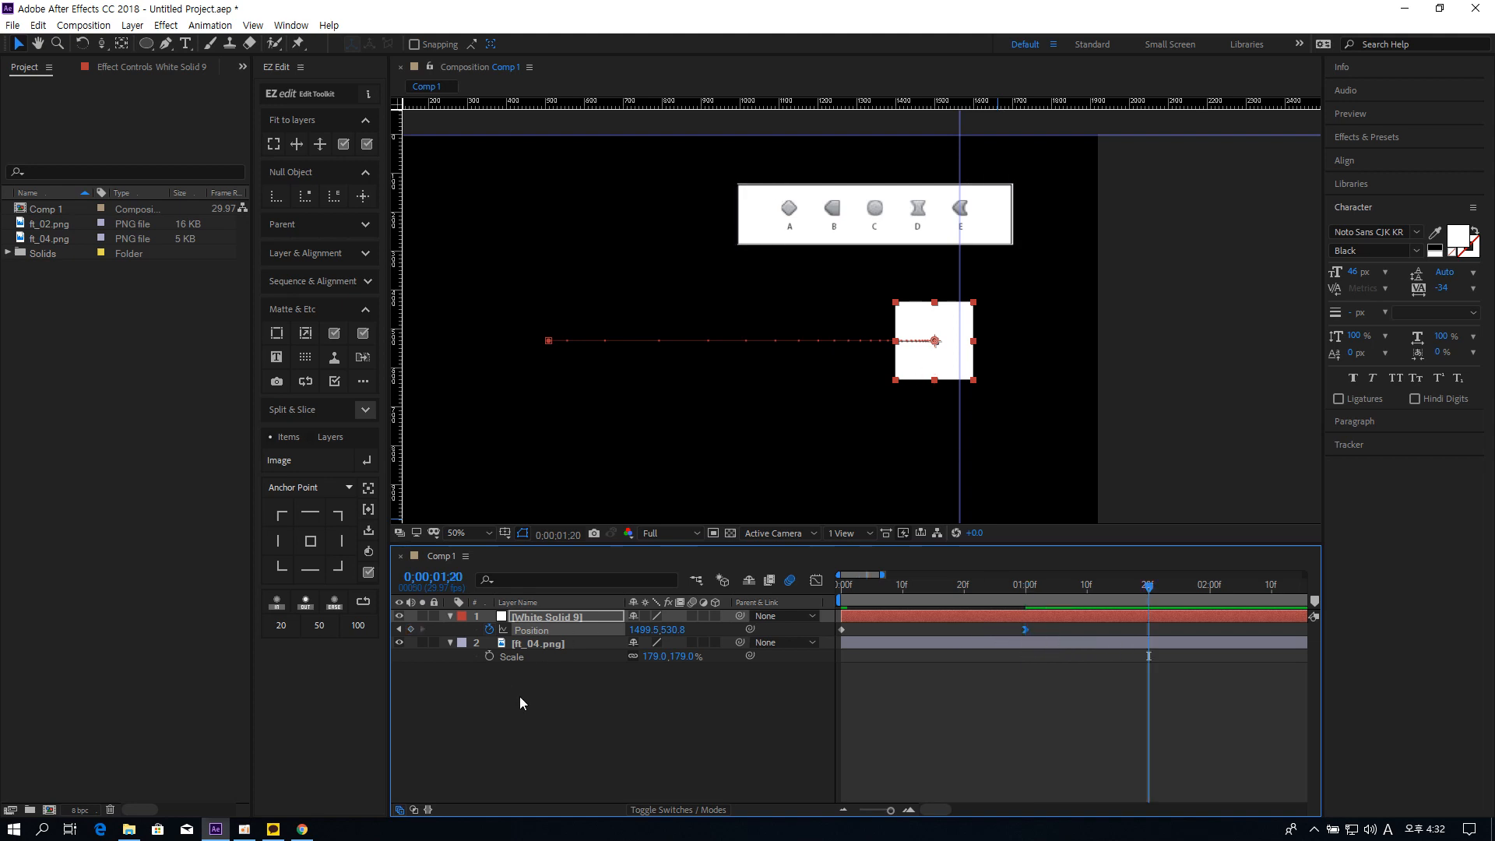
Step: Lower the white solid to about 1499.5, 892.8 at 0;00;01;20 and reset its 0;00;01;00 position keyframe to linear
{"action": "left_click_drag", "start_coordinate": [944, 349], "coordinate": [944, 491]}
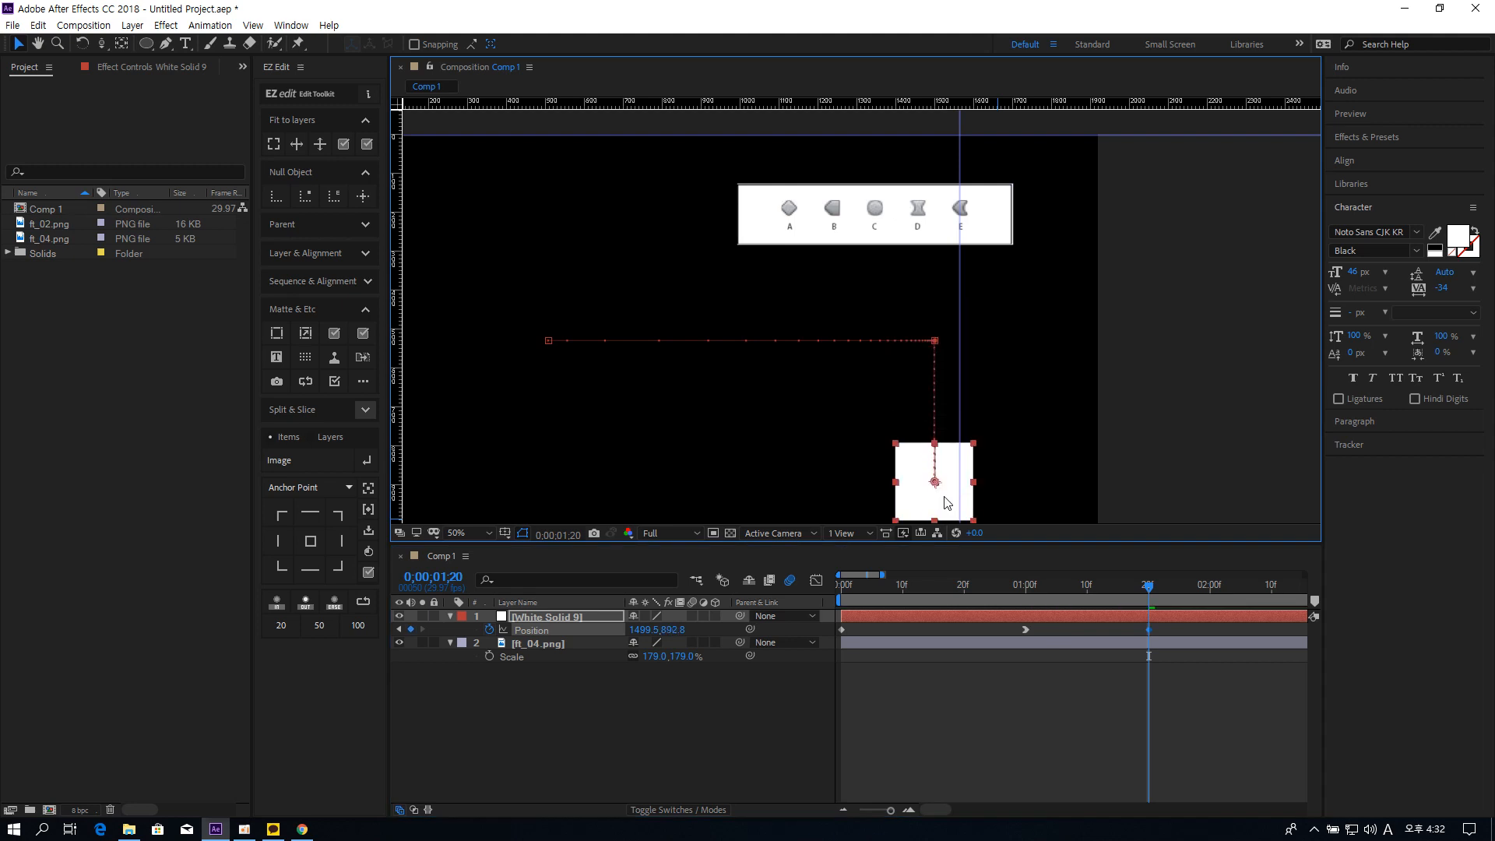
{"action": "left_click", "coordinate": [1025, 629], "text": "ctrl"}
{"action": "left_click", "coordinate": [1026, 630], "text": "ctrl"}
{"action": "left_click_drag", "start_coordinate": [1045, 588], "coordinate": [1031, 590]}
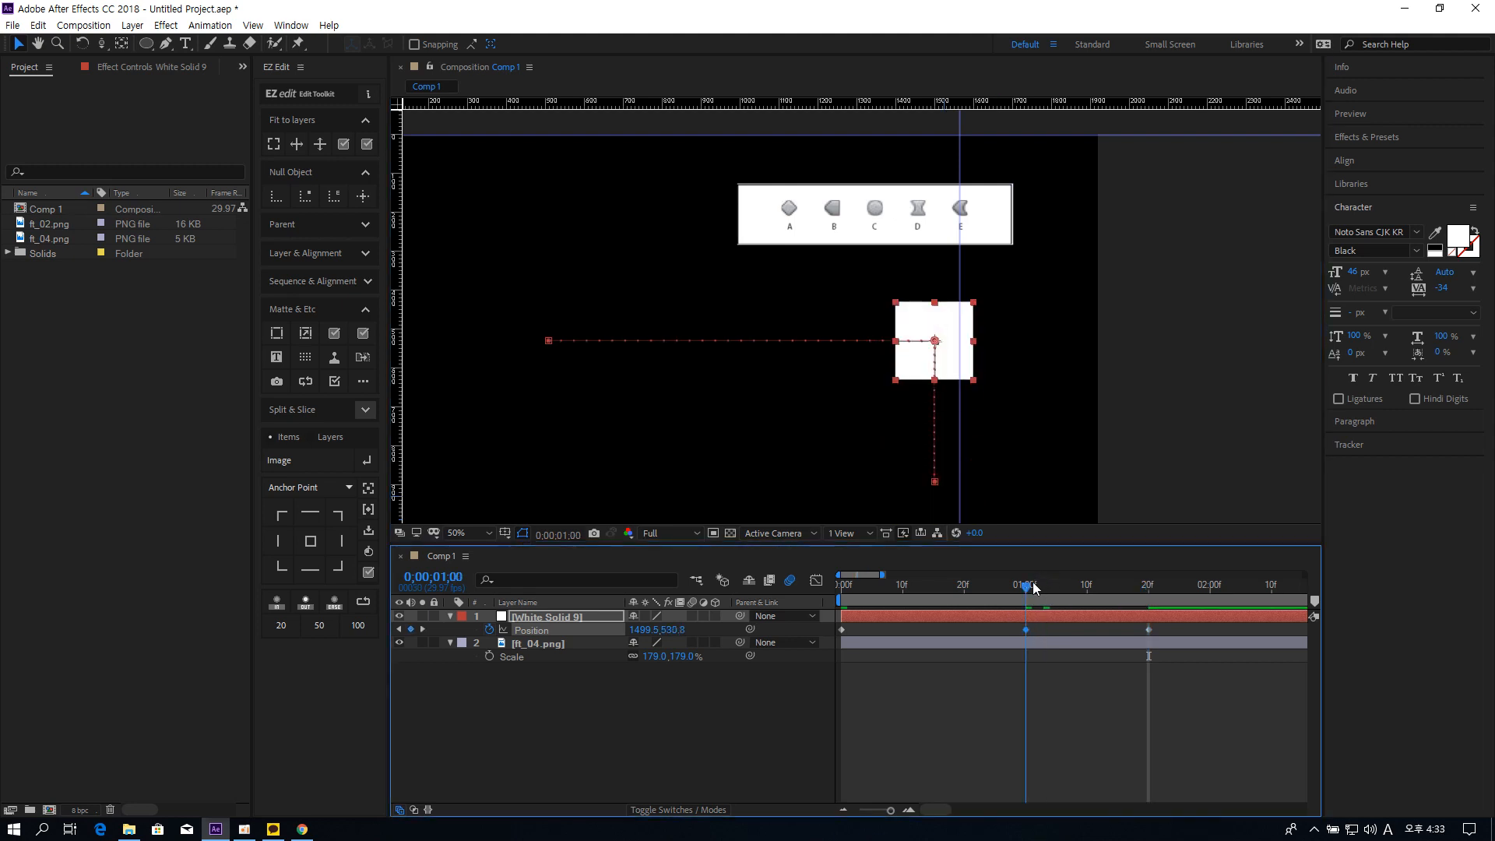
Step: Shape the white solid's speed graph so its motion eases out from zero speed after the 0;00;01;00 keyframe
{"action": "mouse_move", "coordinate": [1025, 629]}
{"action": "left_click", "coordinate": [1025, 629]}
{"action": "right_click", "coordinate": [1026, 629]}
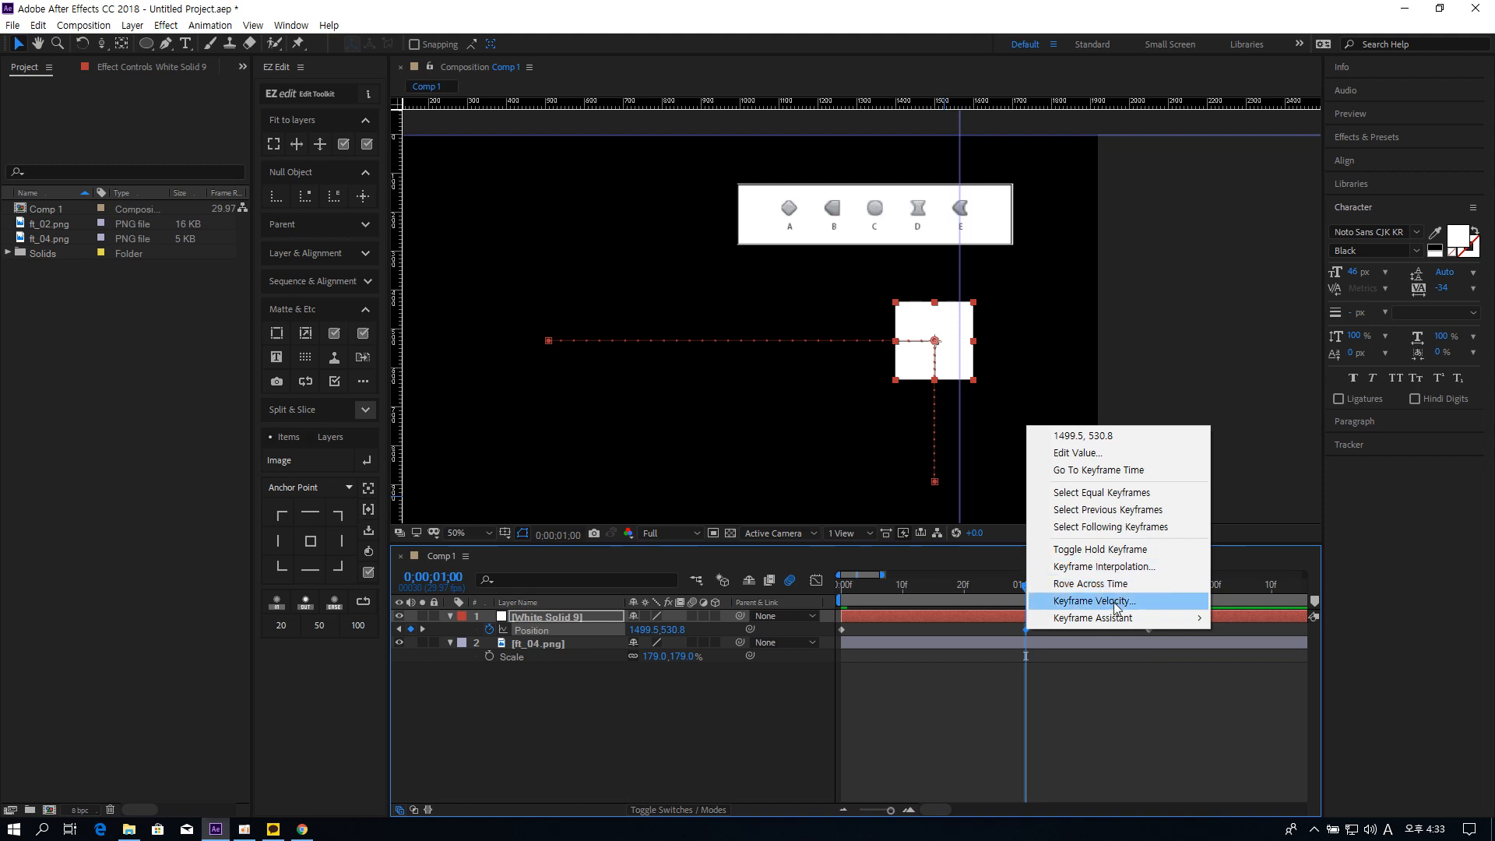
{"action": "left_click", "coordinate": [1066, 685]}
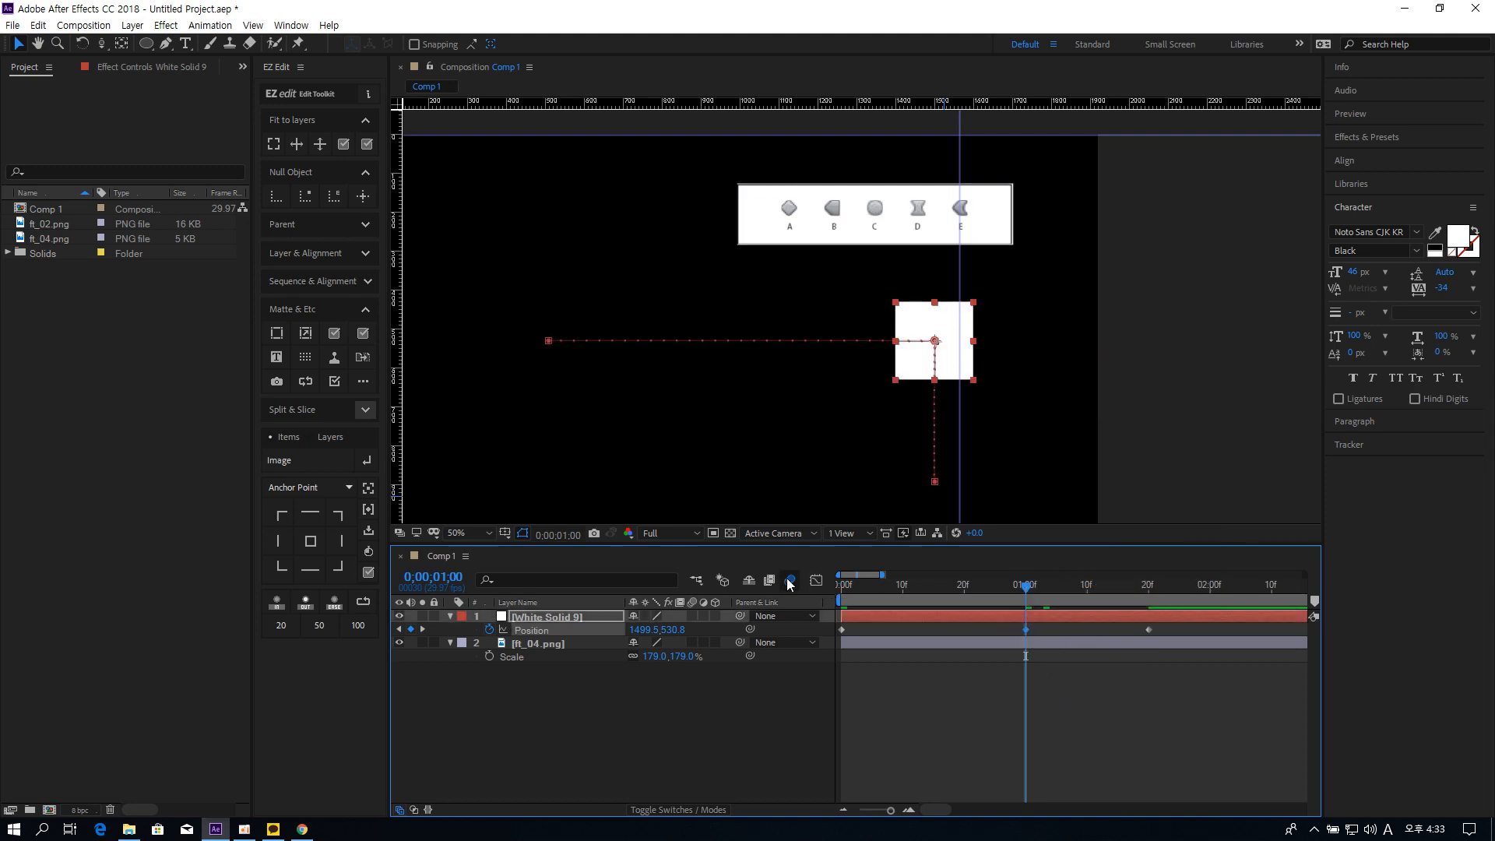
{"action": "left_click", "coordinate": [814, 581]}
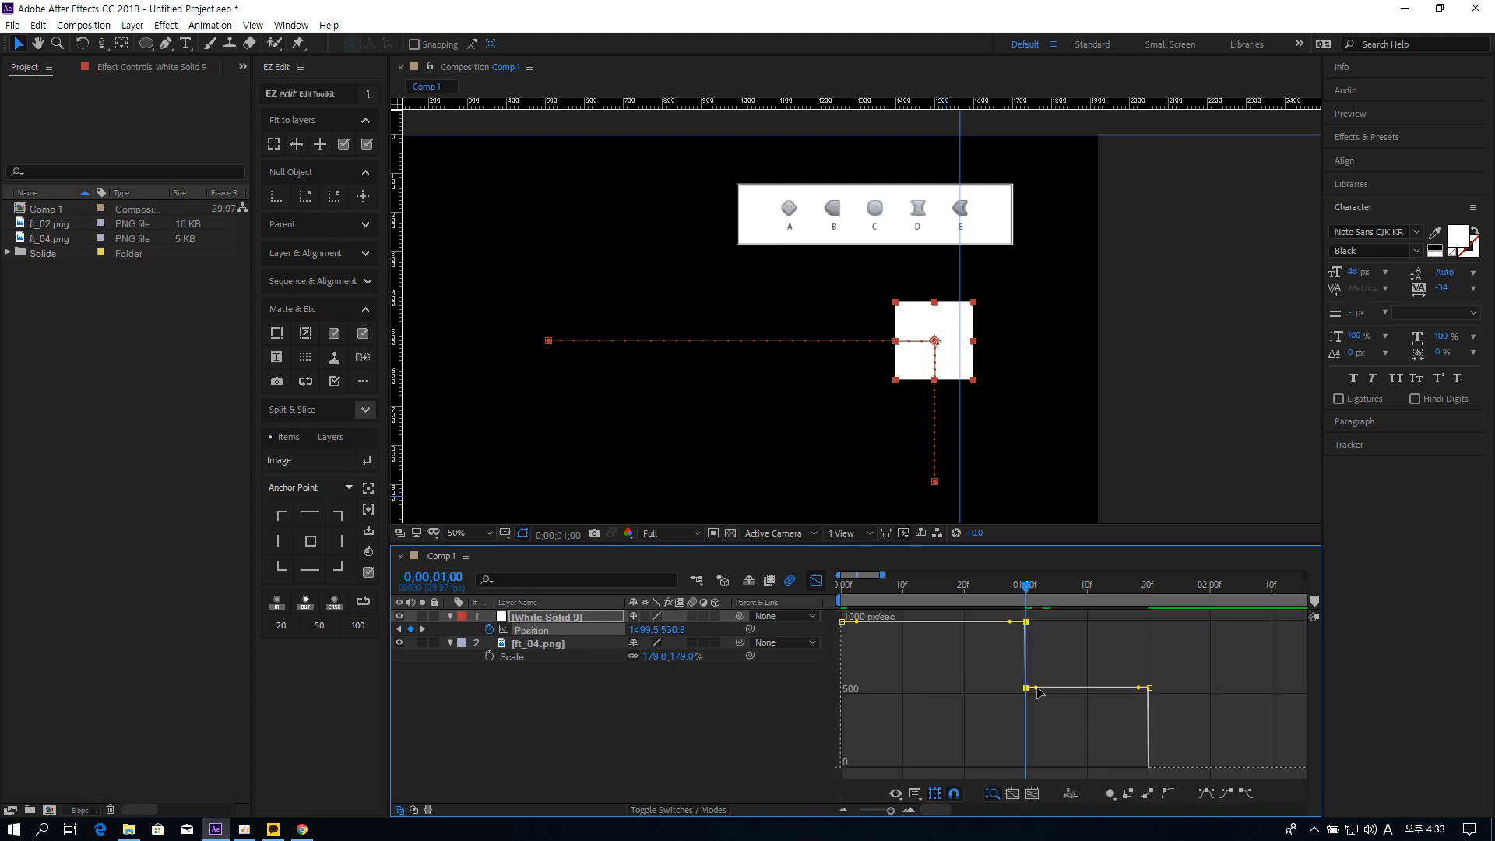
{"action": "left_click_drag", "start_coordinate": [1038, 691], "coordinate": [1107, 779]}
{"action": "left_click", "coordinate": [814, 581]}
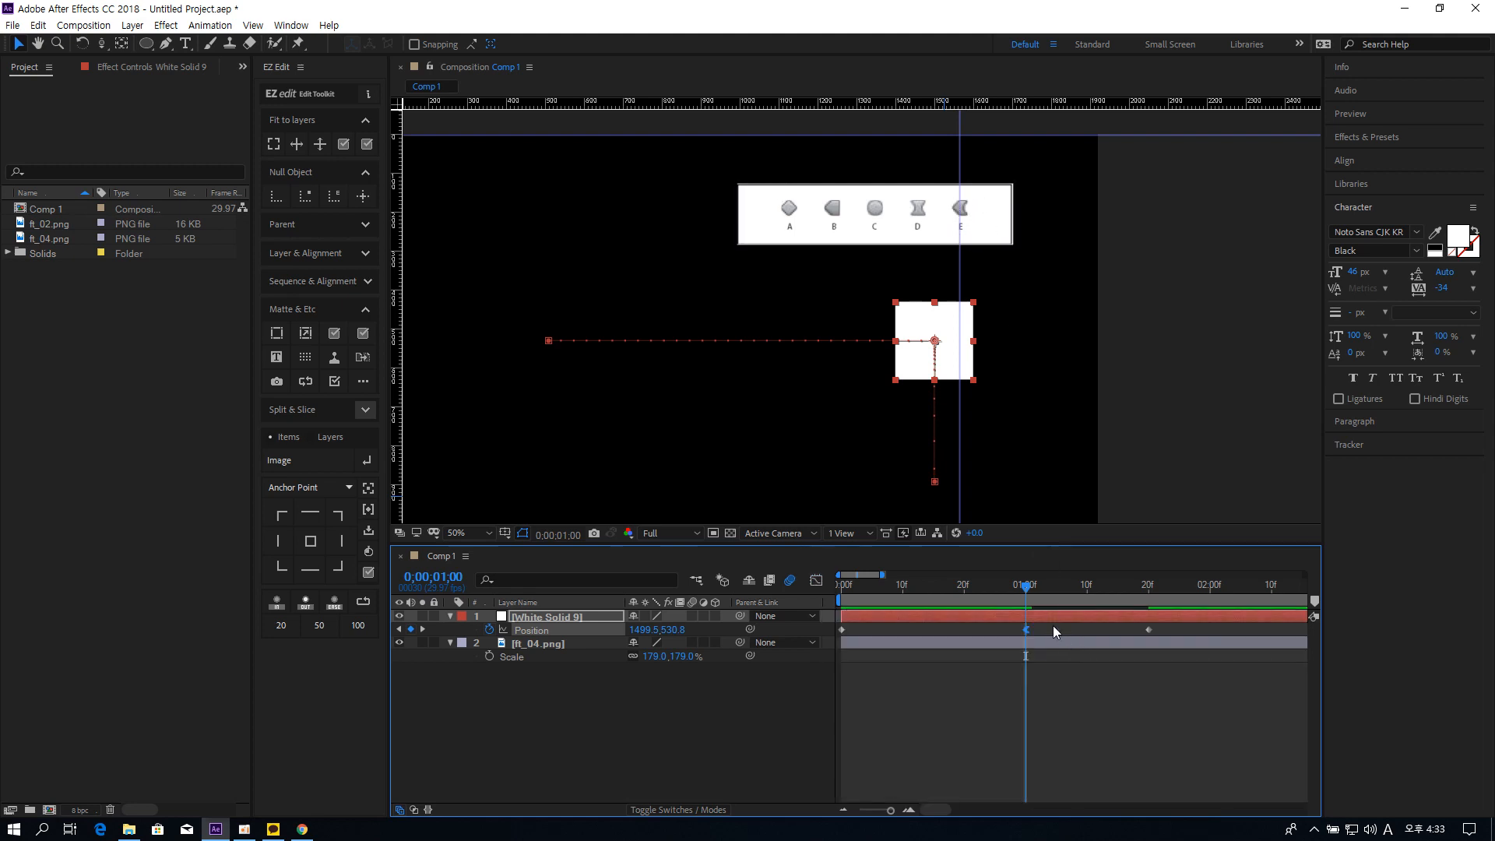
Step: Compare the icon of the 0;00;01;00 position keyframe with the lettered keyframe shapes in the reference image
{"action": "scroll", "coordinate": [968, 214], "scroll_direction": "up", "scroll_amount": 3}
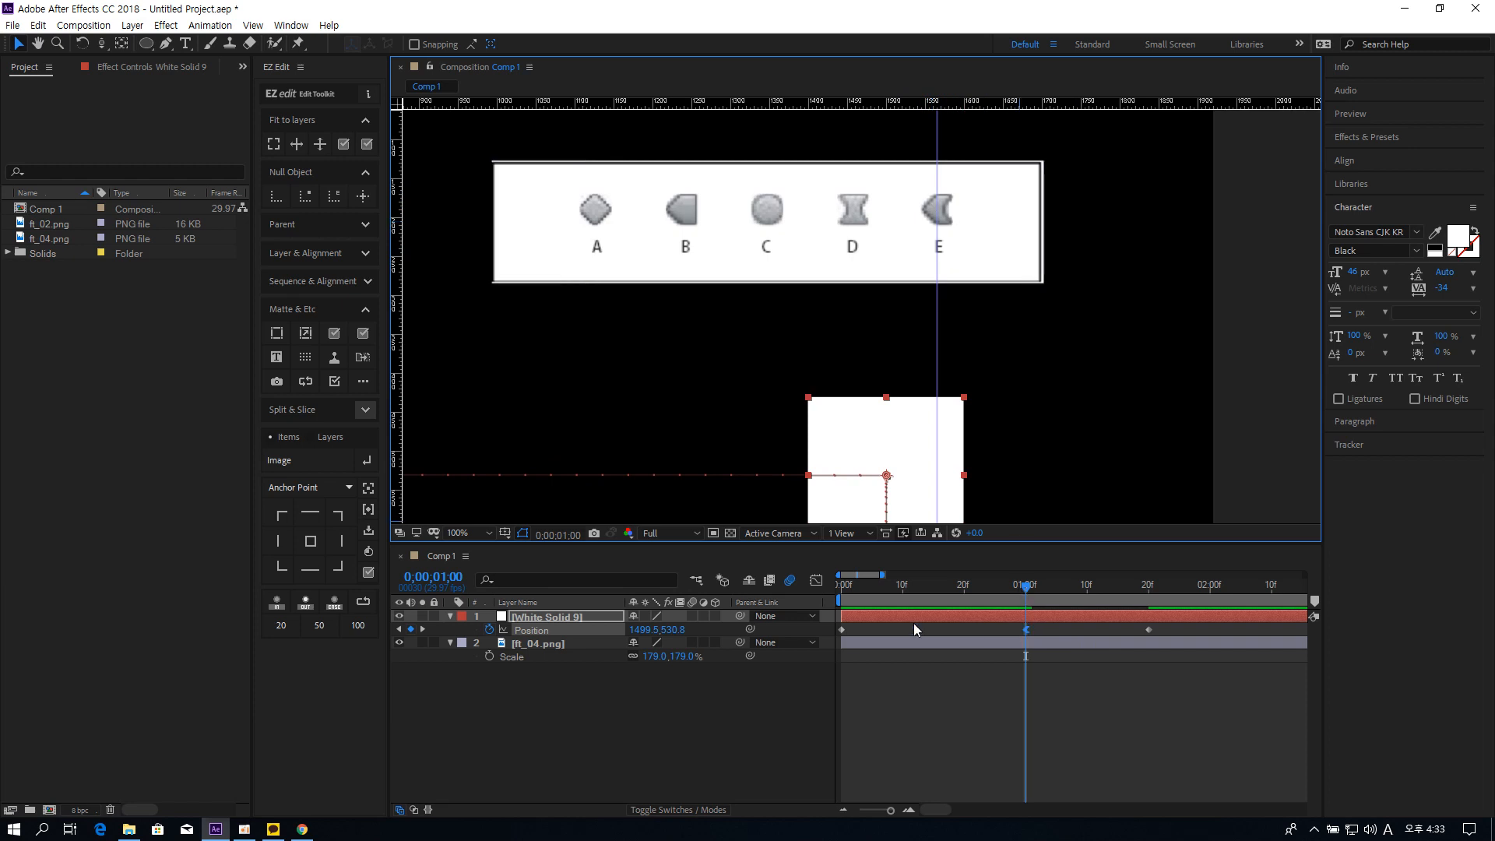
{"action": "left_click", "coordinate": [844, 629]}
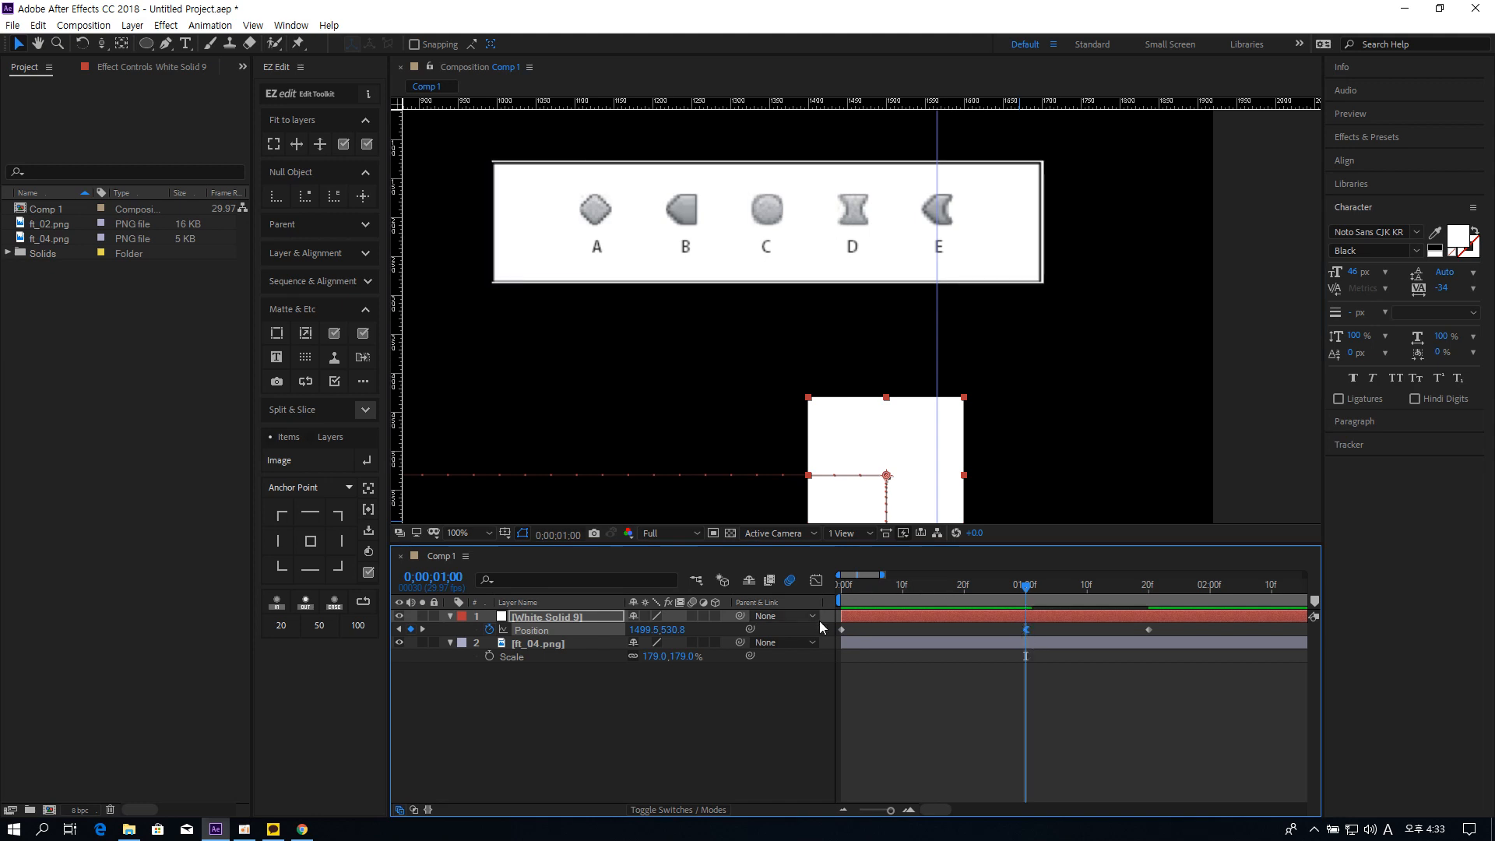
{"action": "key", "text": "comma"}
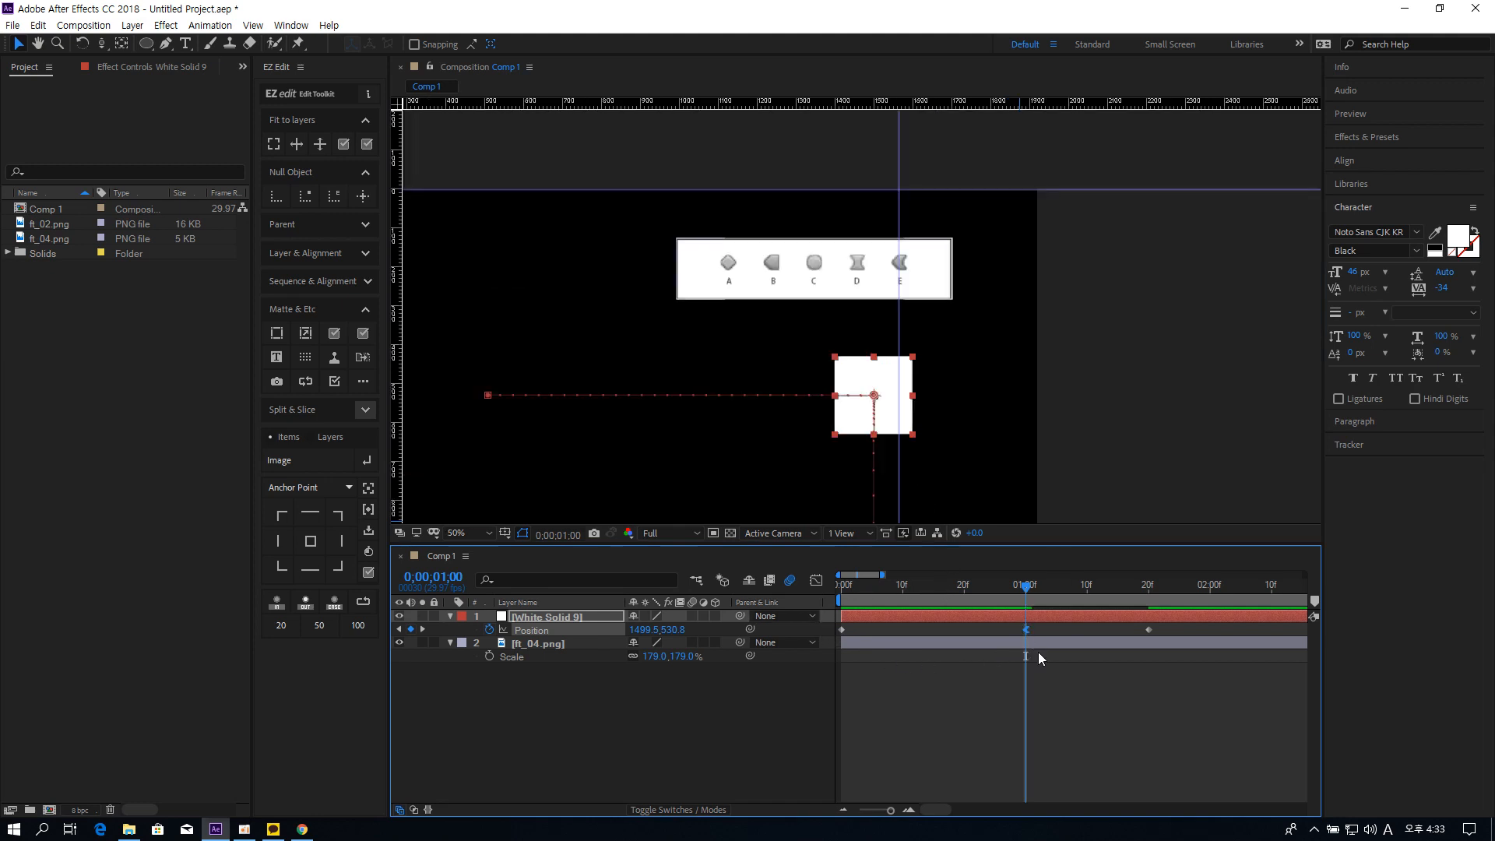
{"action": "mouse_move", "coordinate": [1029, 630]}
{"action": "left_click", "coordinate": [1039, 628]}
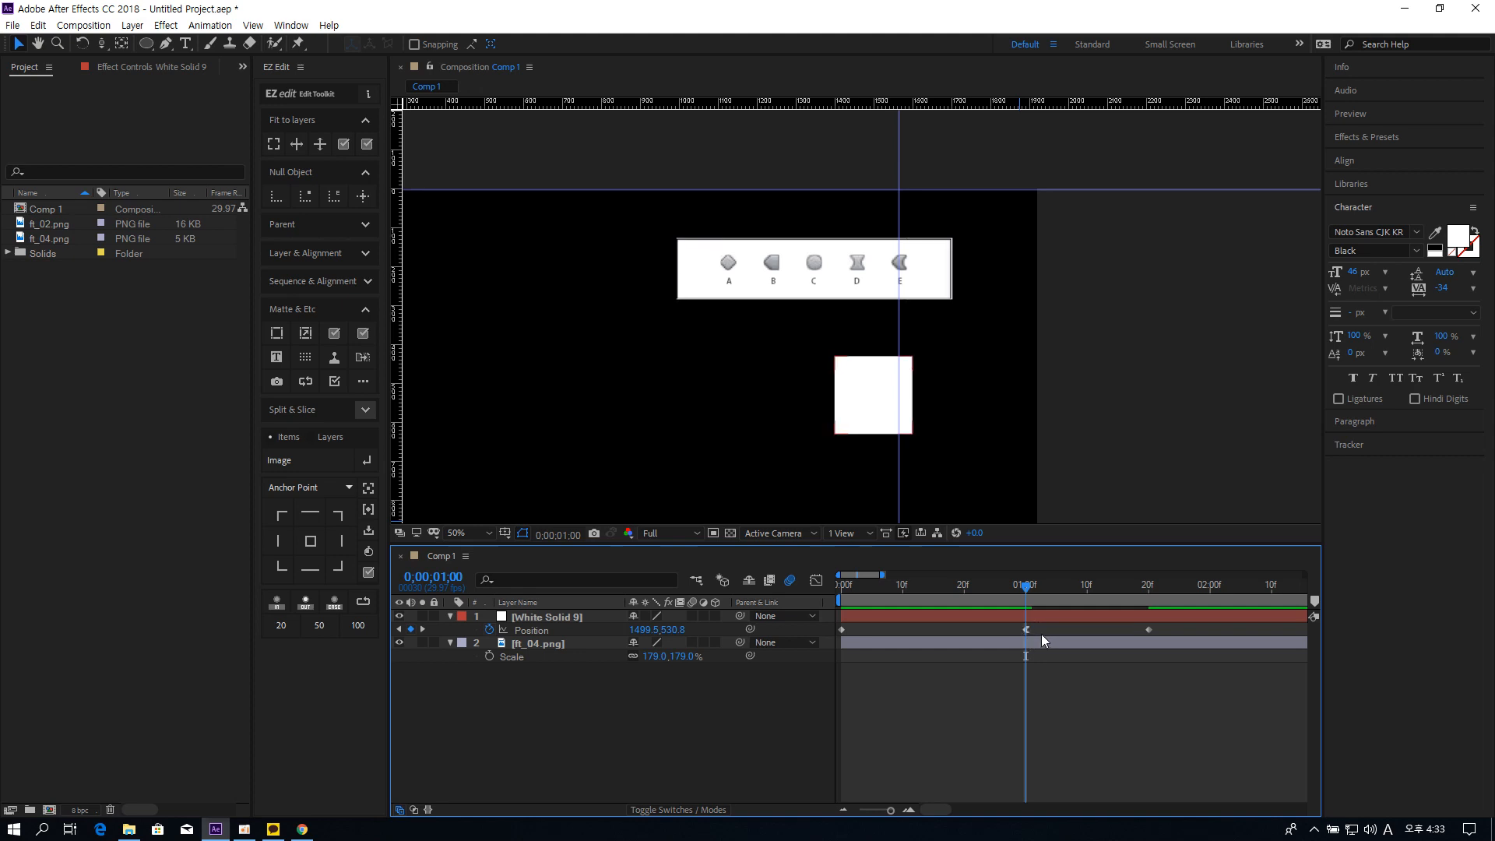
{"action": "scroll", "coordinate": [952, 289], "scroll_direction": "up", "scroll_amount": 1}
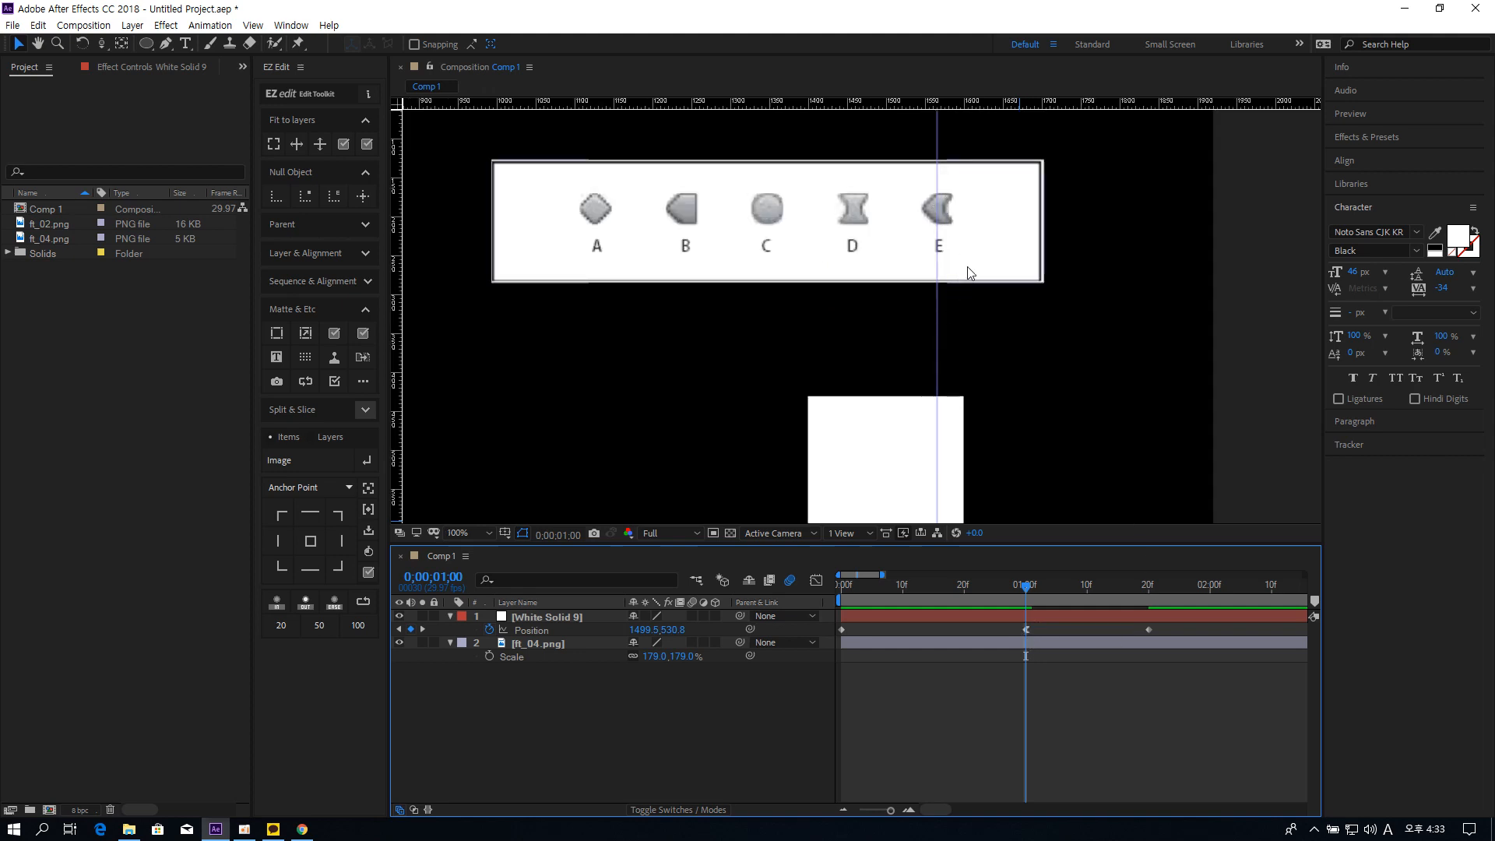
{"action": "scroll", "coordinate": [1119, 457], "scroll_direction": "down", "scroll_amount": 1}
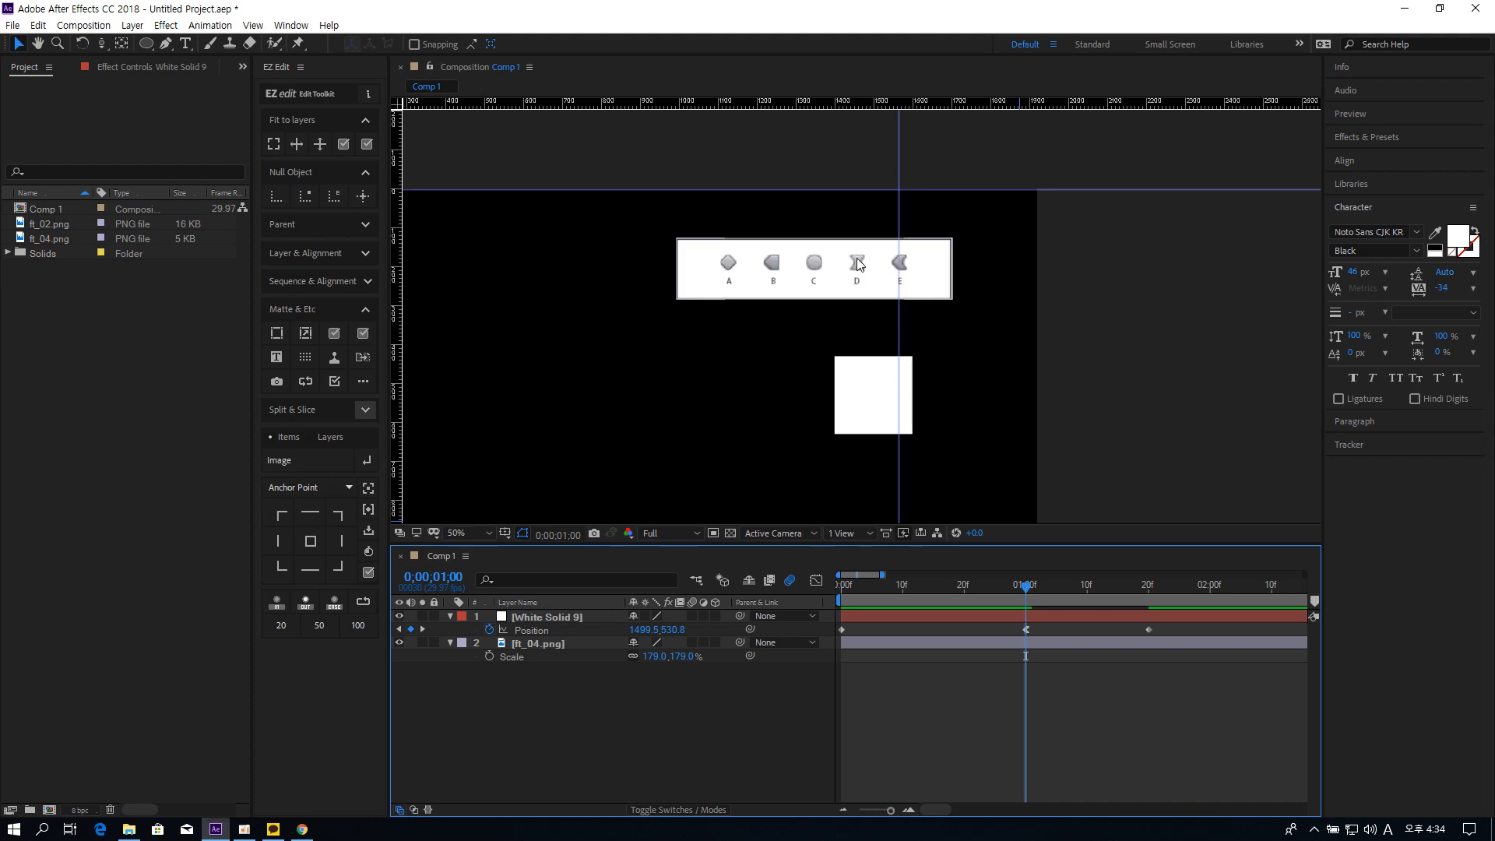
Step: Set the incoming velocity of the 0;00;01;00 position keyframe to a speed of 0 pixels/sec with 100% influence
{"action": "right_click", "coordinate": [1026, 629]}
{"action": "left_click", "coordinate": [1094, 605]}
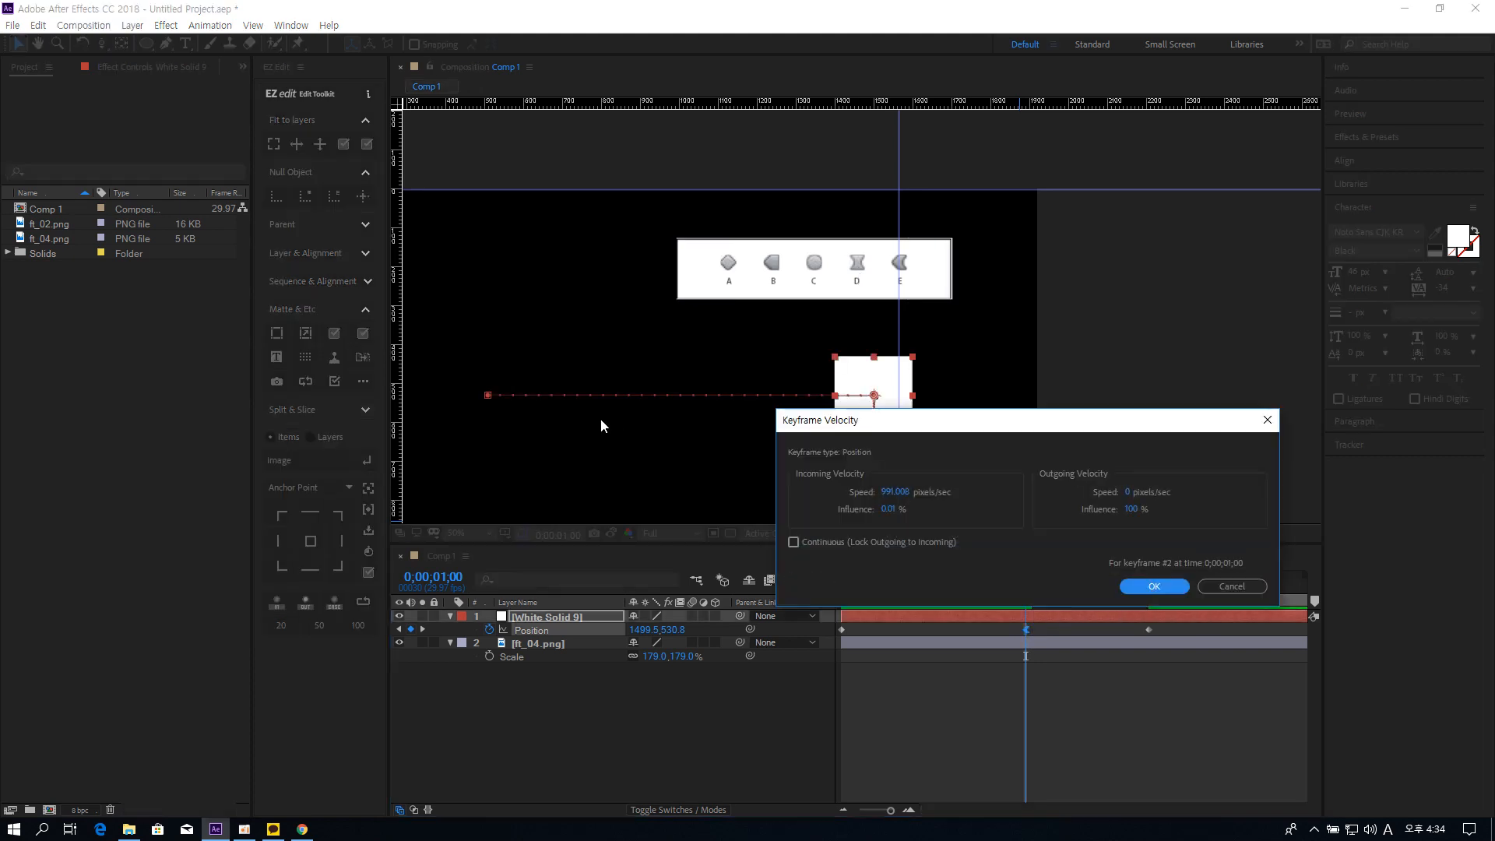
{"action": "left_click", "coordinate": [893, 492]}
{"action": "type", "text": "0"}
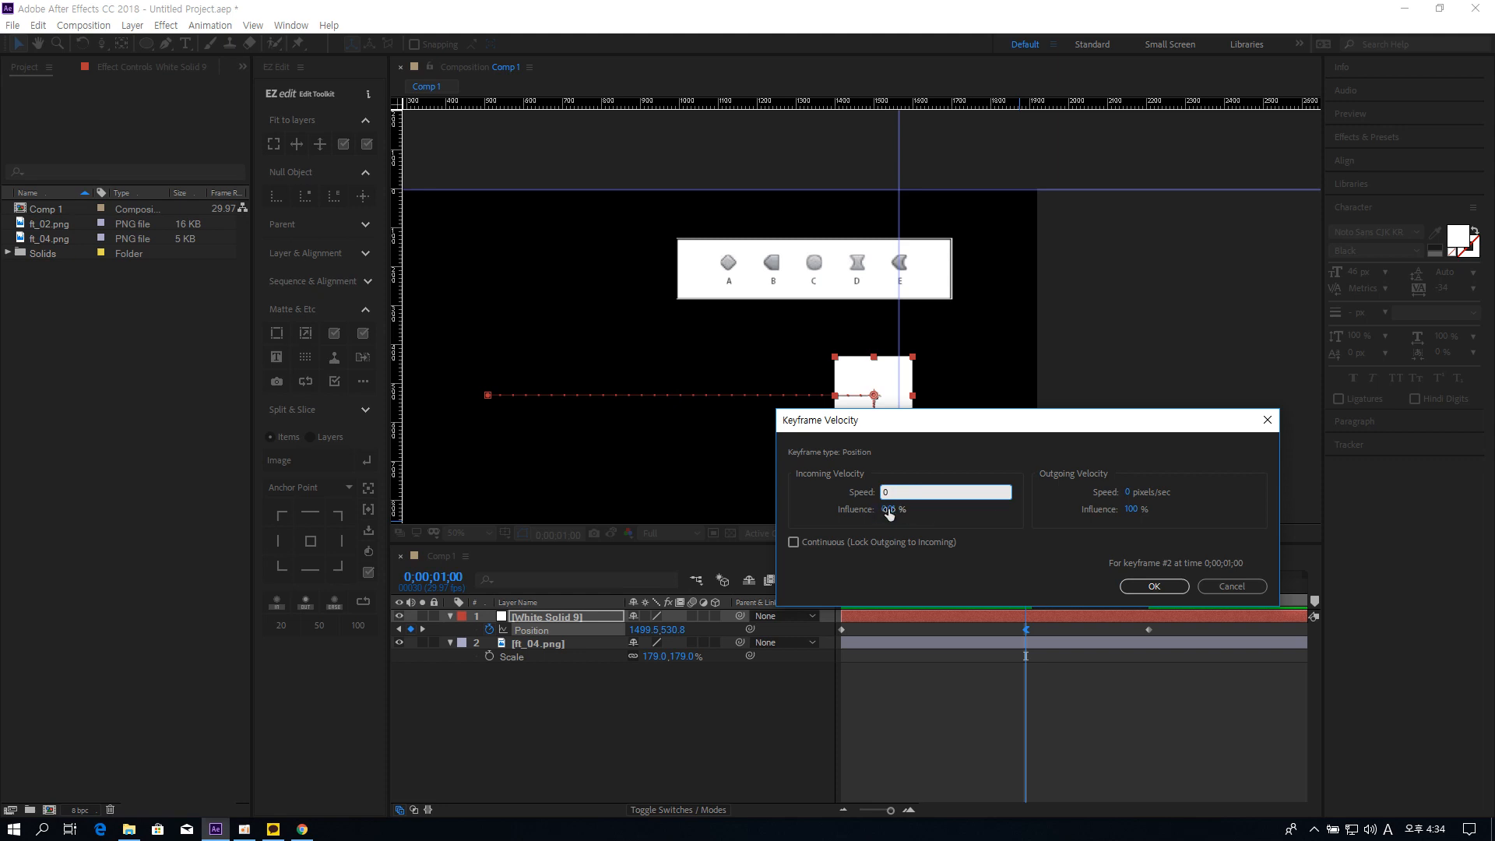
{"action": "left_click_drag", "start_coordinate": [888, 510], "coordinate": [1213, 570]}
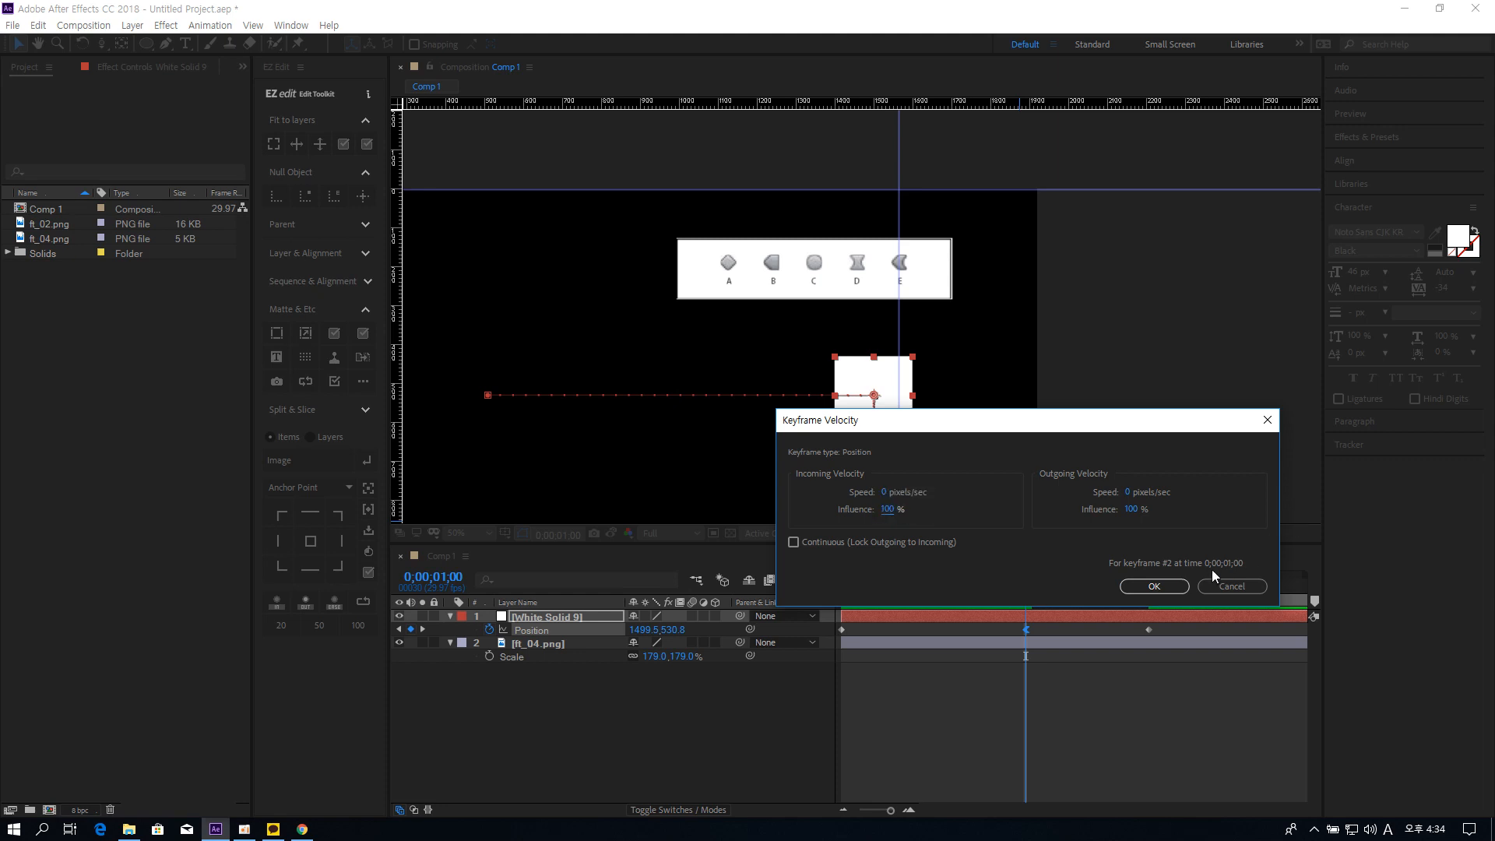
{"action": "left_click", "coordinate": [1159, 588]}
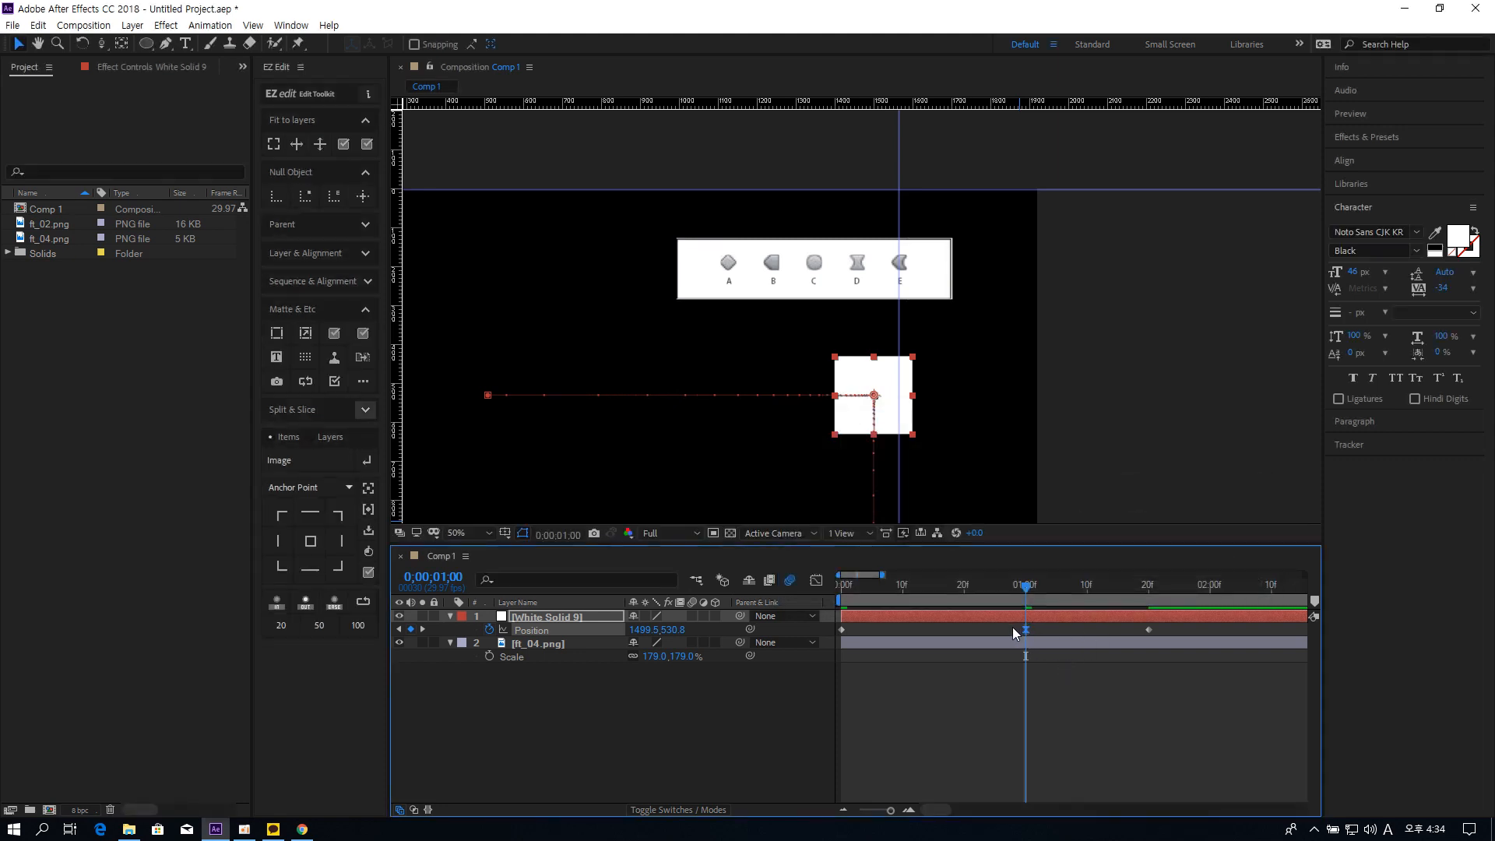
Step: Reshape the incoming speed curve at the 0;00;01;00 keyframe in the graph so it eases down to zero speed
{"action": "left_click", "coordinate": [815, 583]}
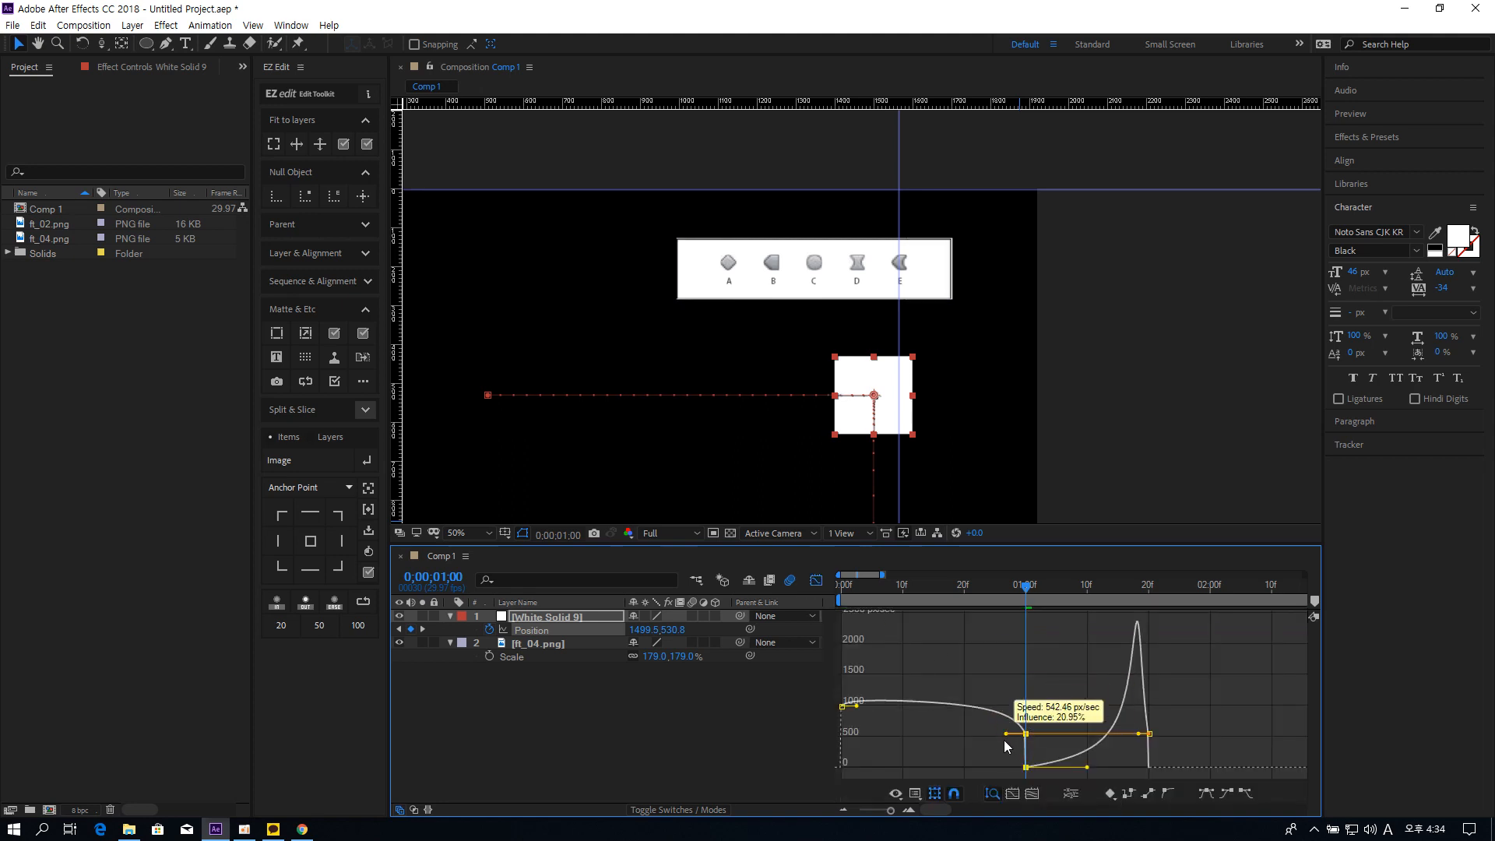
{"action": "left_click_drag", "start_coordinate": [1005, 741], "coordinate": [994, 767]}
{"action": "left_click", "coordinate": [816, 580]}
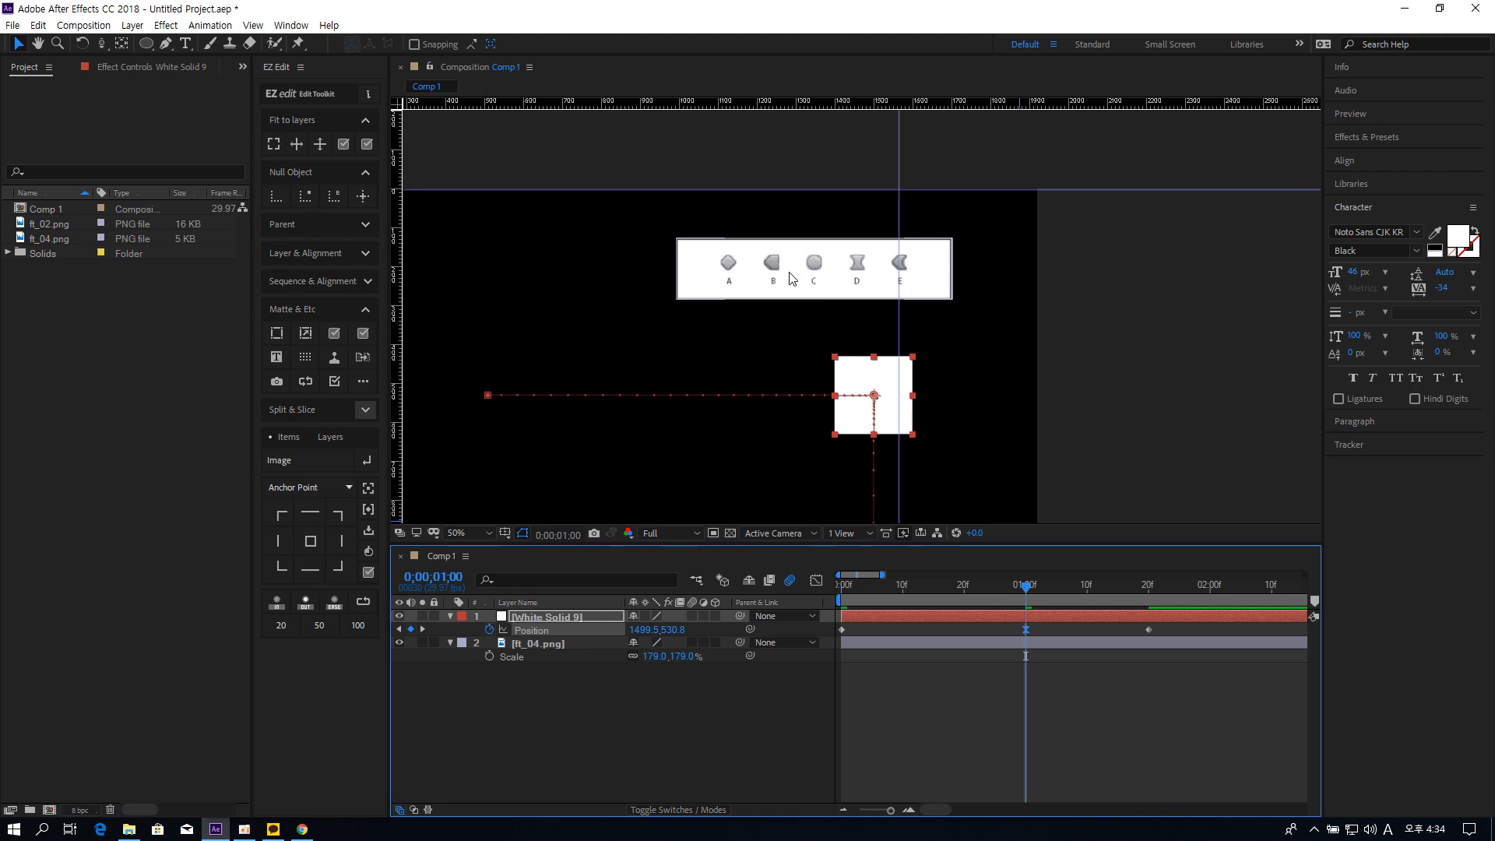
Step: Toggle the 0;00;01;00 position keyframe to hold interpolation and deselect it
{"action": "mouse_move", "coordinate": [1027, 637]}
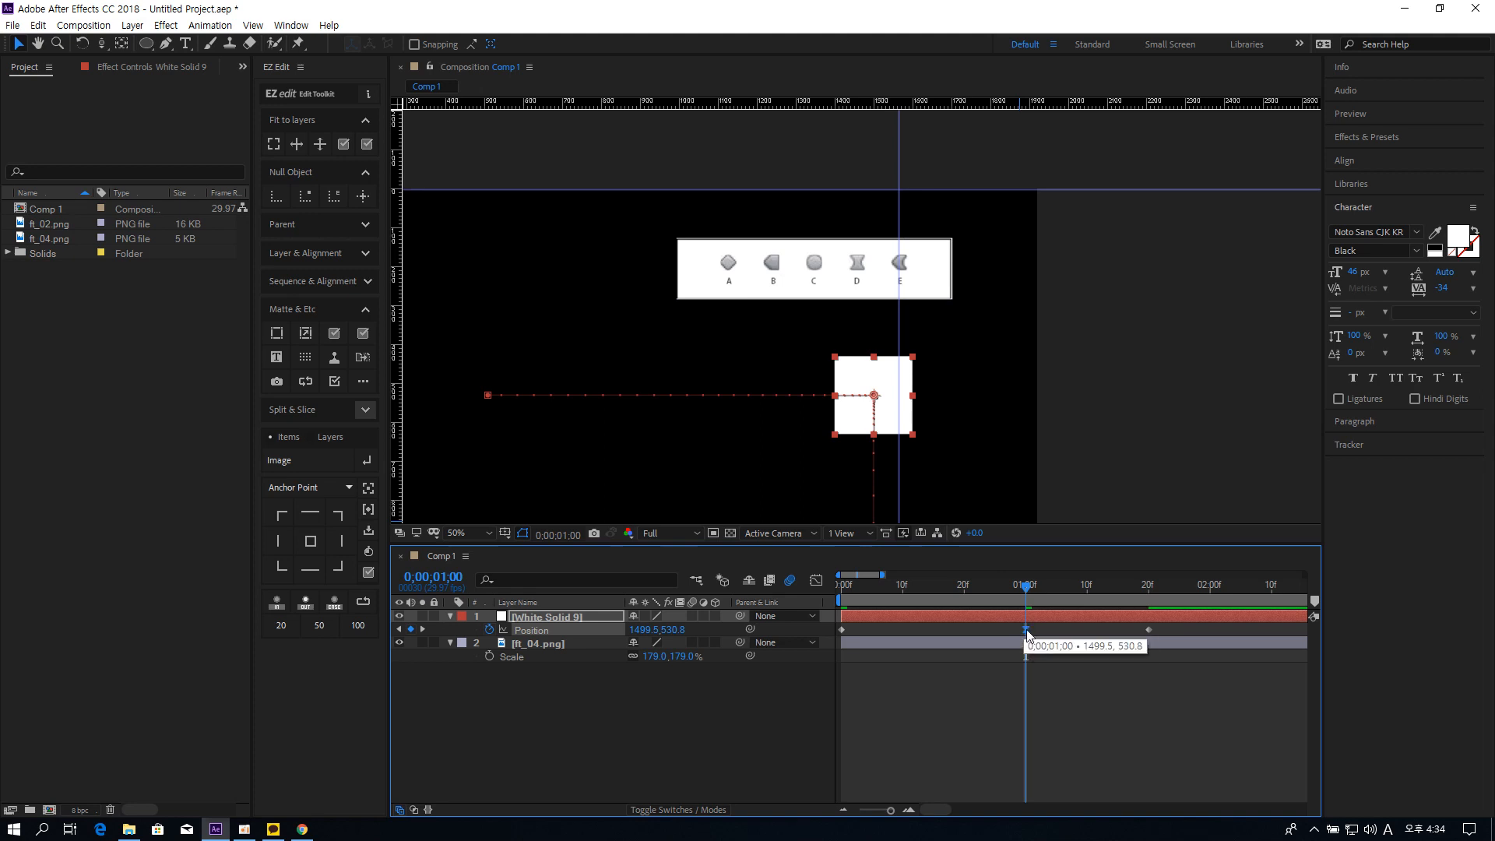
{"action": "right_click", "coordinate": [1028, 635]}
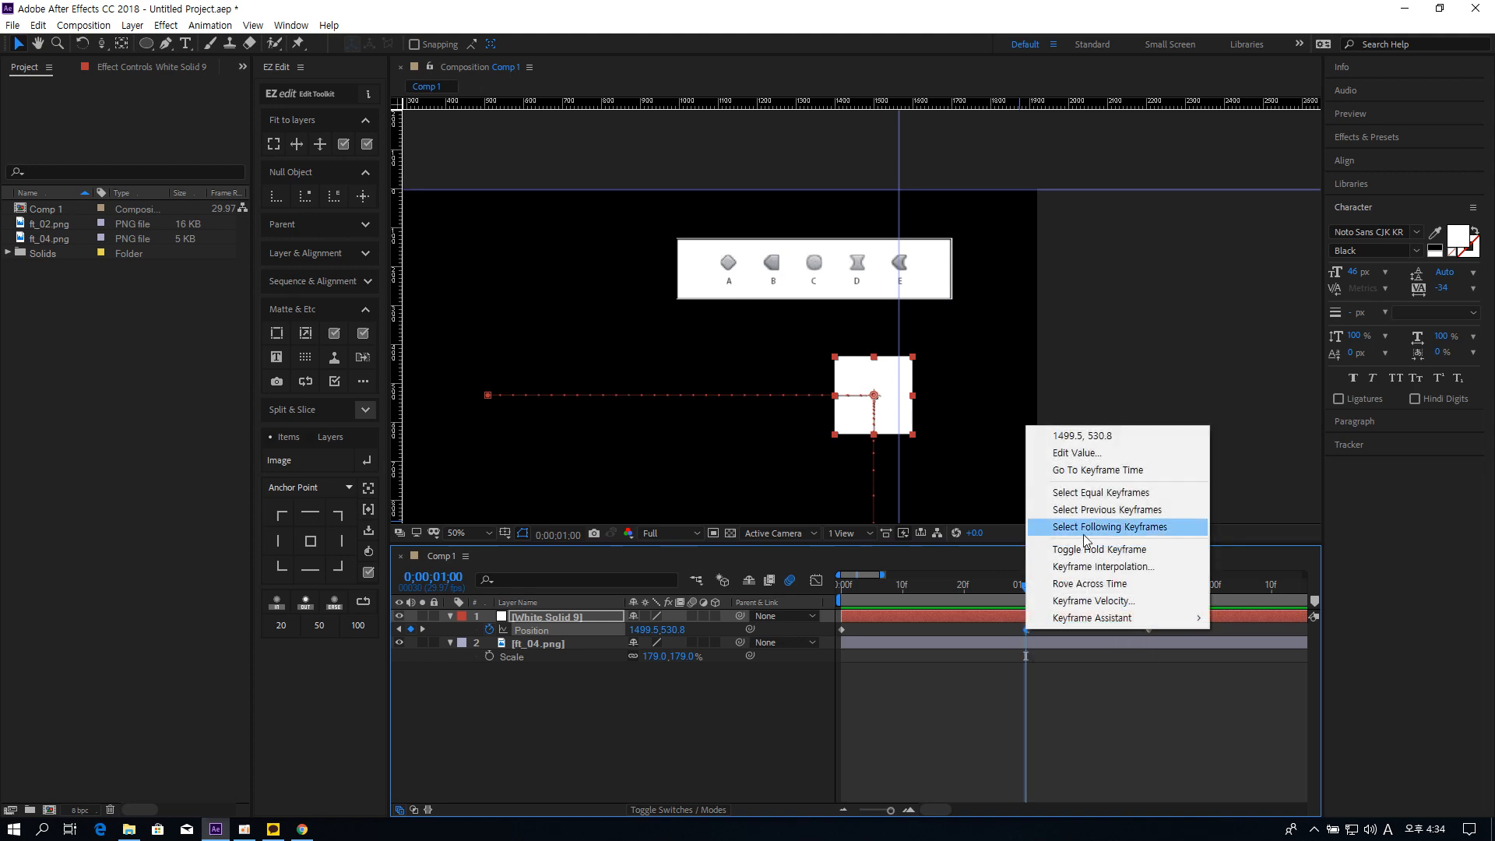
{"action": "left_click", "coordinate": [1083, 546]}
{"action": "left_click", "coordinate": [1061, 629]}
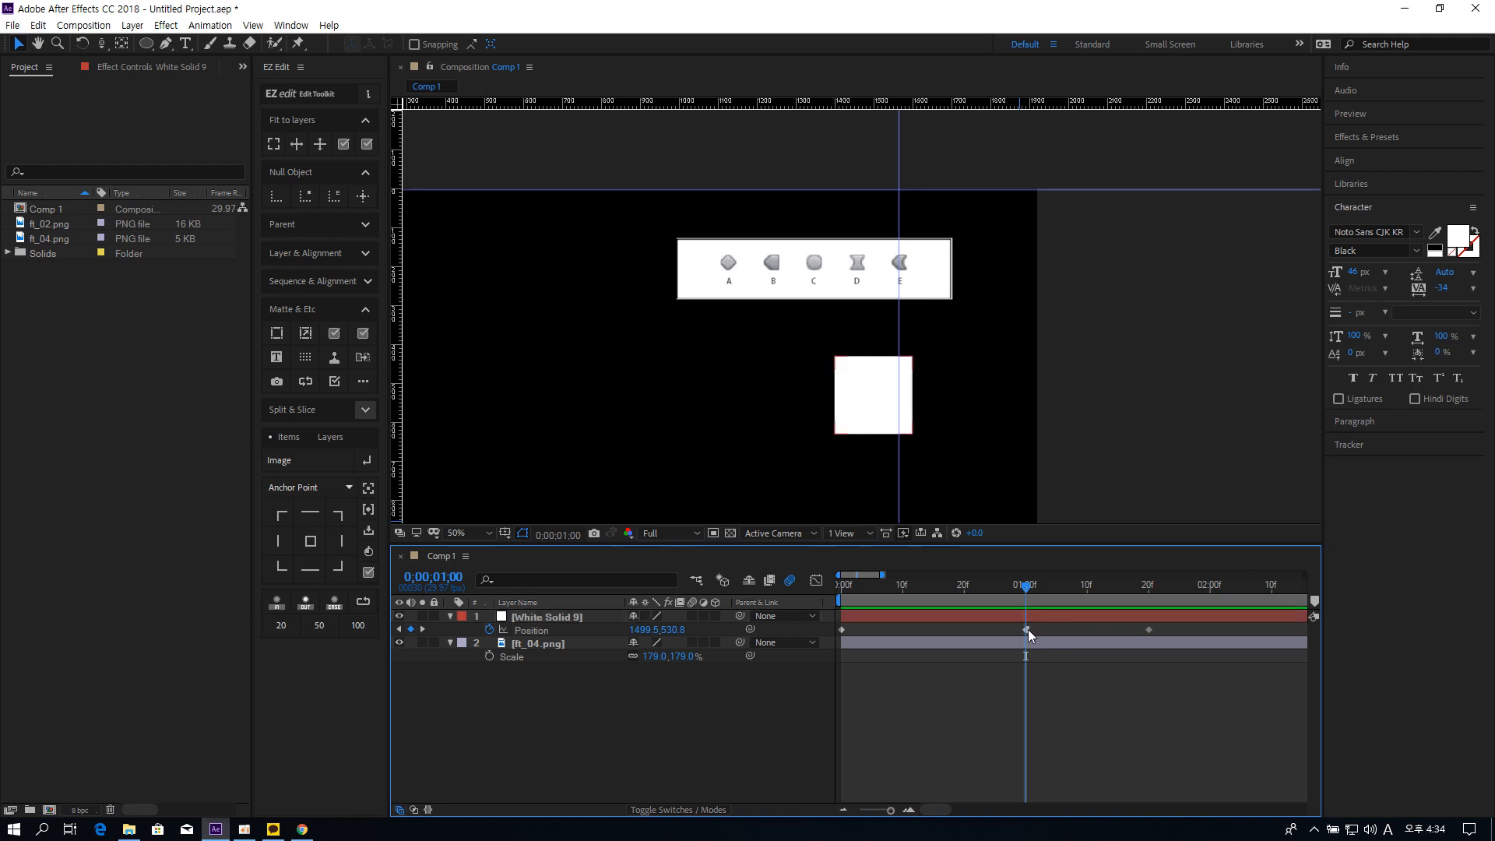
Step: Give the hold keyframe at 0;00;01;00 an incoming velocity of 0 pixels/sec with 100% influence
{"action": "right_click", "coordinate": [1027, 631]}
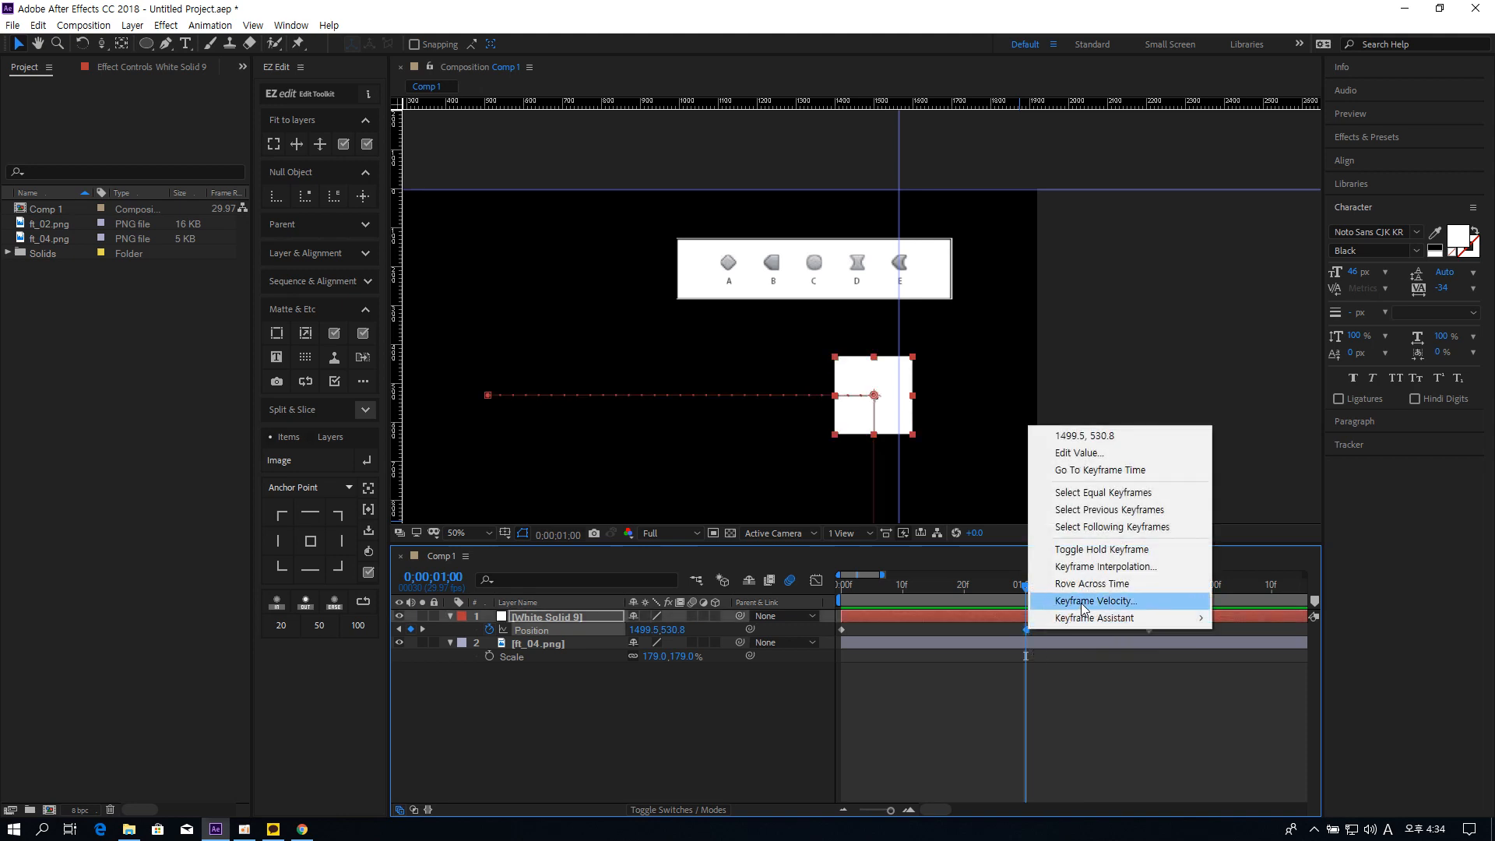
{"action": "left_click", "coordinate": [1083, 603]}
{"action": "left_click", "coordinate": [894, 490]}
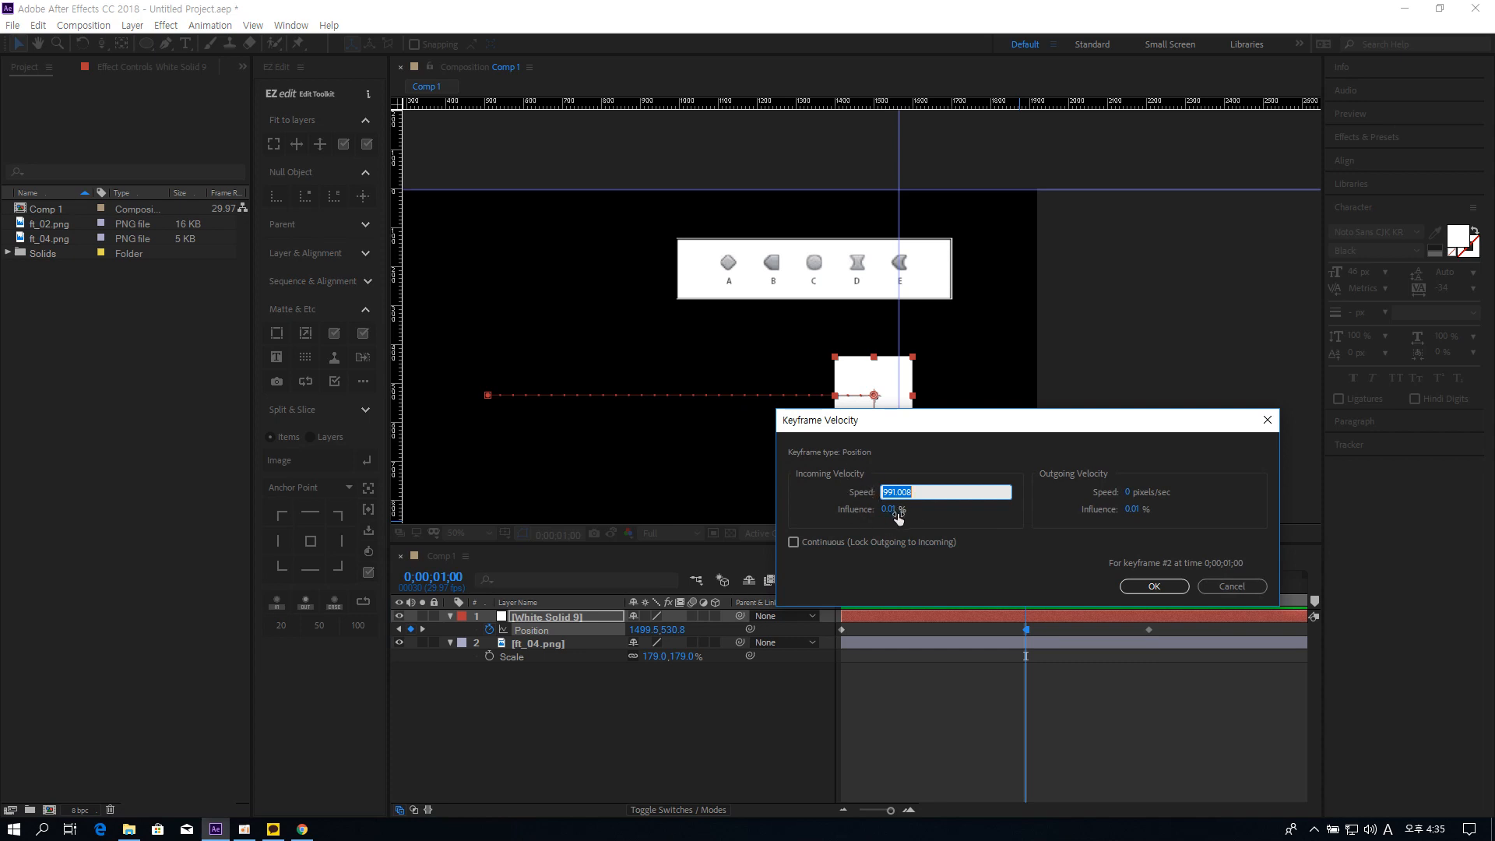
{"action": "left_click", "coordinate": [898, 512]}
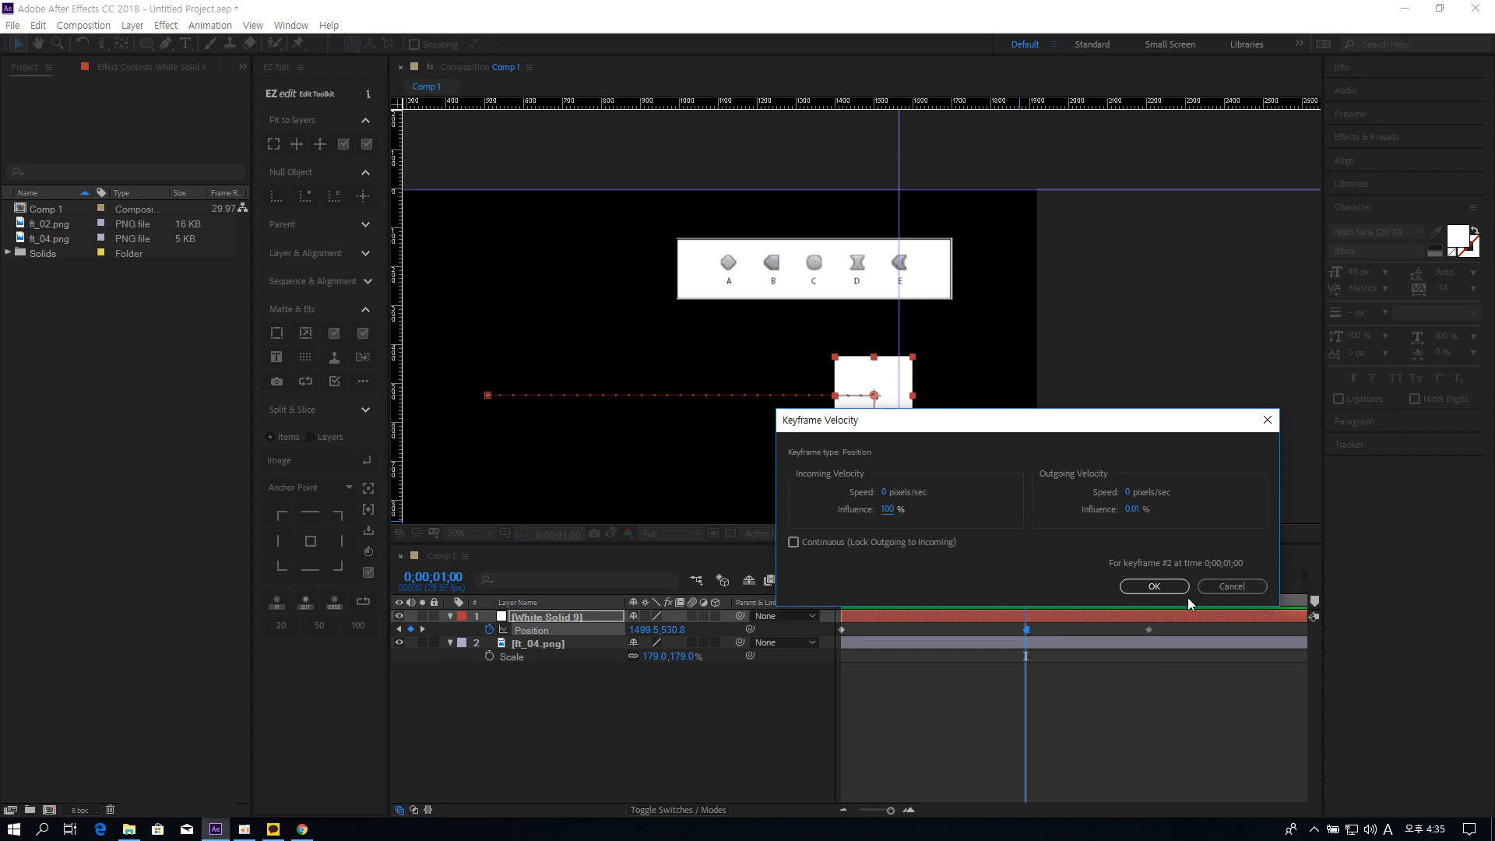
{"action": "left_click", "coordinate": [1154, 584]}
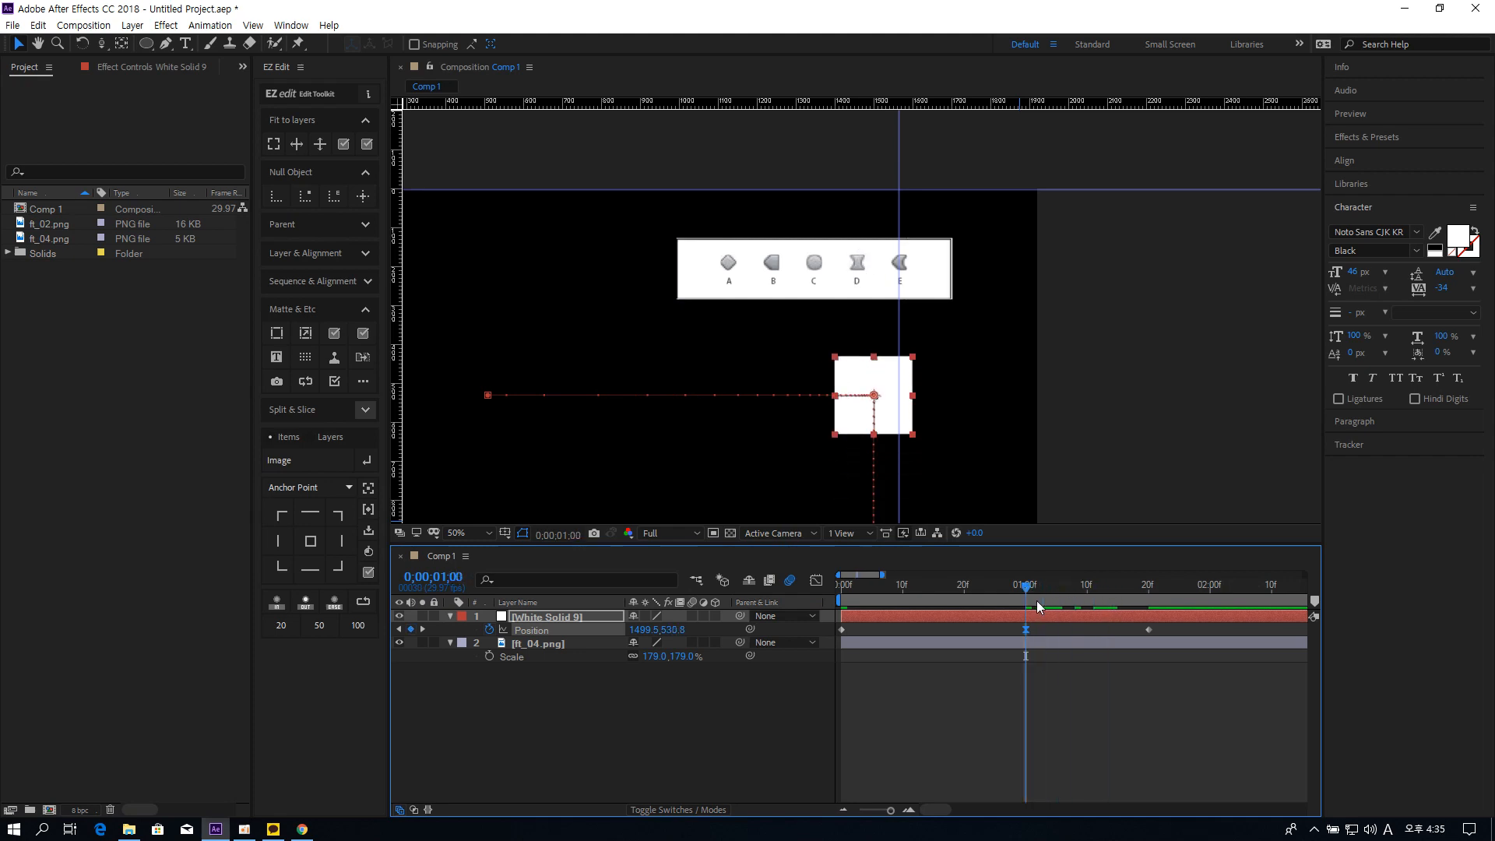
Step: Apply Toggle Hold Keyframe to the eased position keyframe at 0;00;01;00
{"action": "right_click", "coordinate": [1026, 630]}
{"action": "left_click", "coordinate": [1090, 544]}
{"action": "left_click", "coordinate": [1027, 630]}
Step: Scrub between the 0;00;01;00 and 0;00;01;20 keyframes to examine how the held white solid moves
{"action": "left_click_drag", "start_coordinate": [1054, 590], "coordinate": [1149, 586]}
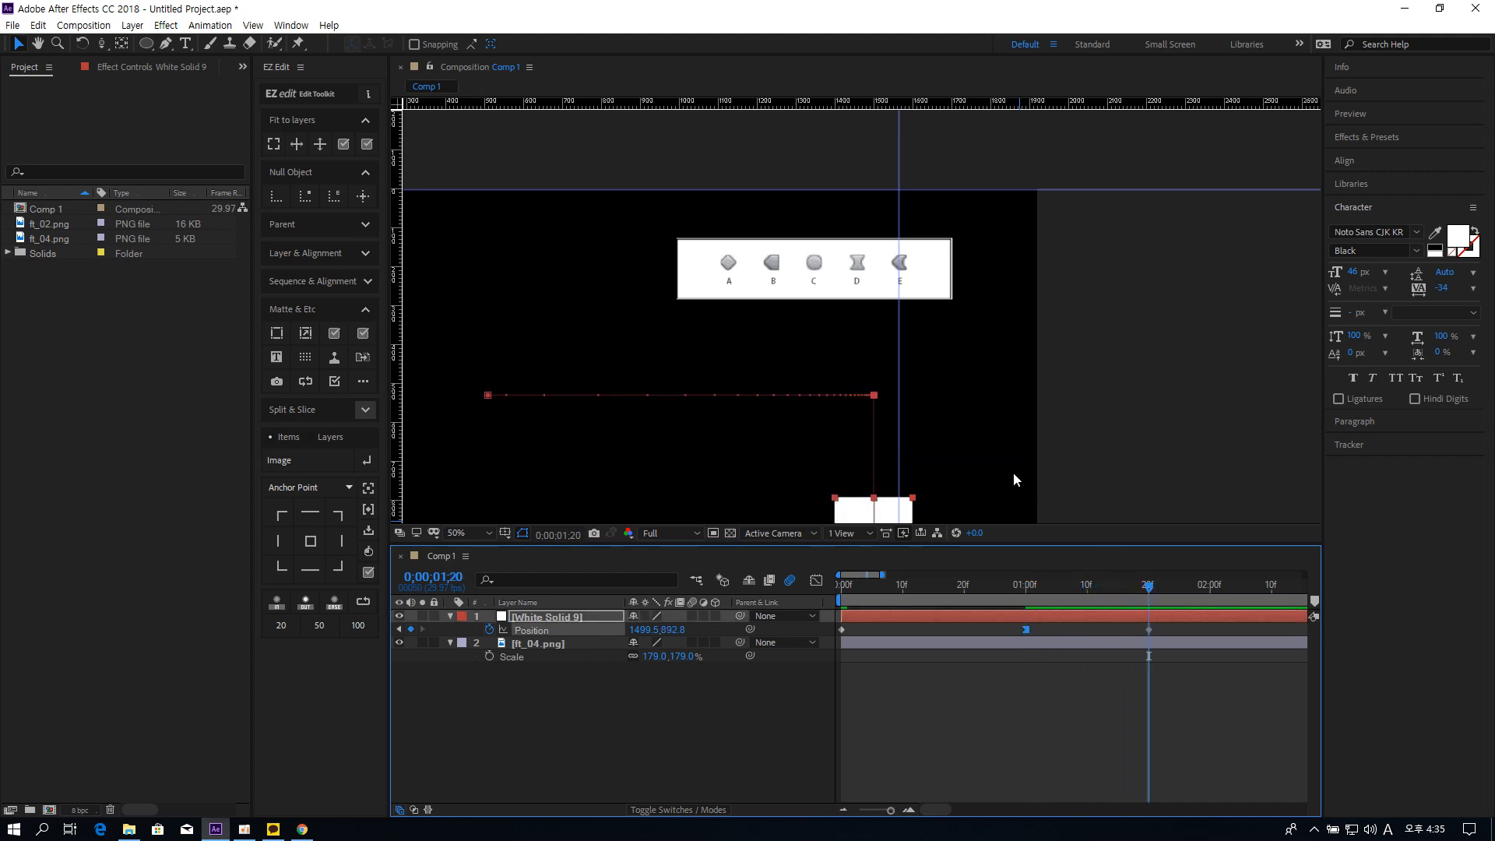
{"action": "key", "text": "h"}
{"action": "left_click_drag", "start_coordinate": [1012, 472], "coordinate": [997, 328]}
{"action": "key", "text": "v"}
{"action": "key", "text": "j"}
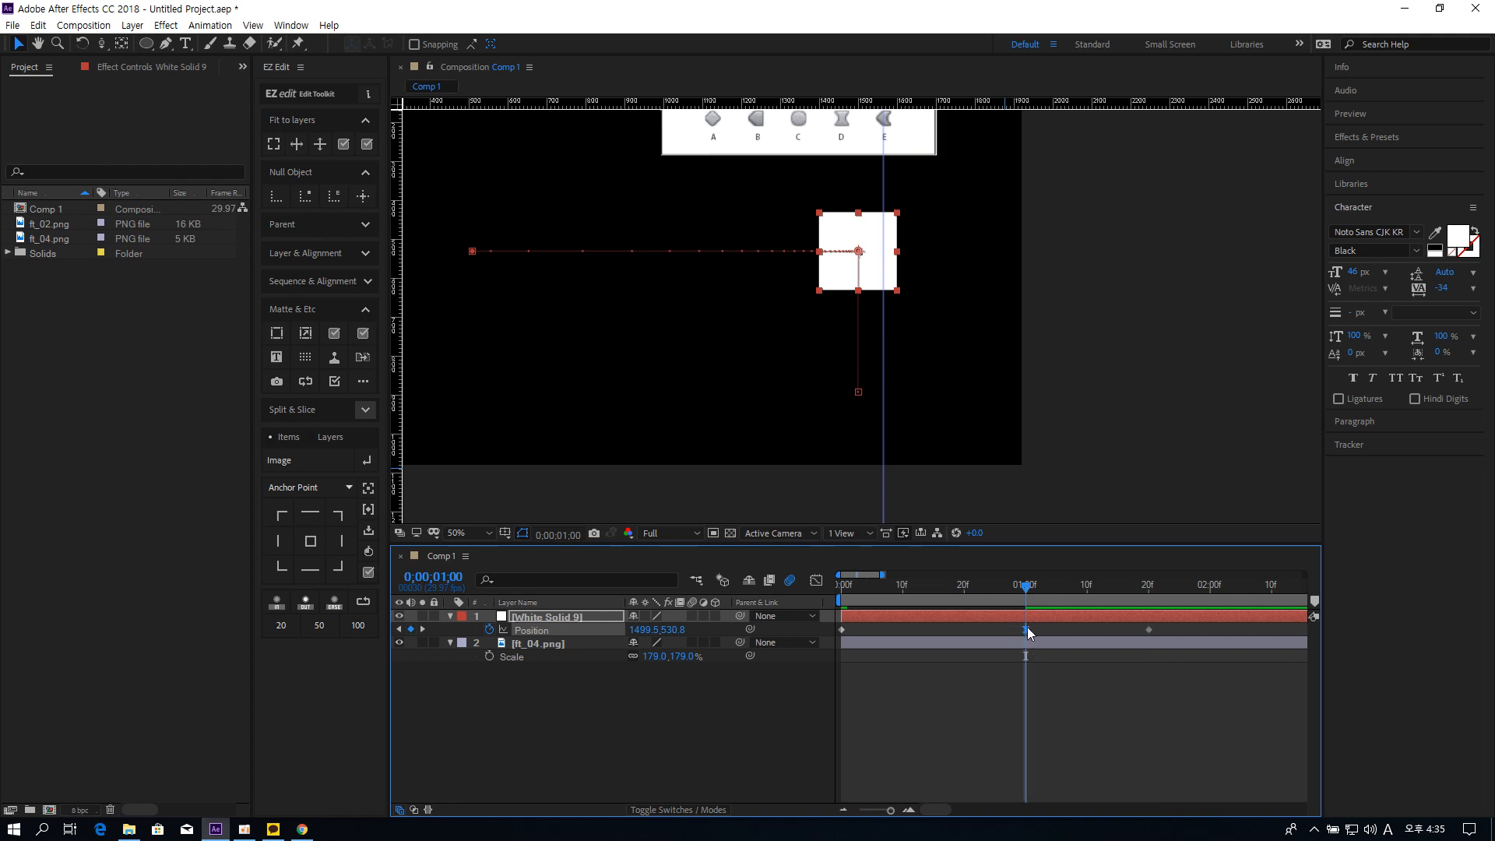
{"action": "mouse_move", "coordinate": [1026, 586]}
{"action": "left_mouse_down"}
{"action": "mouse_move", "coordinate": [1143, 587]}
{"action": "mouse_move", "coordinate": [1013, 587]}
{"action": "mouse_move", "coordinate": [1181, 588]}
{"action": "mouse_move", "coordinate": [1001, 602]}
{"action": "mouse_move", "coordinate": [1026, 608]}
{"action": "left_mouse_up"}
{"action": "left_click_drag", "start_coordinate": [1138, 596], "coordinate": [1032, 614]}
{"action": "left_click_drag", "start_coordinate": [837, 127], "coordinate": [847, 153]}
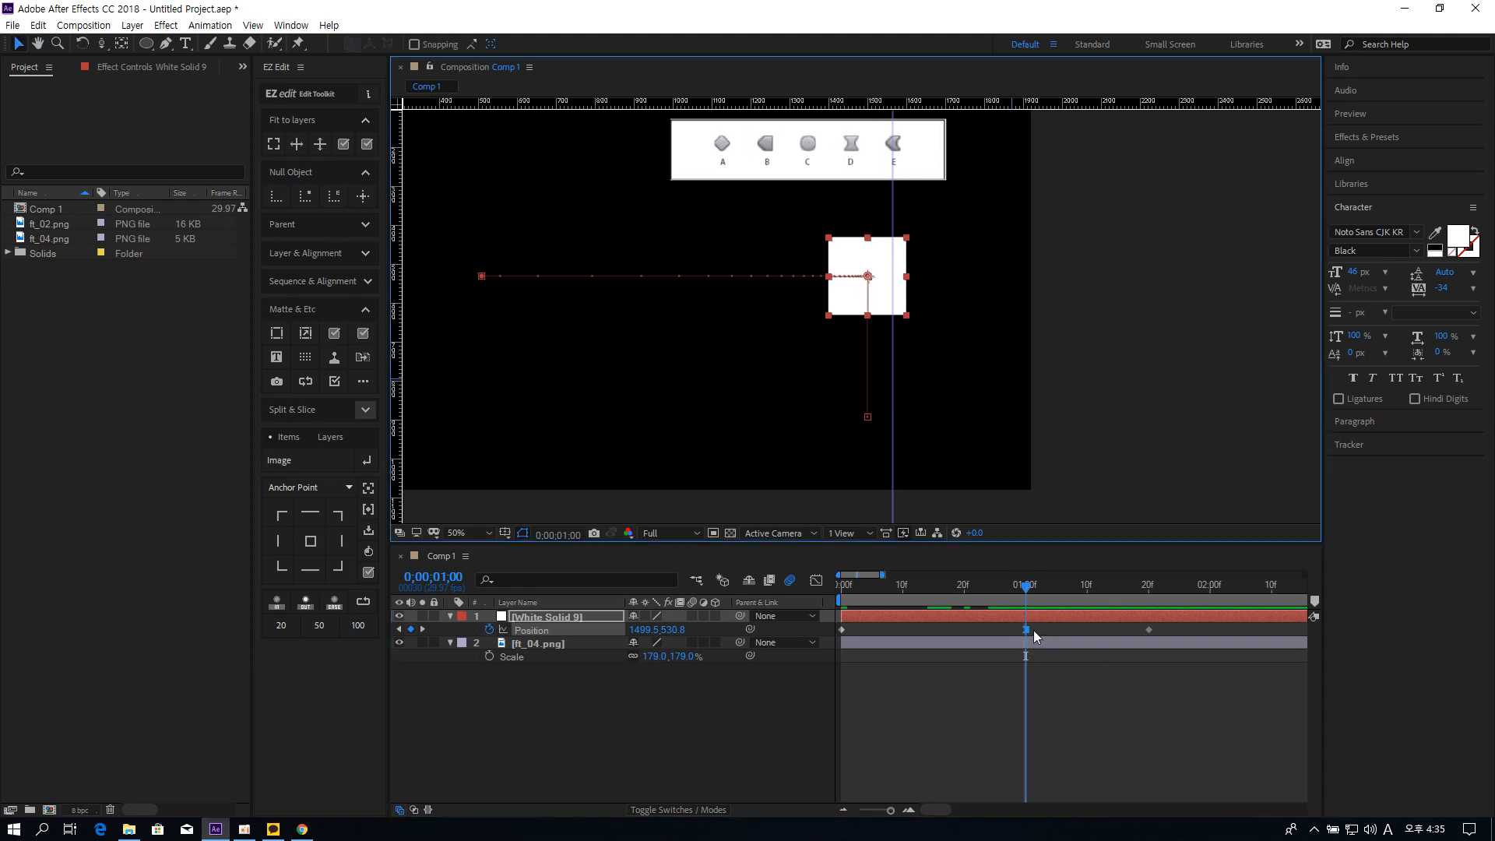
{"action": "mouse_move", "coordinate": [1036, 588]}
{"action": "left_mouse_down"}
{"action": "mouse_move", "coordinate": [1173, 607]}
{"action": "mouse_move", "coordinate": [1024, 607]}
{"action": "left_mouse_up"}
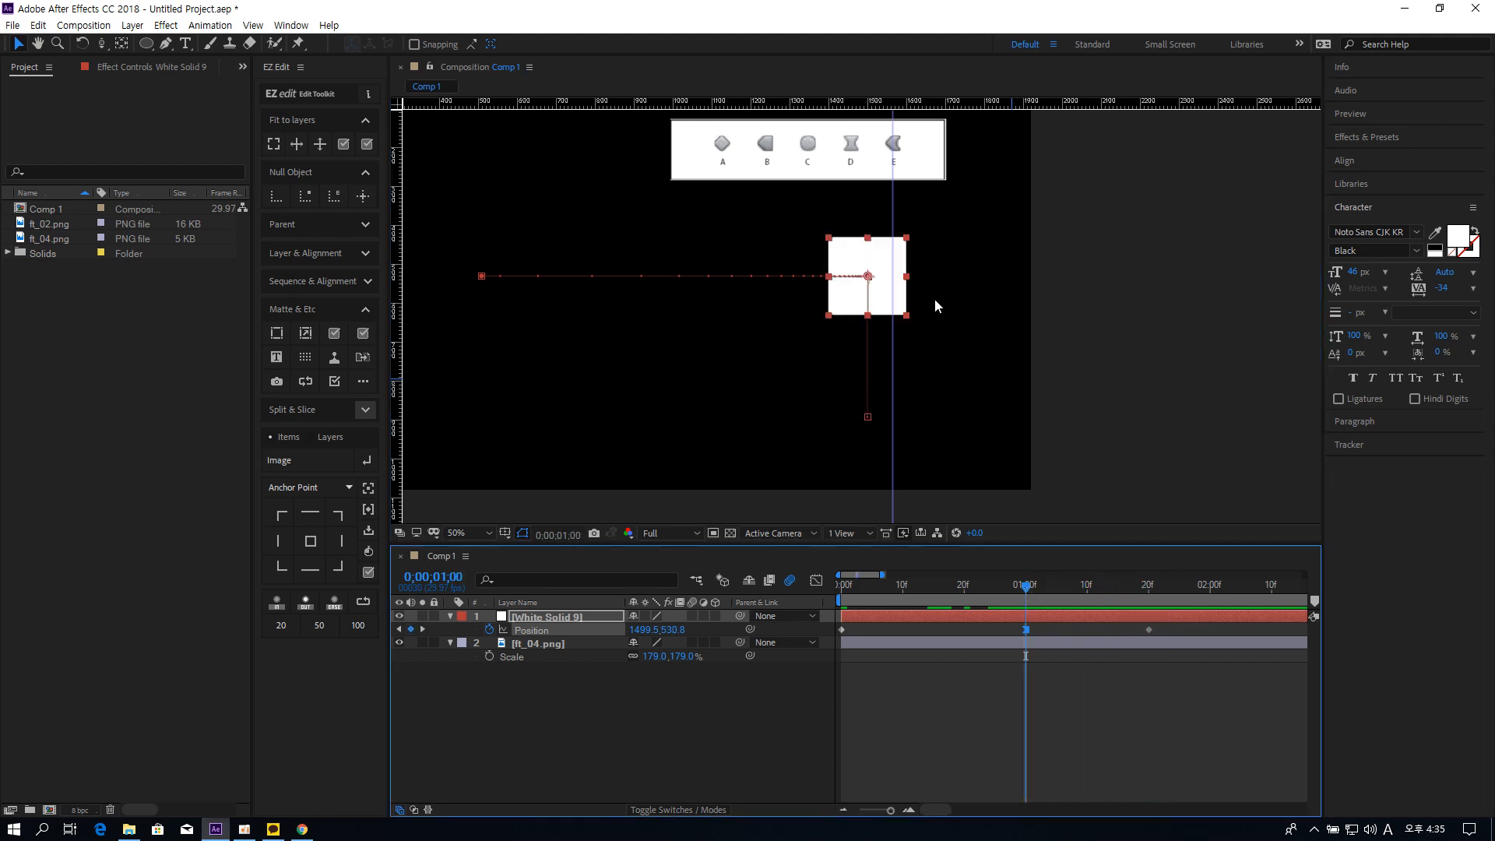
{"action": "left_click_drag", "start_coordinate": [935, 305], "coordinate": [982, 338]}
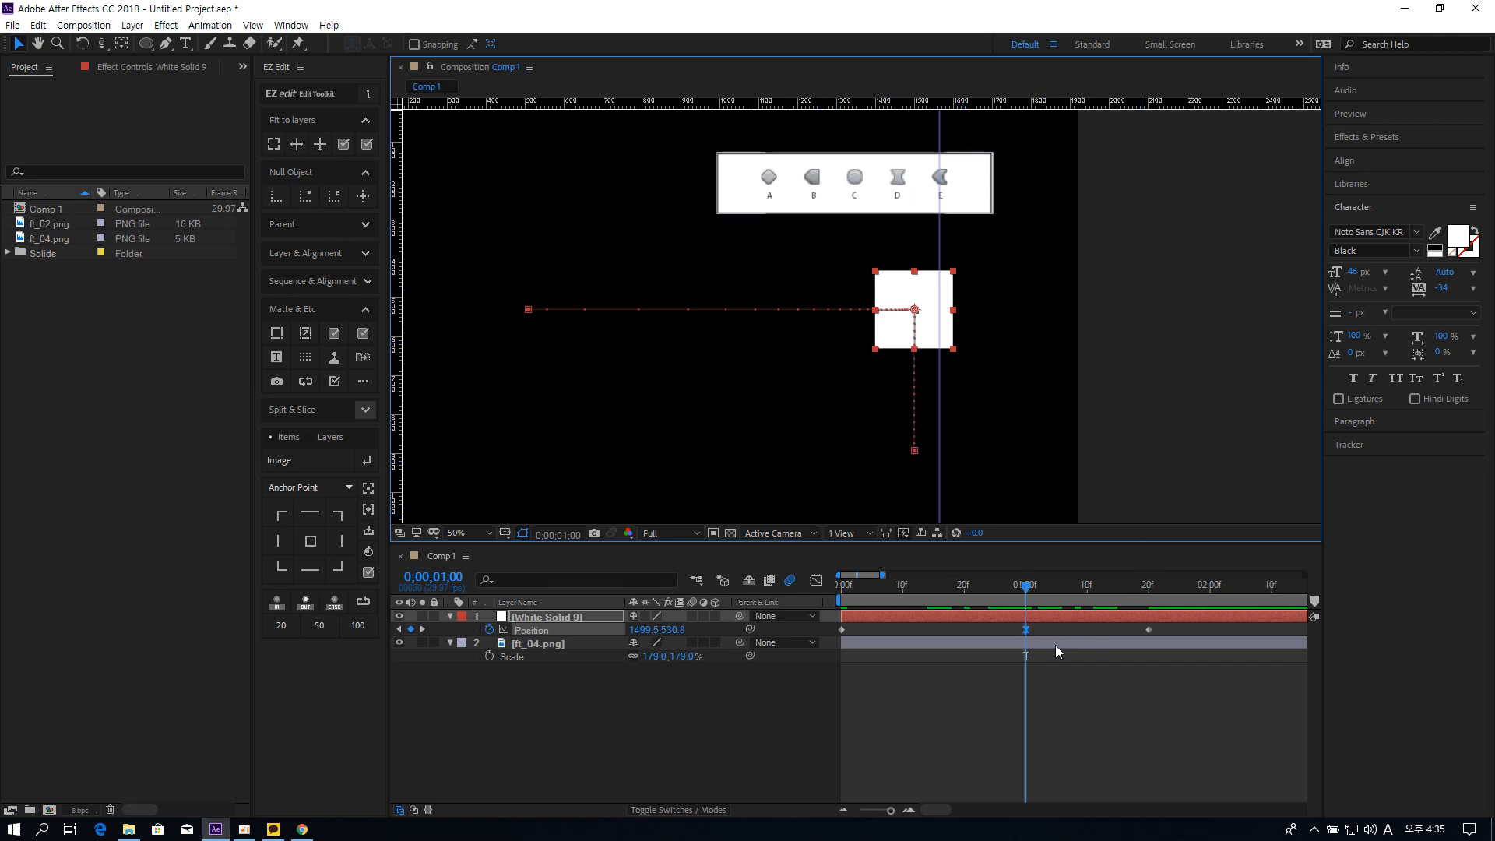
Step: Delete all three position keyframes of the white solid
{"action": "left_click", "coordinate": [1097, 631]}
{"action": "left_click_drag", "start_coordinate": [1045, 626], "coordinate": [1000, 637]}
{"action": "left_click_drag", "start_coordinate": [1184, 626], "coordinate": [1048, 634]}
{"action": "key", "text": "Delete"}
{"action": "left_click", "coordinate": [1026, 630]}
{"action": "key", "text": "Delete"}
{"action": "left_click", "coordinate": [842, 629]}
{"action": "key", "text": "Delete"}
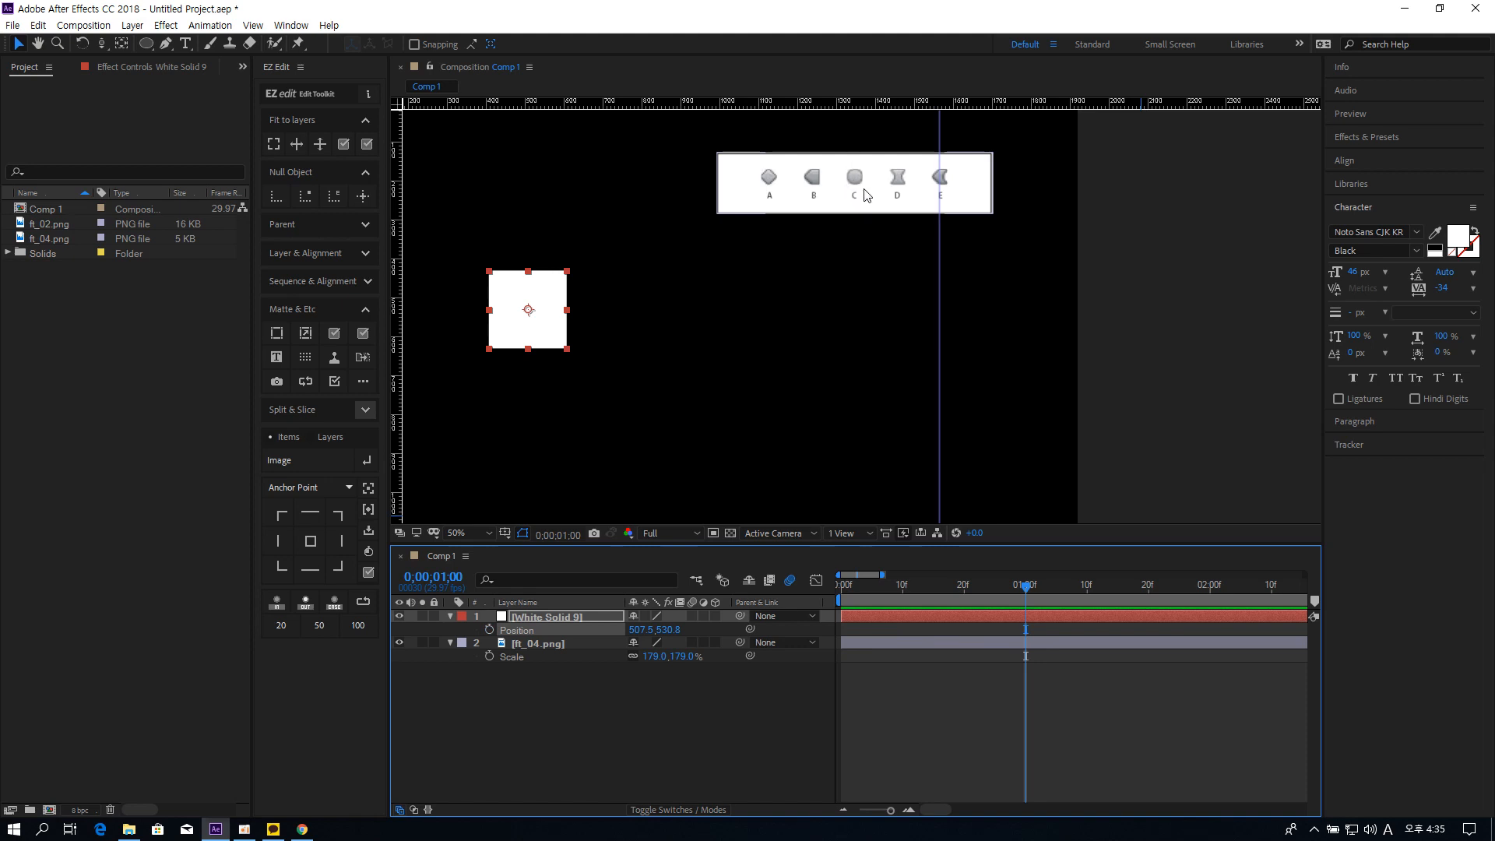
Step: Keyframe the white solid's position at 0;00;00;00, 0;00;01;00 and 0;00;02;00, moving it right and then down to about 1259.5, 1188.8
{"action": "key", "text": "Home"}
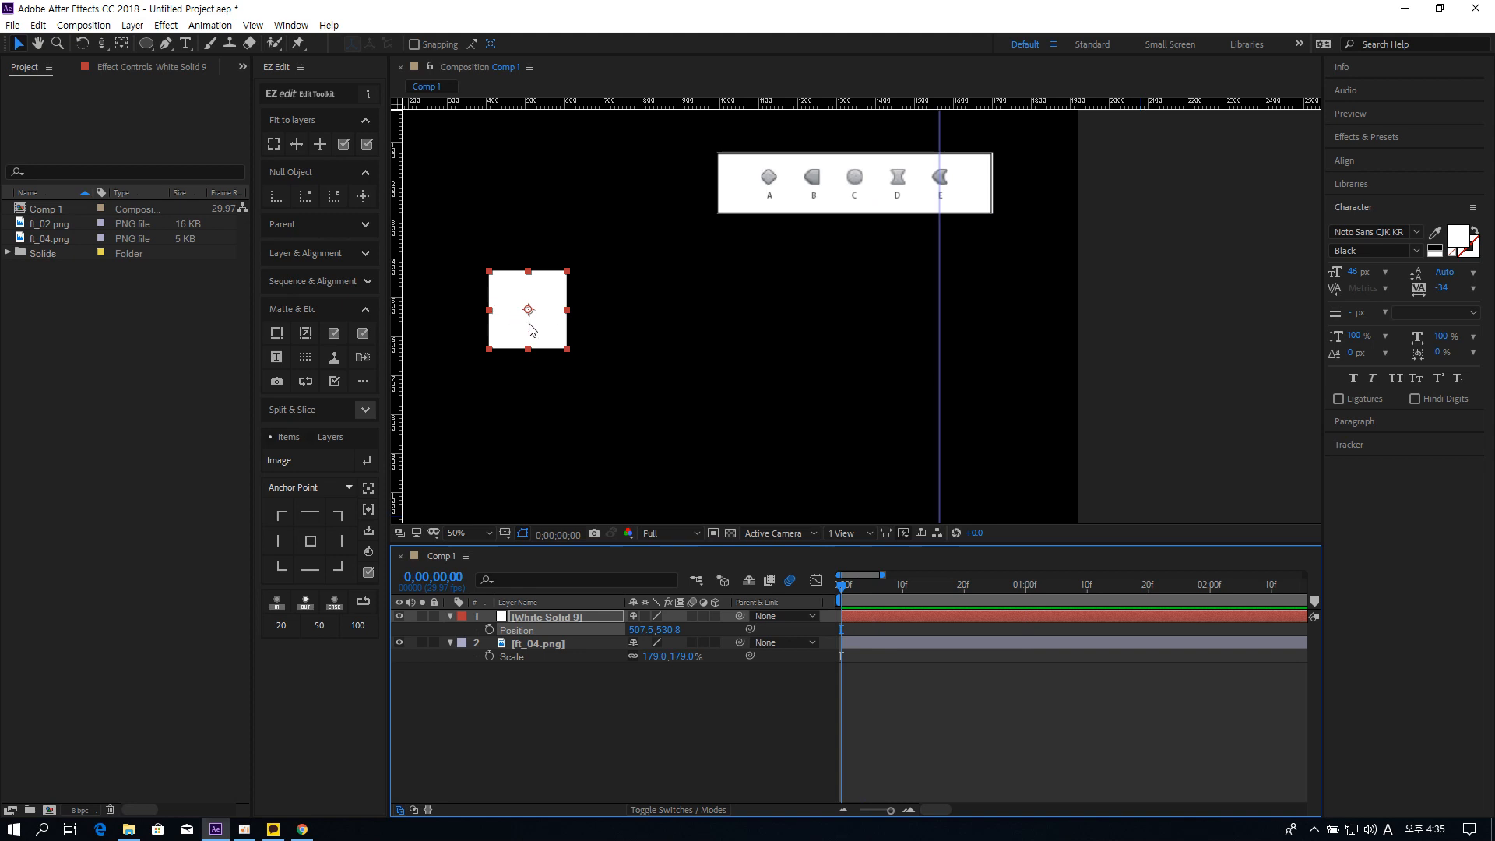
{"action": "left_click", "coordinate": [490, 630]}
{"action": "mouse_move", "coordinate": [1005, 592]}
{"action": "left_mouse_down"}
{"action": "mouse_move", "coordinate": [1019, 594]}
{"action": "mouse_move", "coordinate": [964, 602]}
{"action": "mouse_move", "coordinate": [1025, 600]}
{"action": "left_mouse_up"}
{"action": "left_click_drag", "start_coordinate": [540, 321], "coordinate": [837, 575]}
{"action": "left_click", "coordinate": [1212, 587]}
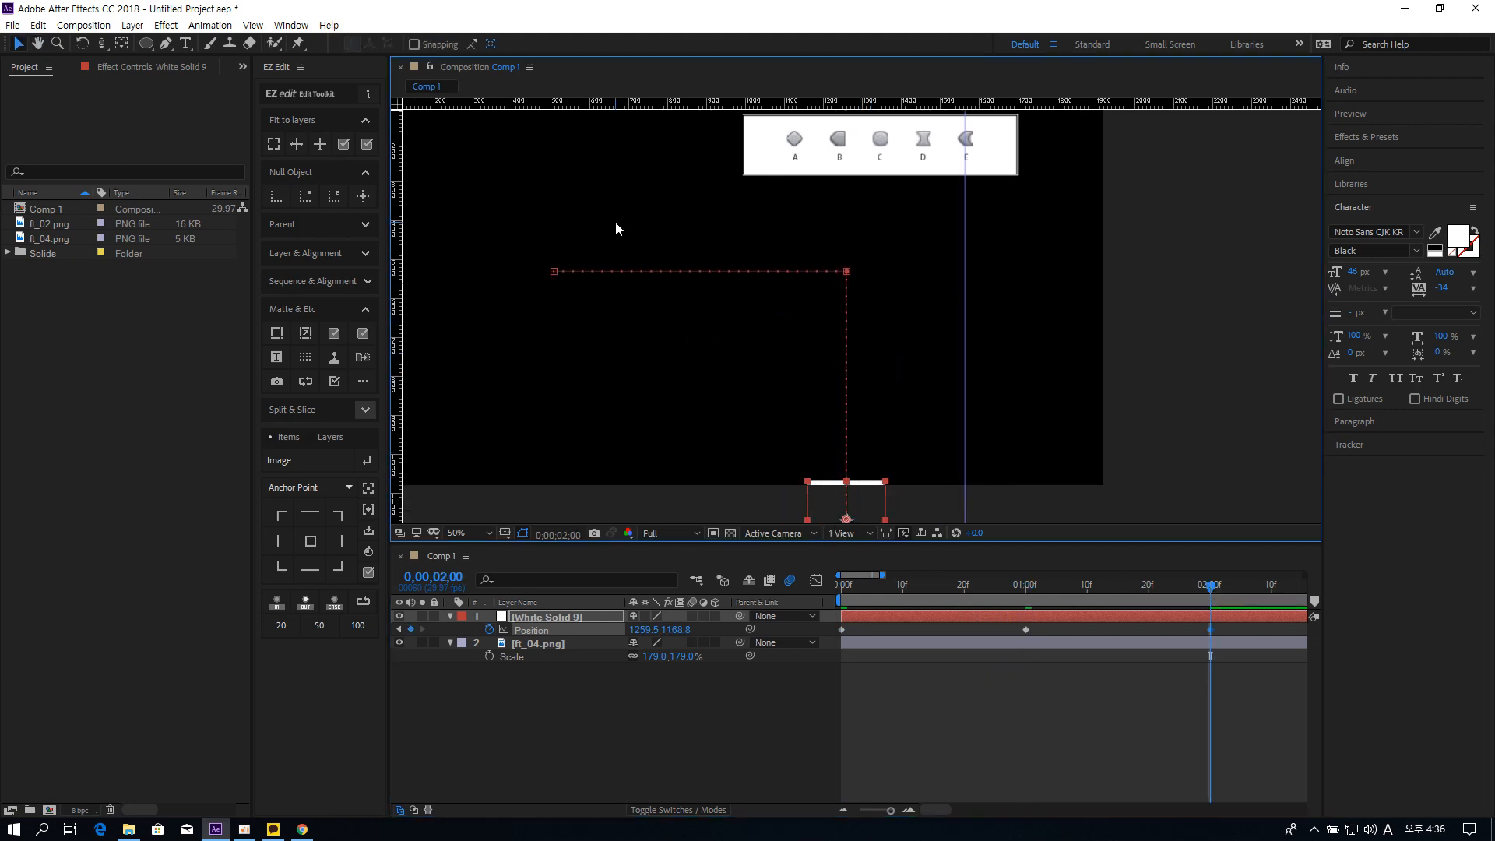
Step: Convert the corner point of the white solid's motion path at 0;00;01;00 into a smooth curve with Bezier handles
{"action": "left_click", "coordinate": [844, 270]}
{"action": "left_click", "coordinate": [849, 531]}
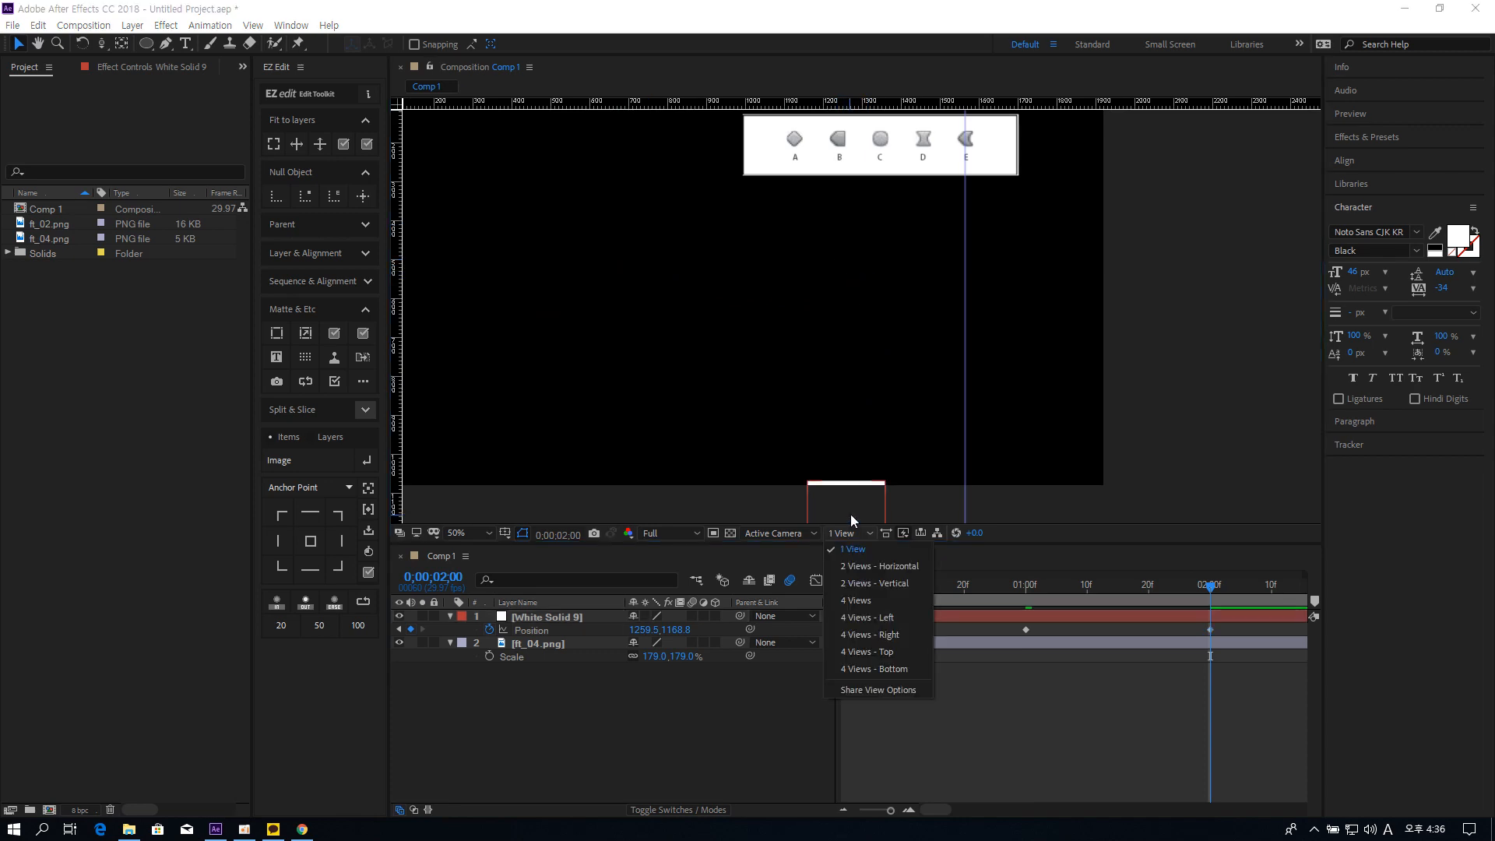
{"action": "left_click", "coordinate": [852, 491]}
{"action": "key", "text": "g"}
{"action": "left_click_drag", "start_coordinate": [847, 271], "coordinate": [908, 330]}
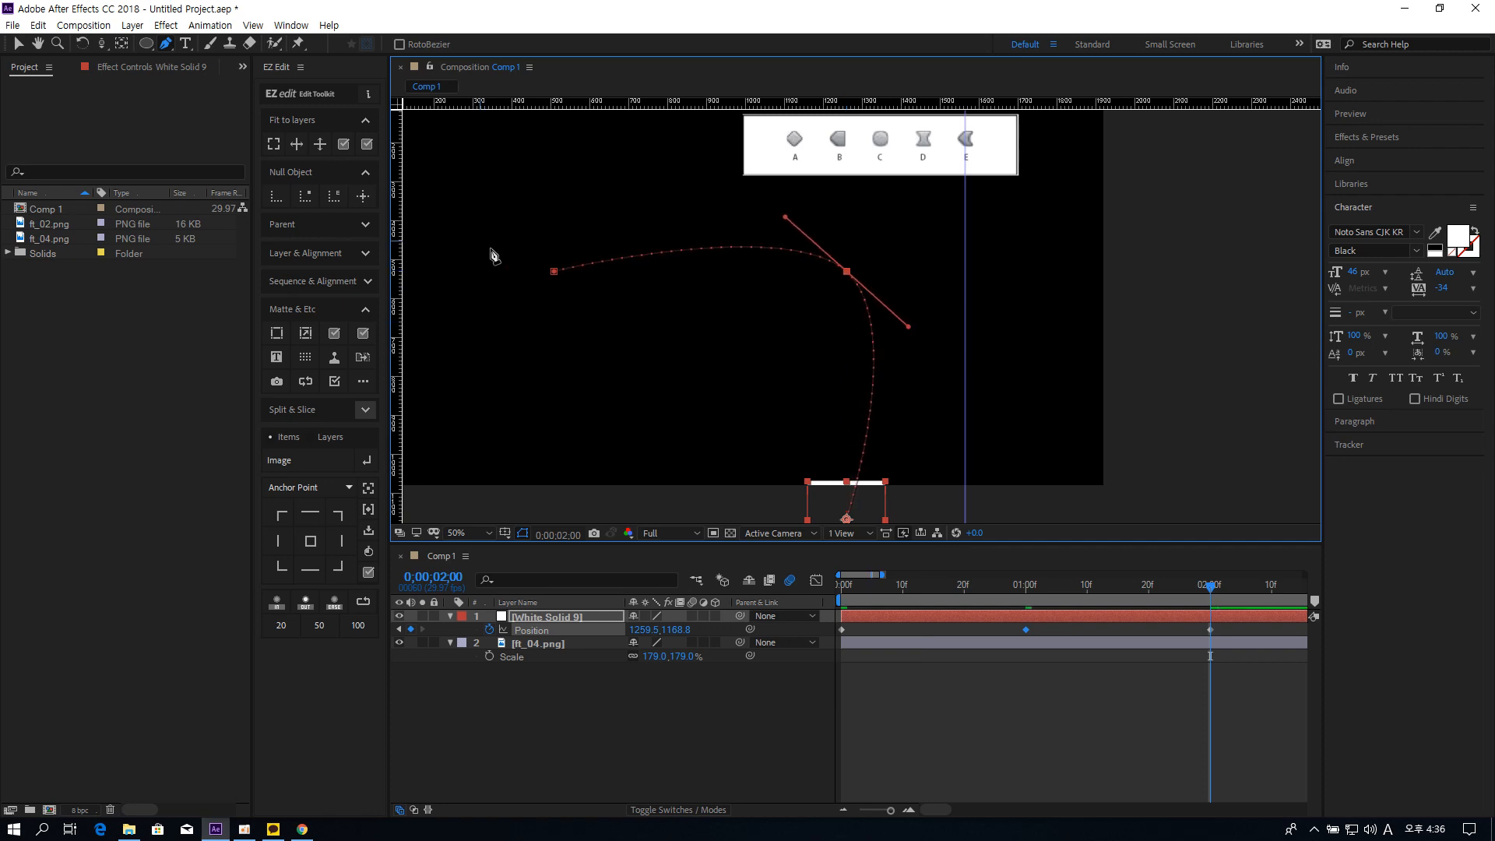
Step: Raise the motion path's start point, move its end point to about 1331.5, 1188.8, and shorten the middle point's outgoing handle
{"action": "key", "text": "v"}
{"action": "left_click_drag", "start_coordinate": [553, 272], "coordinate": [557, 246]}
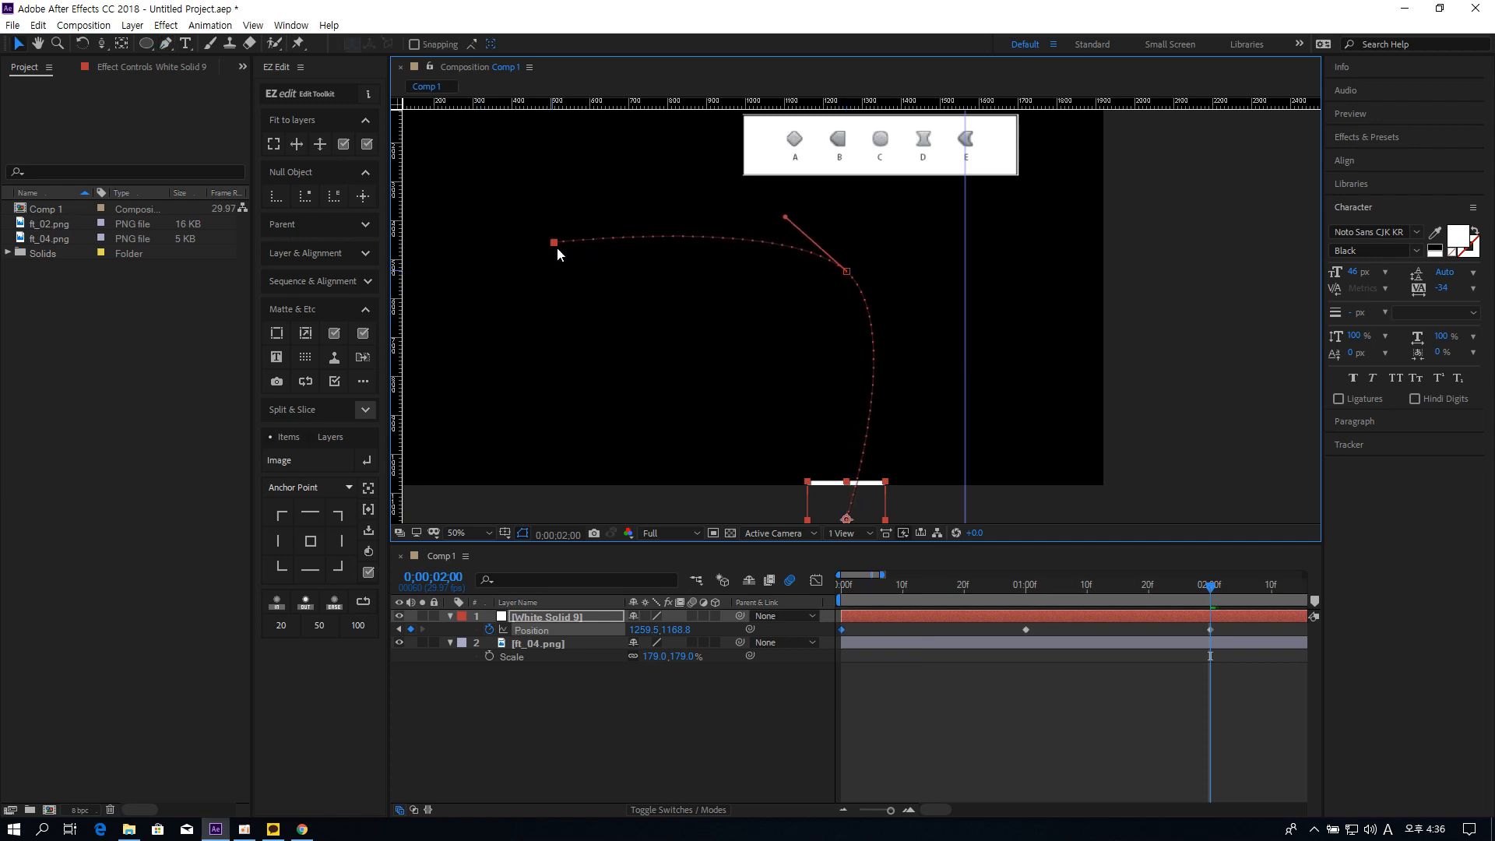
{"action": "mouse_move", "coordinate": [878, 511]}
{"action": "left_mouse_down"}
{"action": "mouse_move", "coordinate": [921, 512]}
{"action": "mouse_move", "coordinate": [907, 510]}
{"action": "left_mouse_up"}
{"action": "left_click_drag", "start_coordinate": [904, 327], "coordinate": [877, 309]}
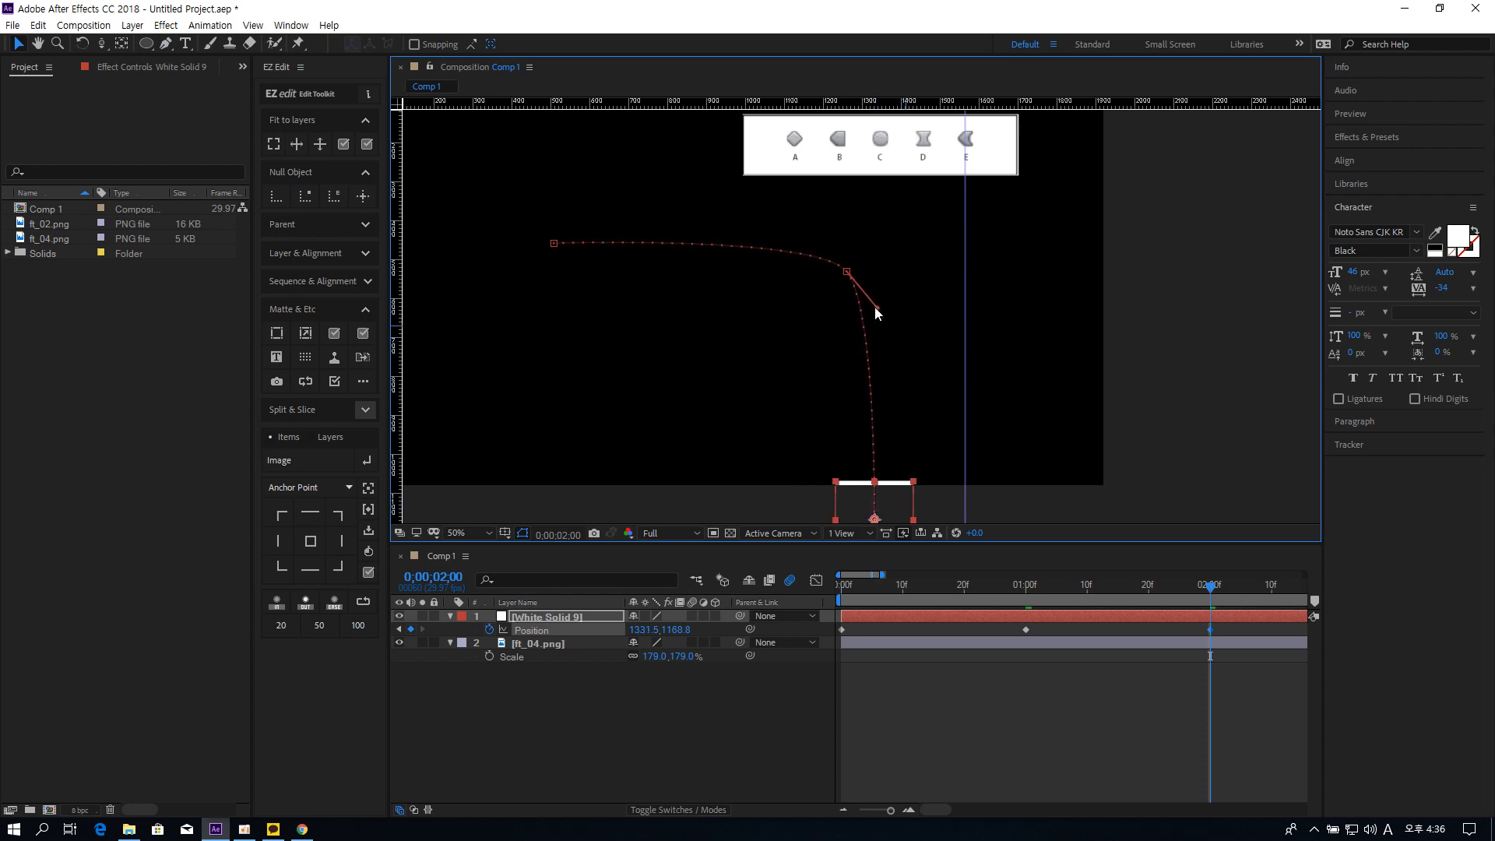
Step: Lengthen the Bezier handles of the motion path's middle point, keeping the curve smooth through the corner
{"action": "left_click", "coordinate": [848, 273]}
{"action": "left_click_drag", "start_coordinate": [817, 238], "coordinate": [811, 232]}
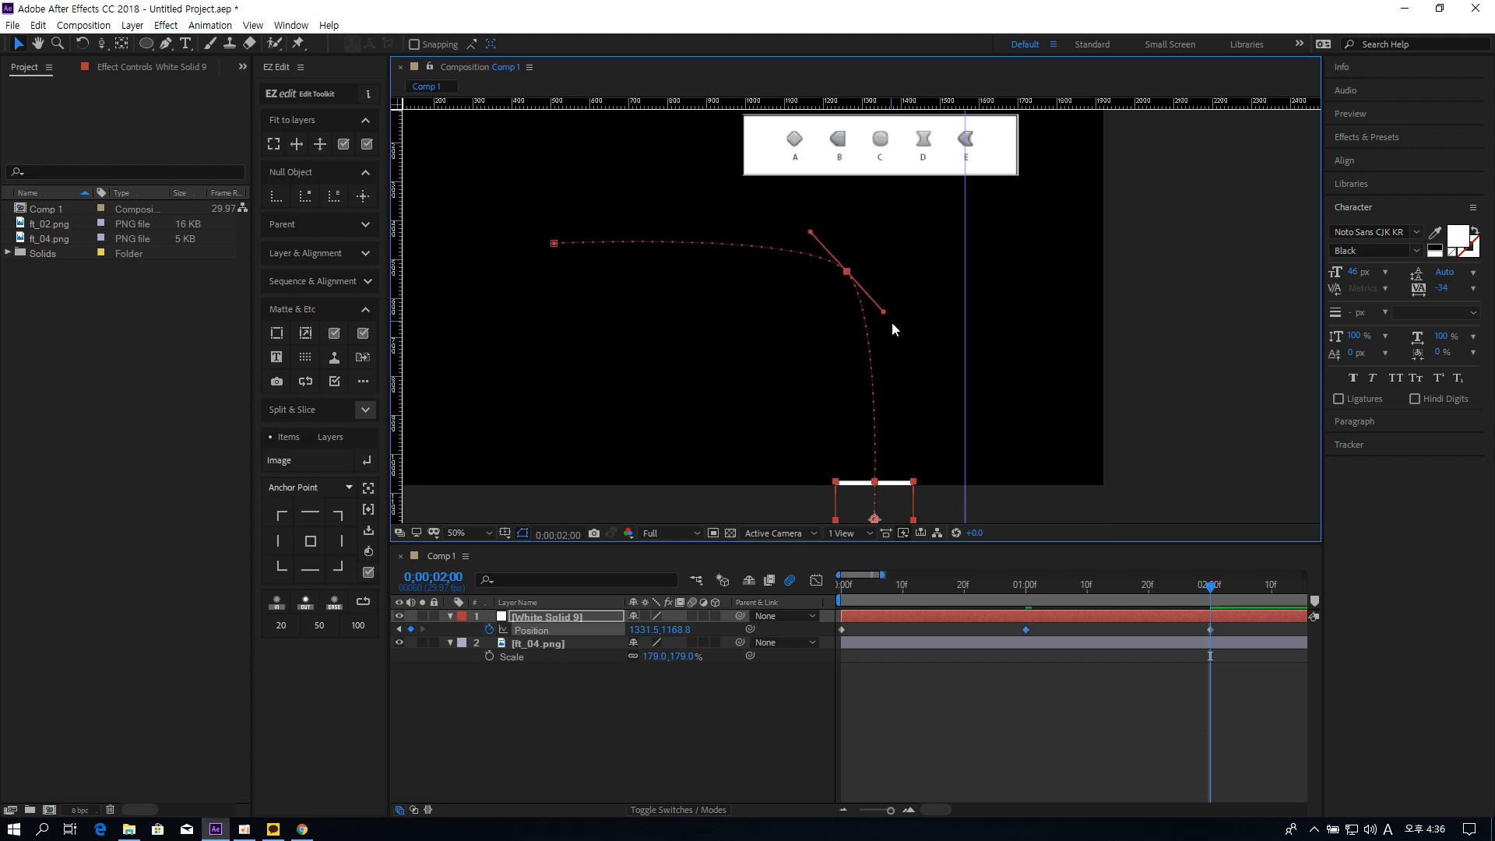
{"action": "left_click", "coordinate": [944, 405]}
{"action": "left_click", "coordinate": [885, 512]}
Step: Preview the white solid's curved motion from 0;00;00;00
{"action": "left_click_drag", "start_coordinate": [1185, 589], "coordinate": [777, 559]}
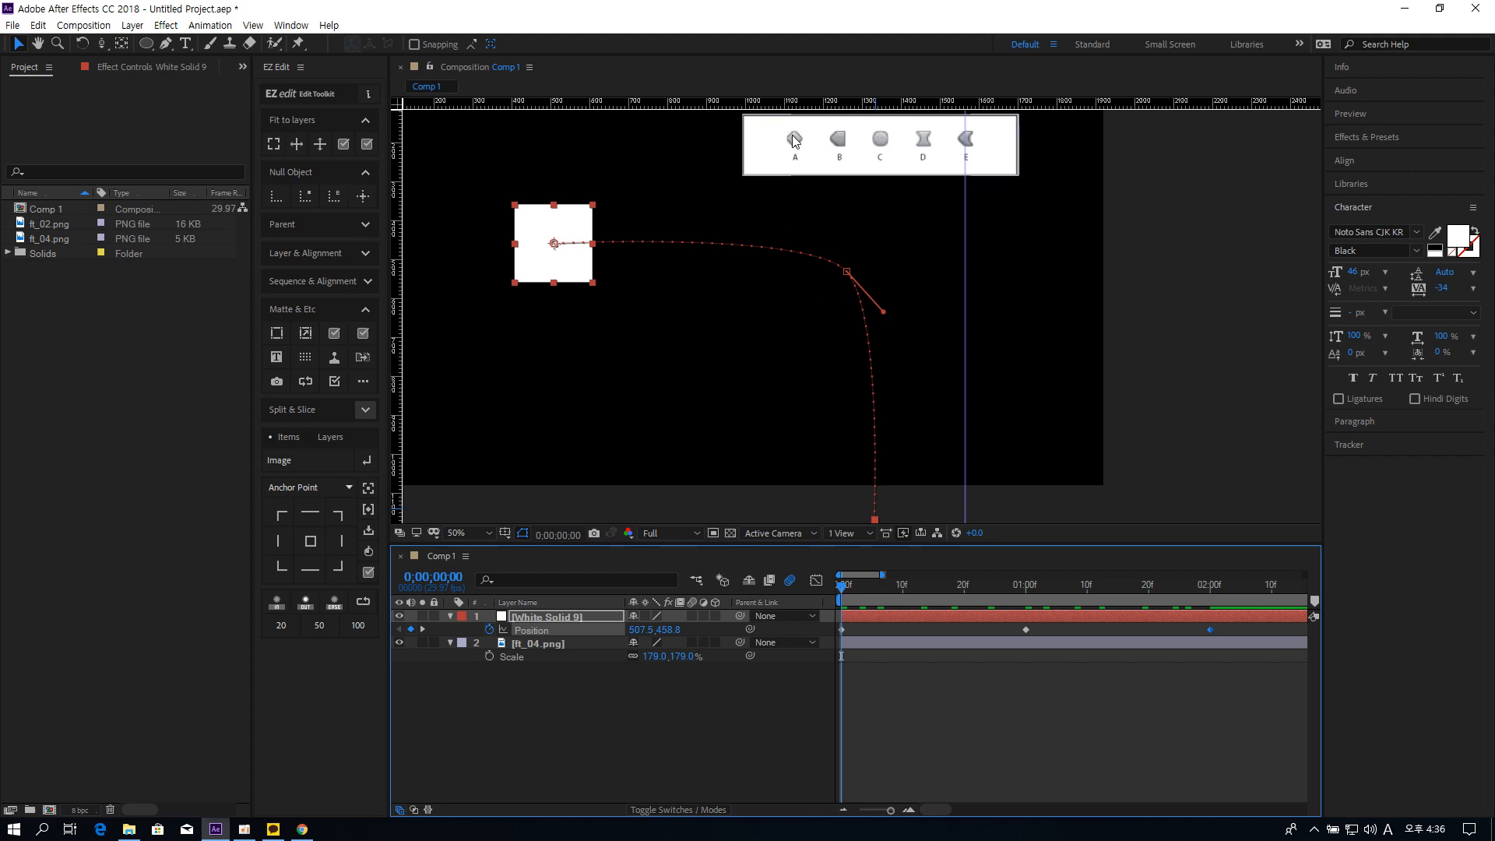
{"action": "key", "text": "space"}
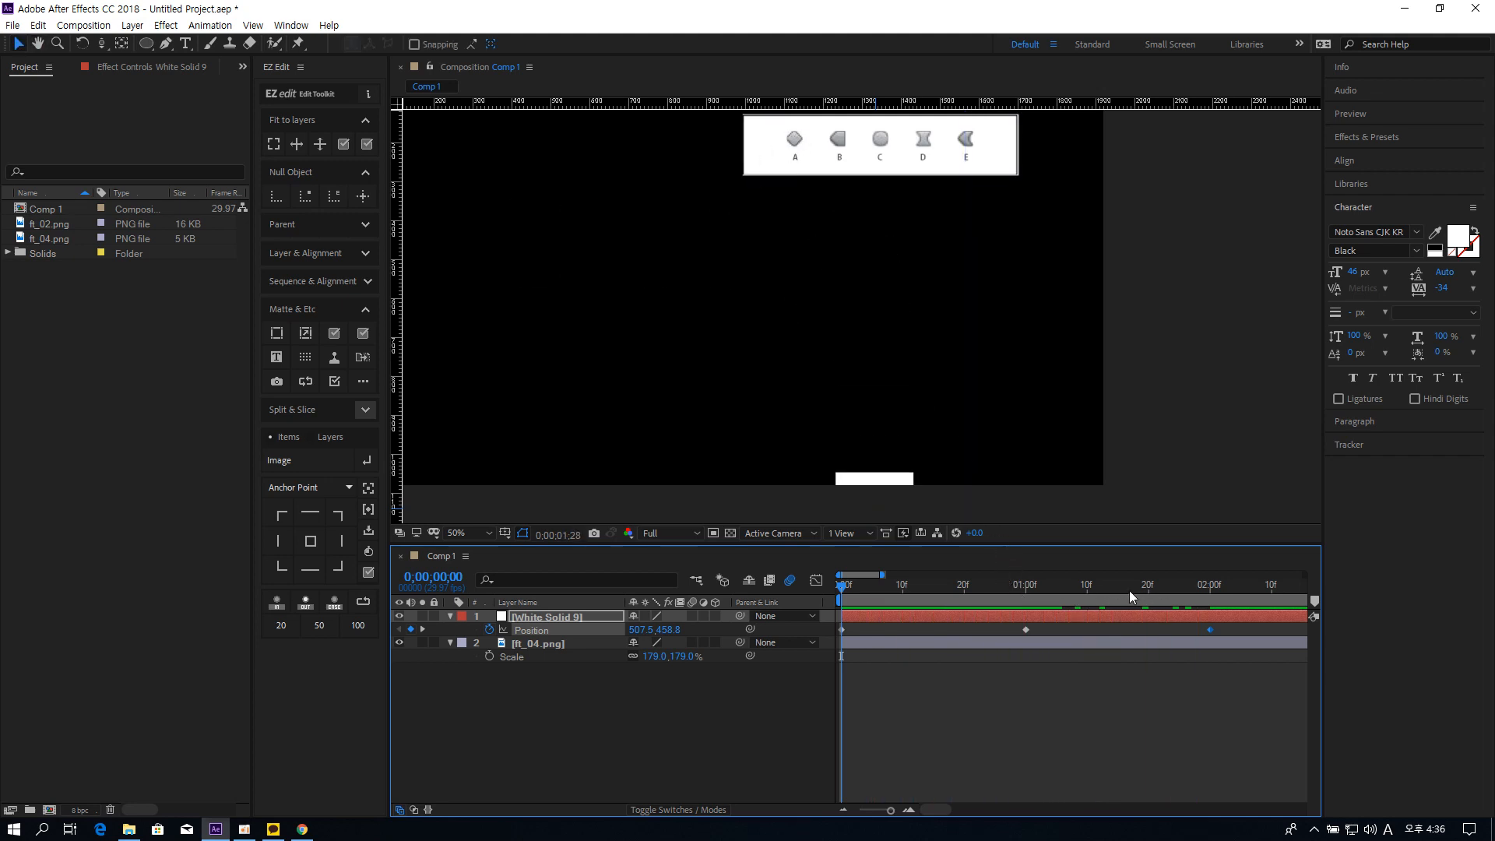
{"action": "key", "text": "space"}
{"action": "key", "text": "space"}
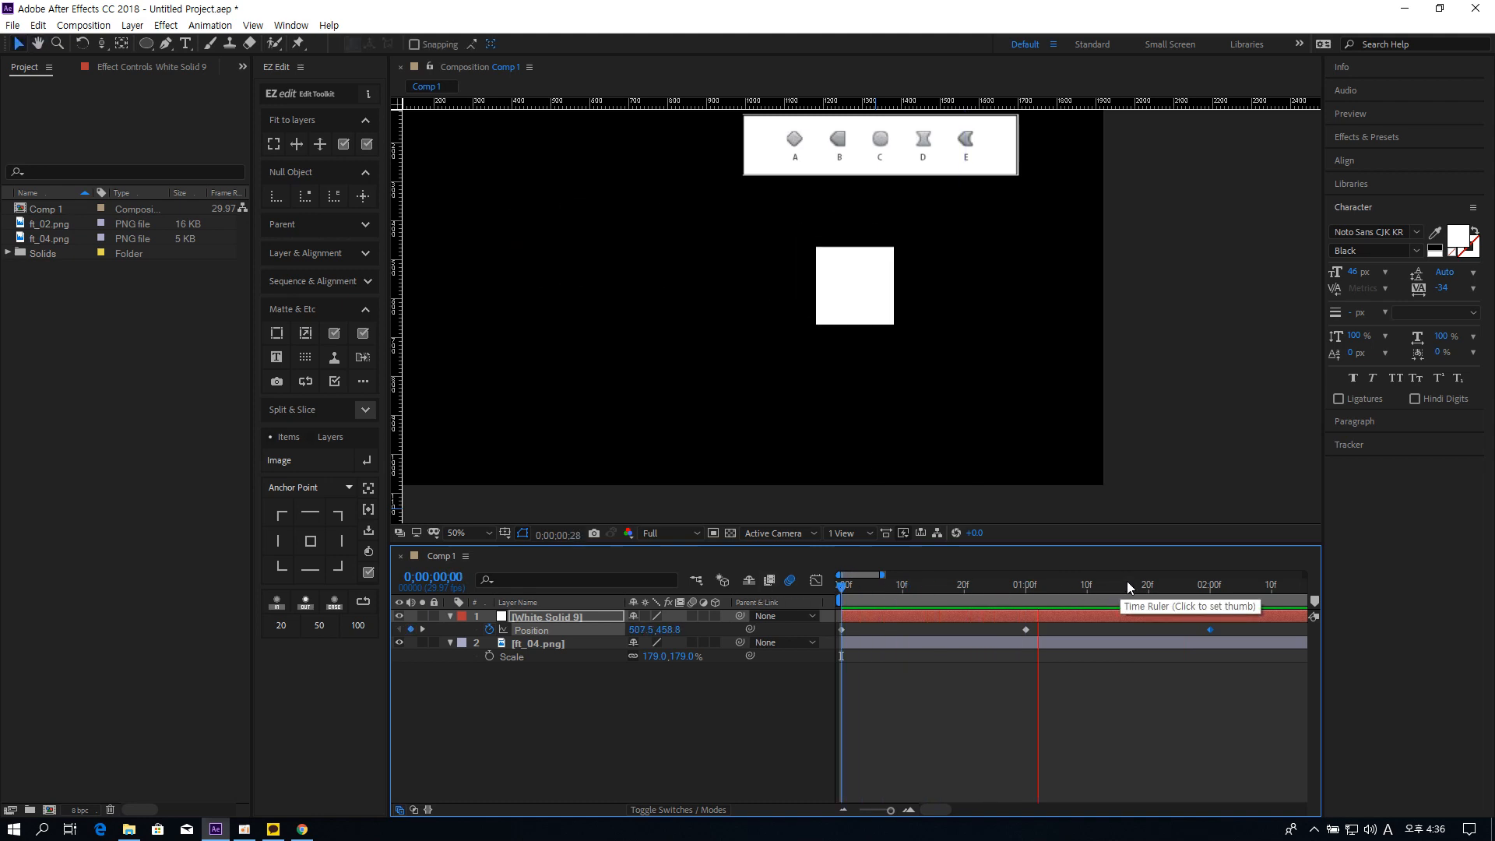
Step: Compress the three position keyframes proportionally so the middle one sits at 0;00;00;20 and the last at 0;00;01;10
{"action": "left_click", "coordinate": [1021, 596]}
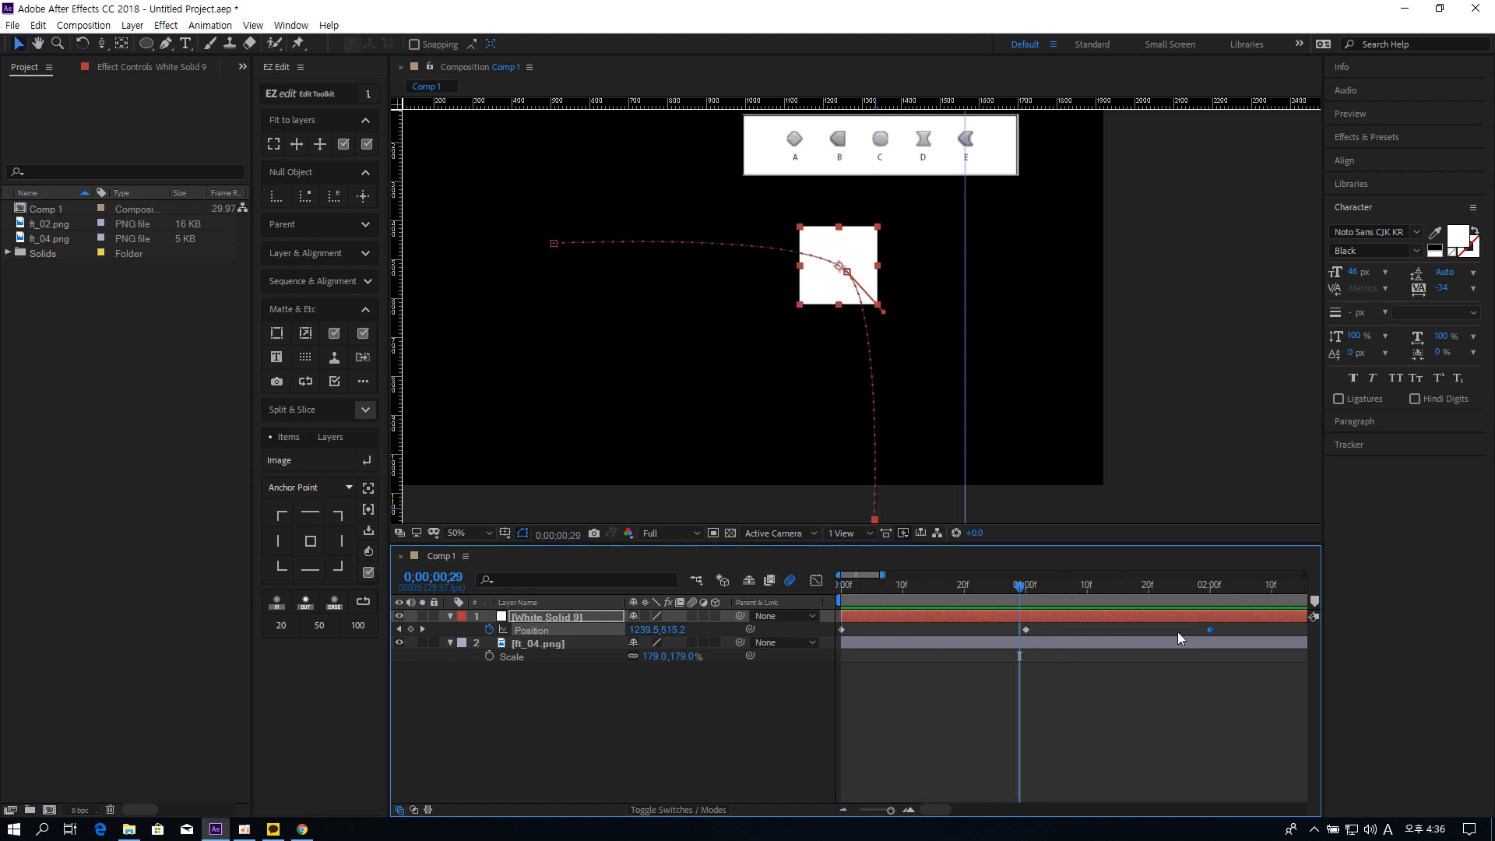
{"action": "left_click_drag", "start_coordinate": [1229, 625], "coordinate": [838, 635]}
{"action": "left_click_drag", "start_coordinate": [1210, 629], "coordinate": [1088, 629]}
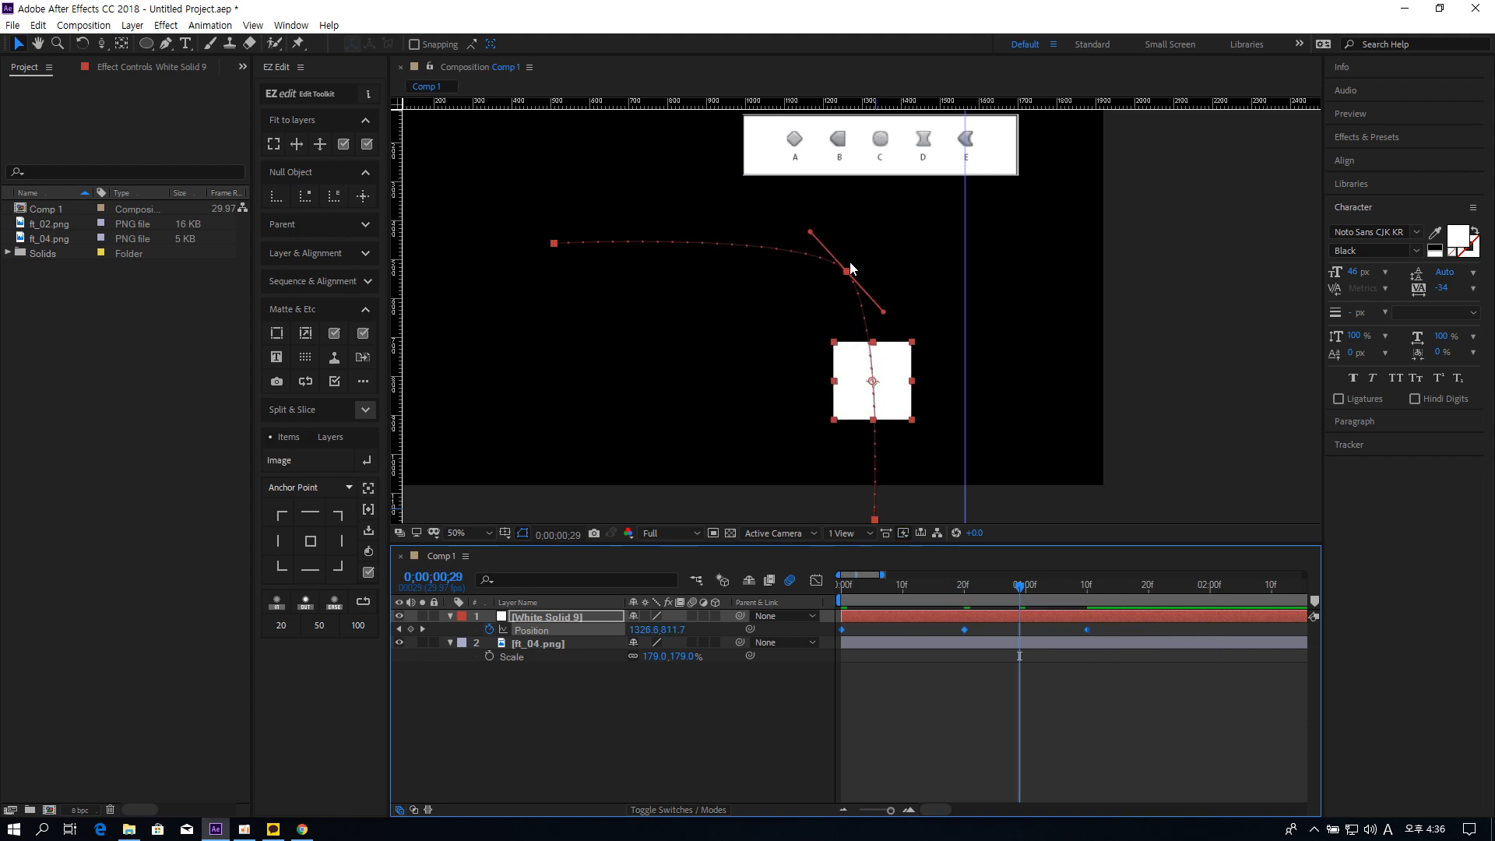
Step: Examine the frame spacing around the motion path's middle point, comparing it with the position keyframes in the timeline
{"action": "scroll", "coordinate": [851, 267], "scroll_direction": "up", "scroll_amount": 1}
{"action": "left_click_drag", "start_coordinate": [857, 232], "coordinate": [892, 276]}
{"action": "left_click", "coordinate": [984, 632]}
{"action": "left_click", "coordinate": [964, 630]}
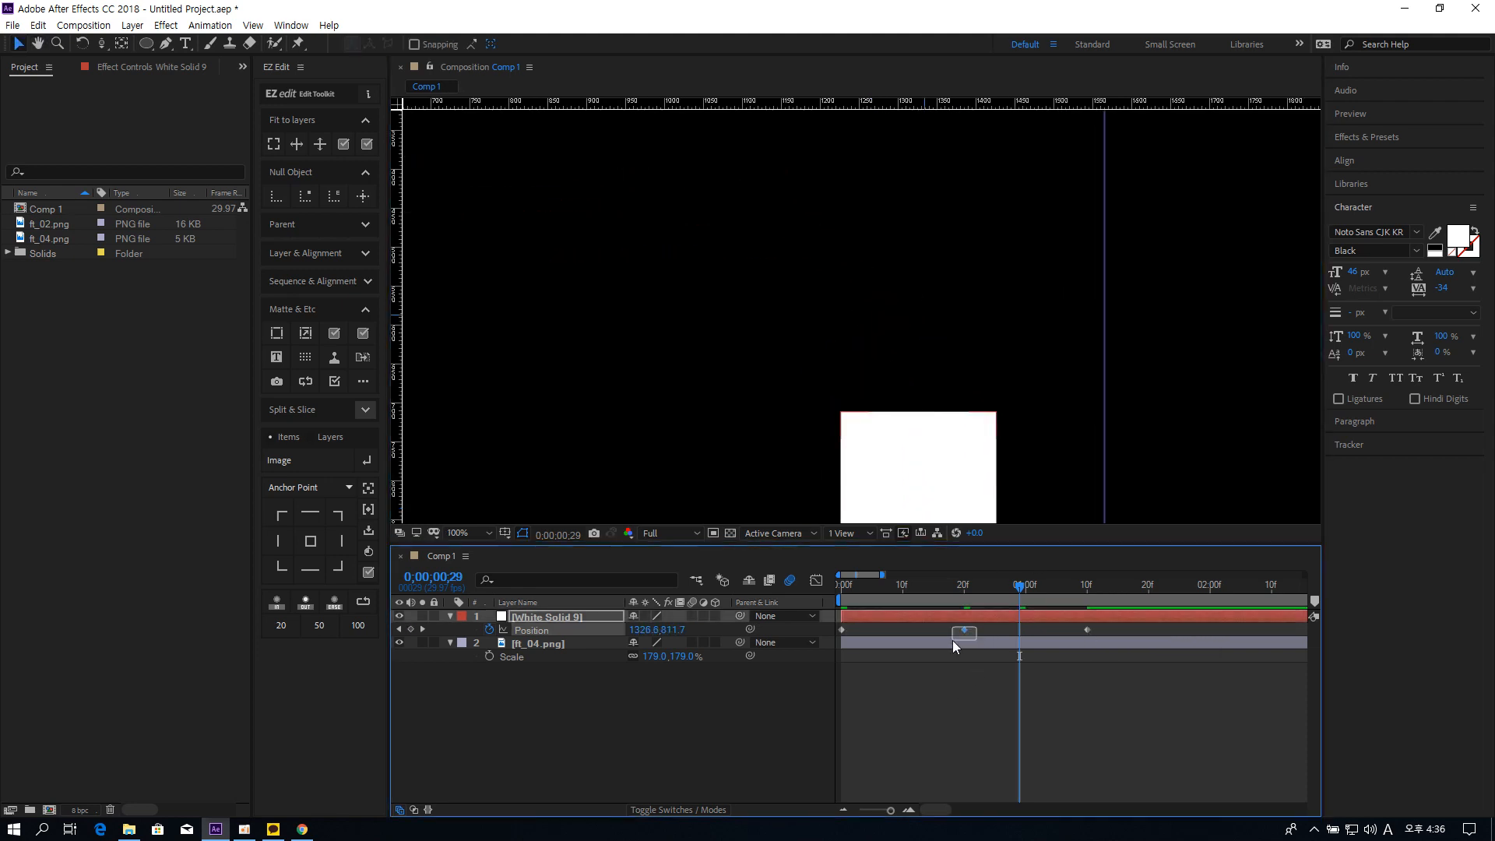
{"action": "left_click", "coordinate": [842, 629]}
{"action": "left_click", "coordinate": [1092, 629]}
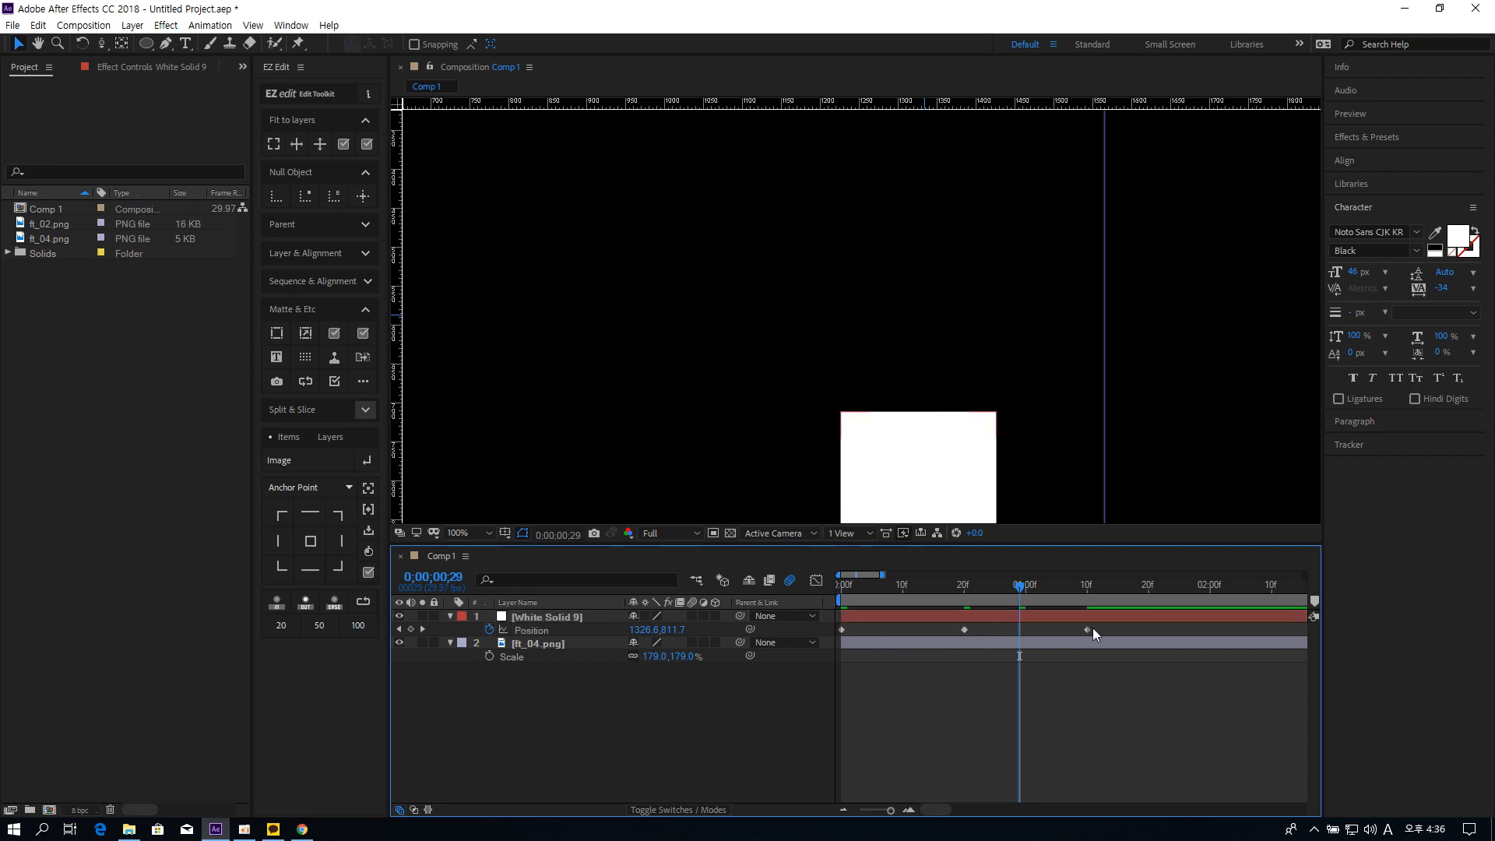
{"action": "left_click", "coordinate": [965, 629]}
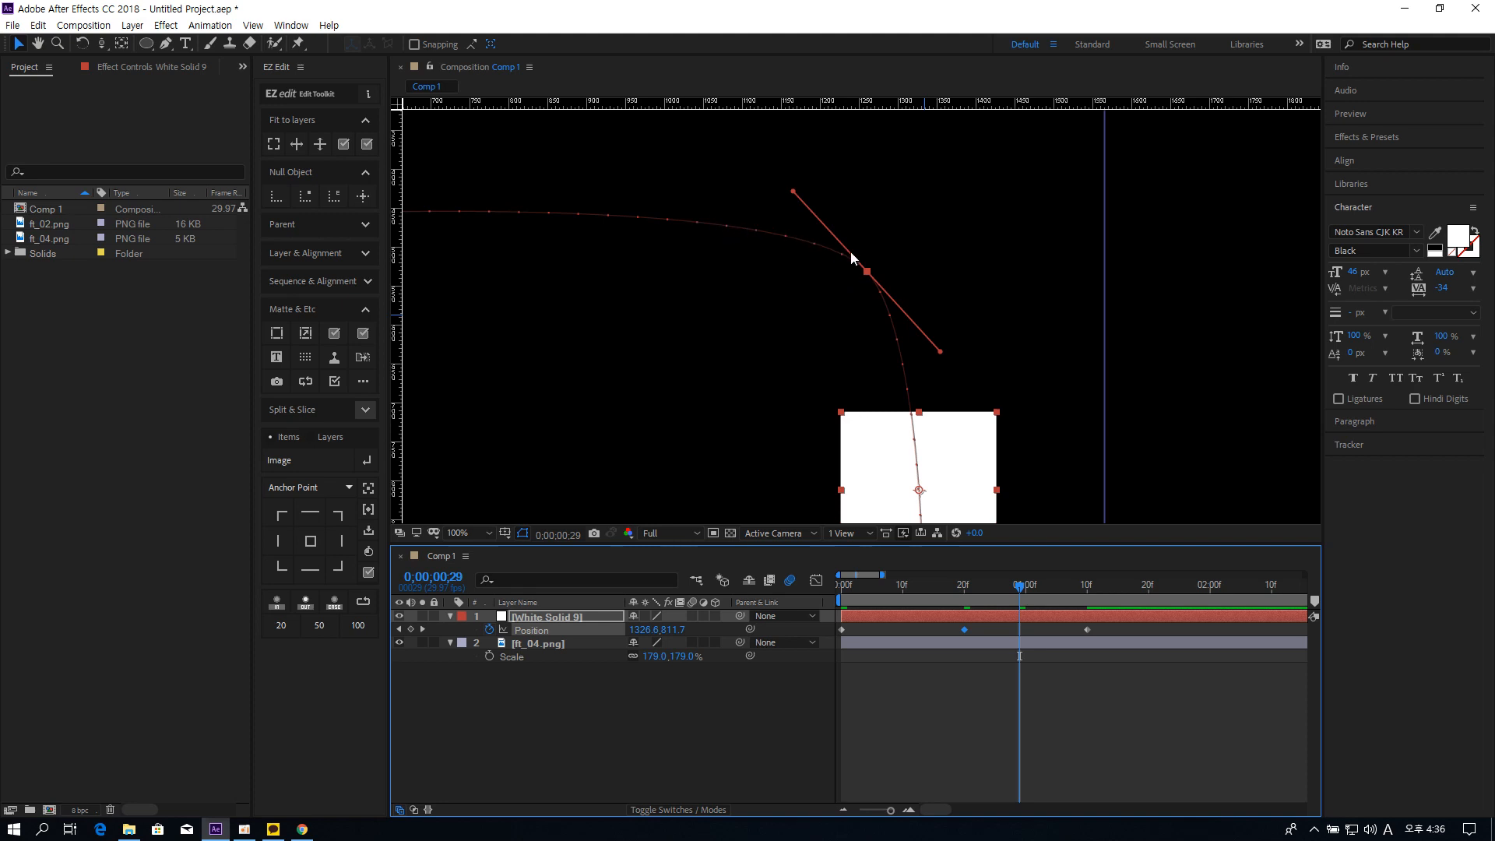
{"action": "scroll", "coordinate": [905, 371], "scroll_direction": "down", "scroll_amount": 1}
{"action": "scroll", "coordinate": [844, 273], "scroll_direction": "up", "scroll_amount": 1}
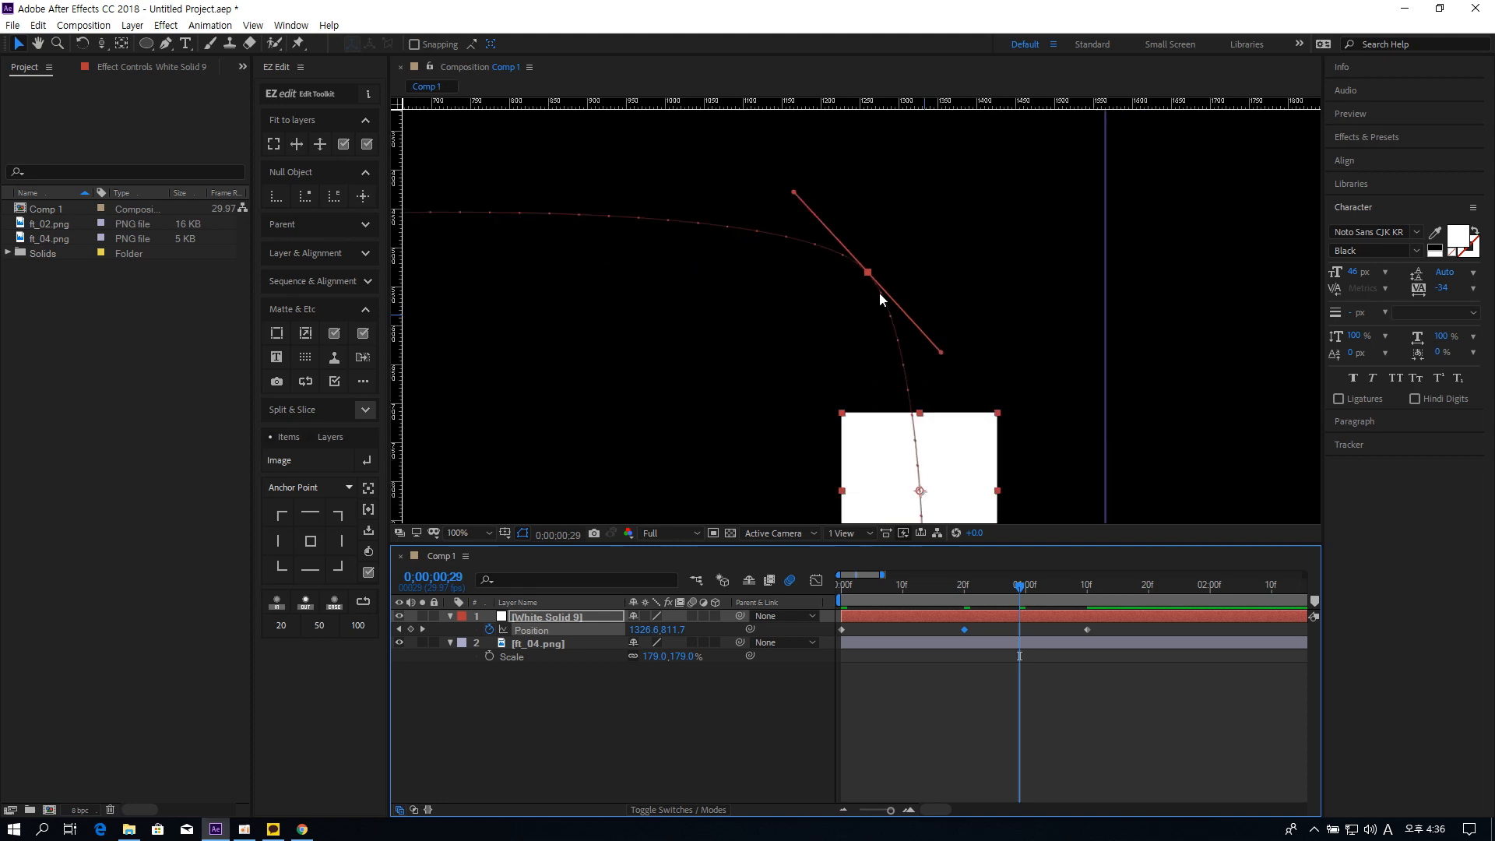
Step: Convert the position keyframe at 0;00;00;20 to Auto Bezier, toggling it back to linear once to compare the frame spacing
{"action": "left_click", "coordinate": [964, 629], "text": "ctrl"}
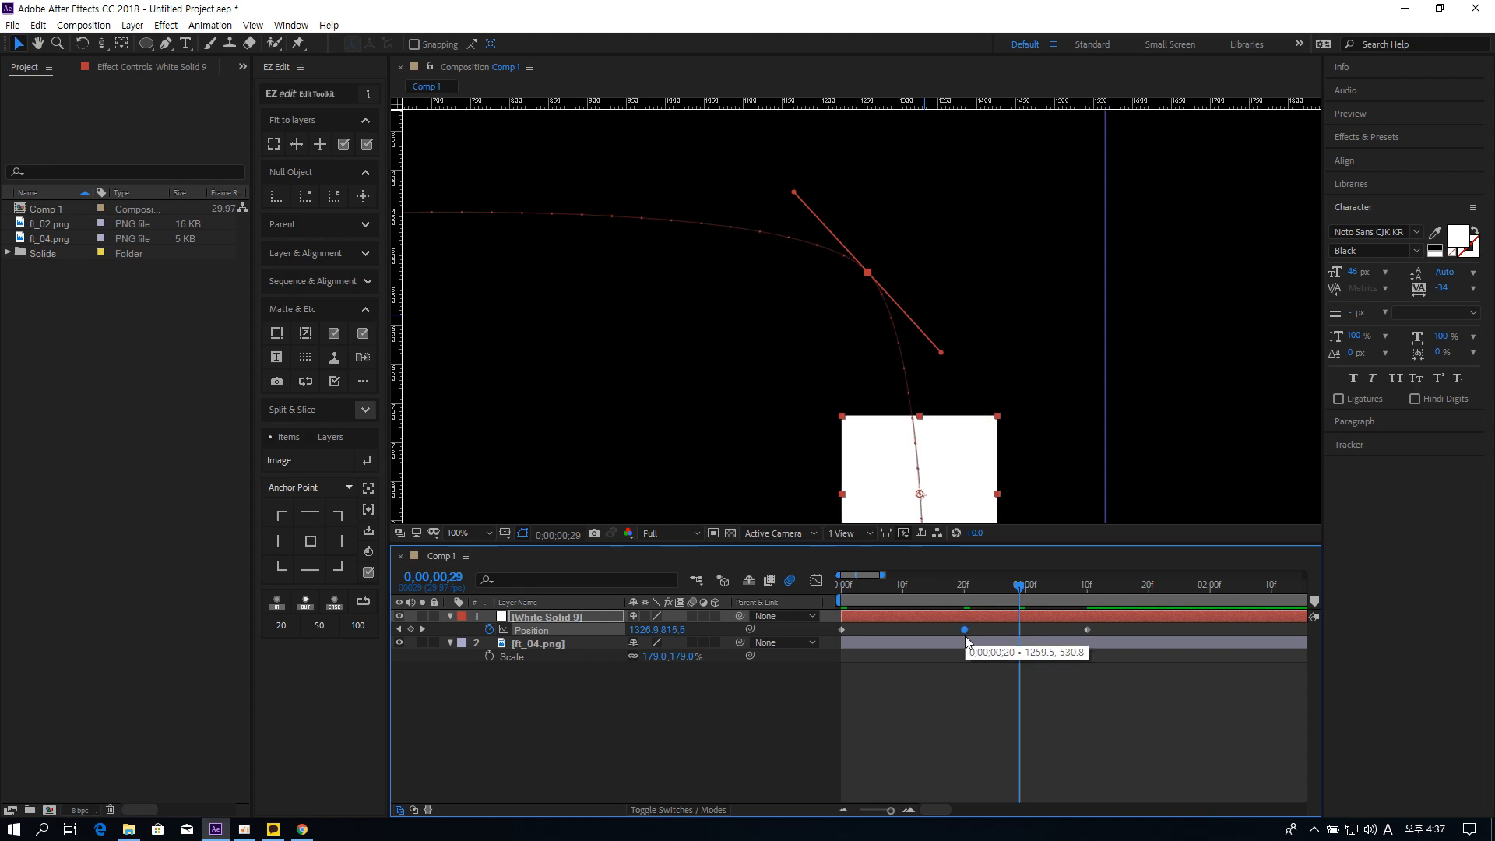
{"action": "scroll", "coordinate": [969, 317], "scroll_direction": "down", "scroll_amount": 2}
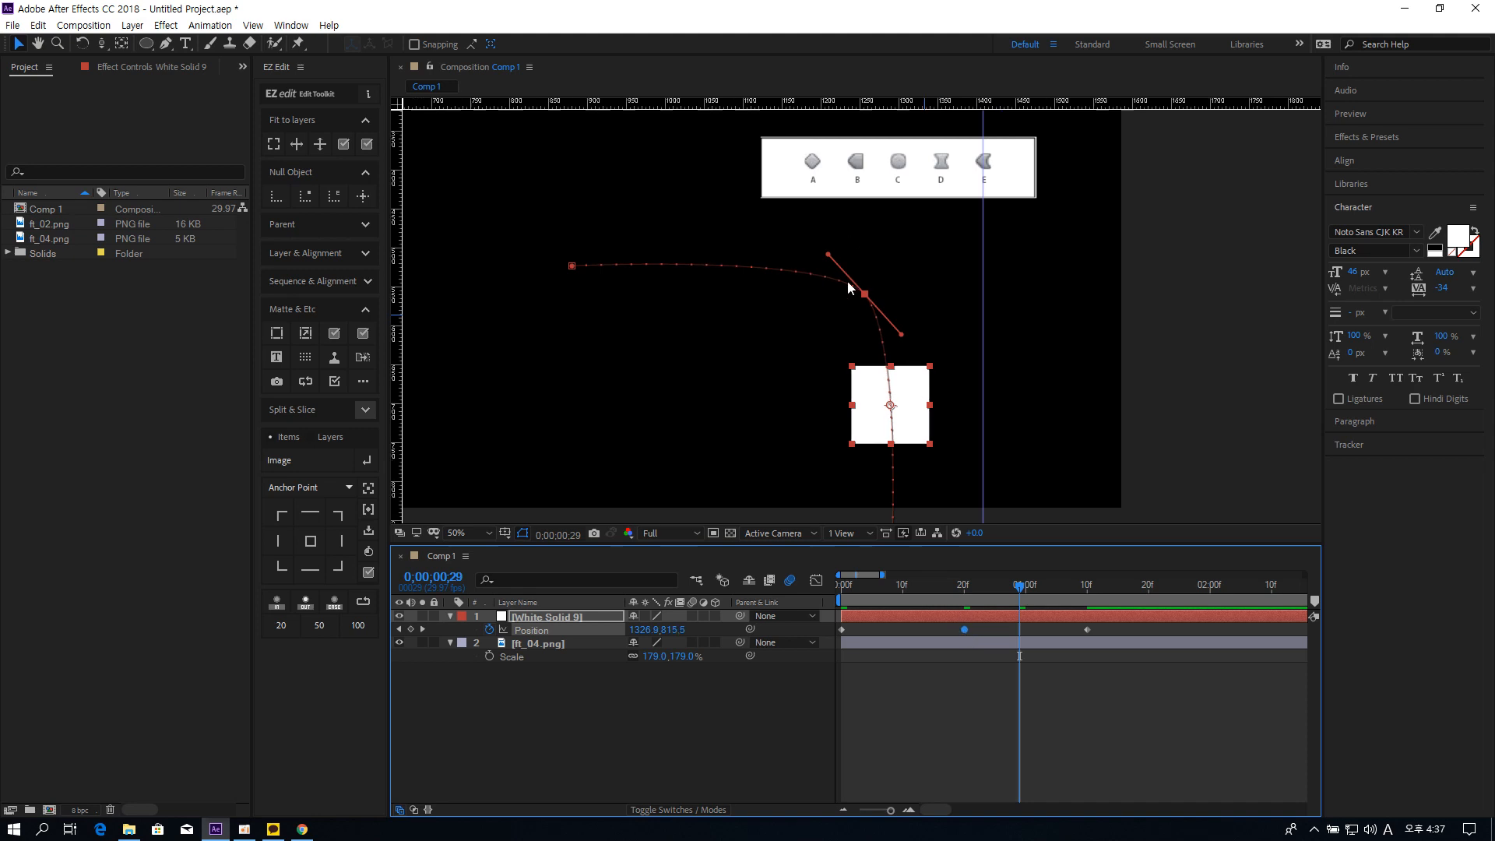
{"action": "scroll", "coordinate": [848, 283], "scroll_direction": "up", "scroll_amount": 1}
{"action": "left_click", "coordinate": [964, 629], "text": "ctrl"}
{"action": "left_click", "coordinate": [964, 630], "text": "ctrl"}
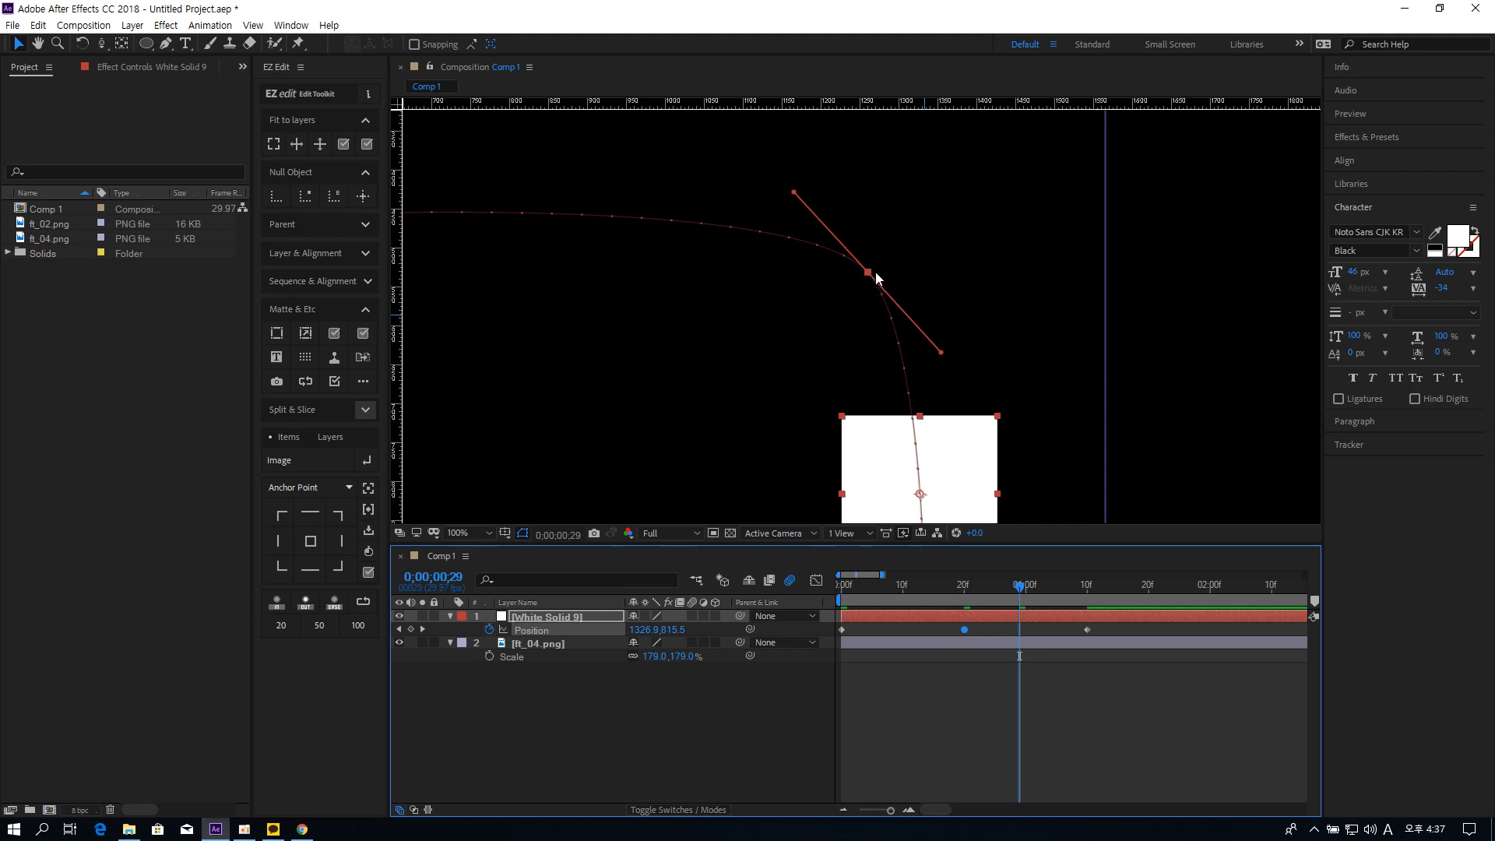
{"action": "scroll", "coordinate": [921, 344], "scroll_direction": "down", "scroll_amount": 1}
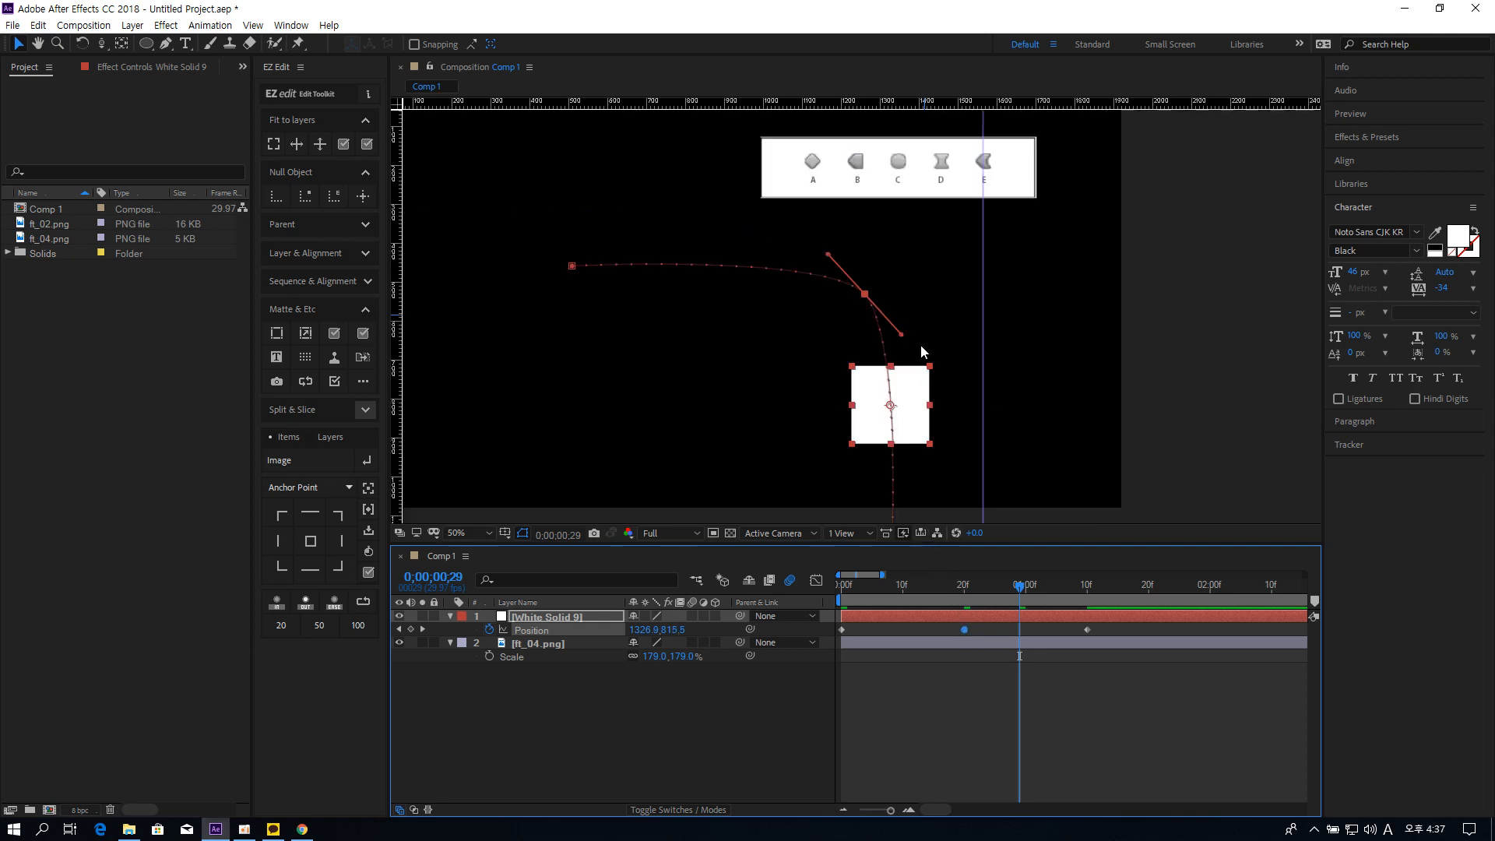
Step: Move the motion path's middle point to about 1223.5, 574.8 and extend its Bezier handles for a rounder curve
{"action": "left_click_drag", "start_coordinate": [826, 249], "coordinate": [811, 235]}
{"action": "left_click_drag", "start_coordinate": [865, 298], "coordinate": [851, 315]}
{"action": "left_click_drag", "start_coordinate": [903, 372], "coordinate": [910, 372]}
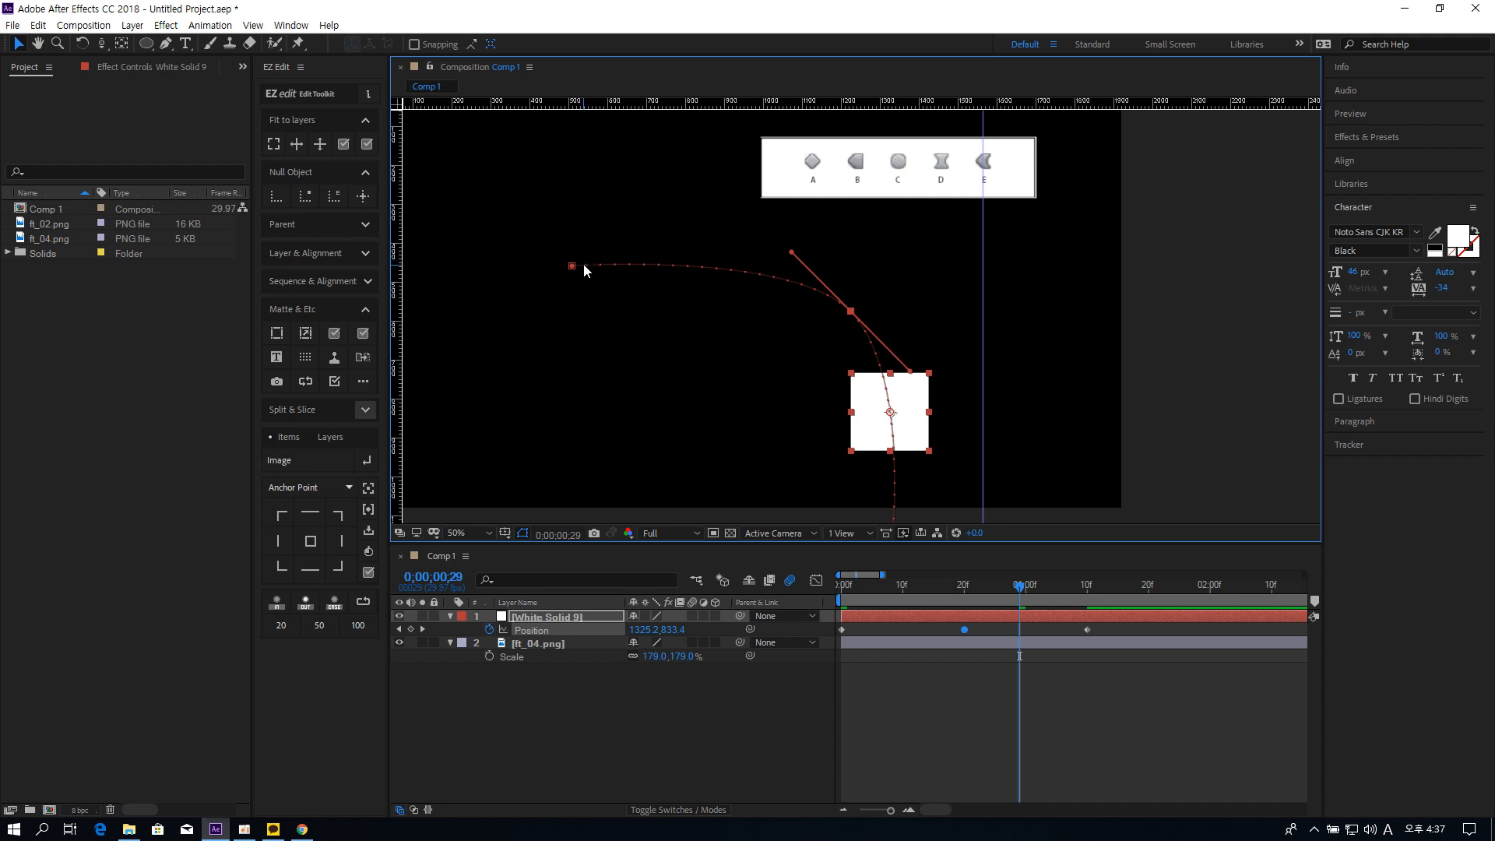
Step: Toggle the keyframe at 0;00;00;20 repeatedly between linear and Auto Bezier to compare the path's frame spacing
{"action": "left_click", "coordinate": [965, 629], "text": "ctrl"}
{"action": "left_click", "coordinate": [965, 628], "text": "ctrl"}
{"action": "left_click", "coordinate": [965, 629], "text": "ctrl"}
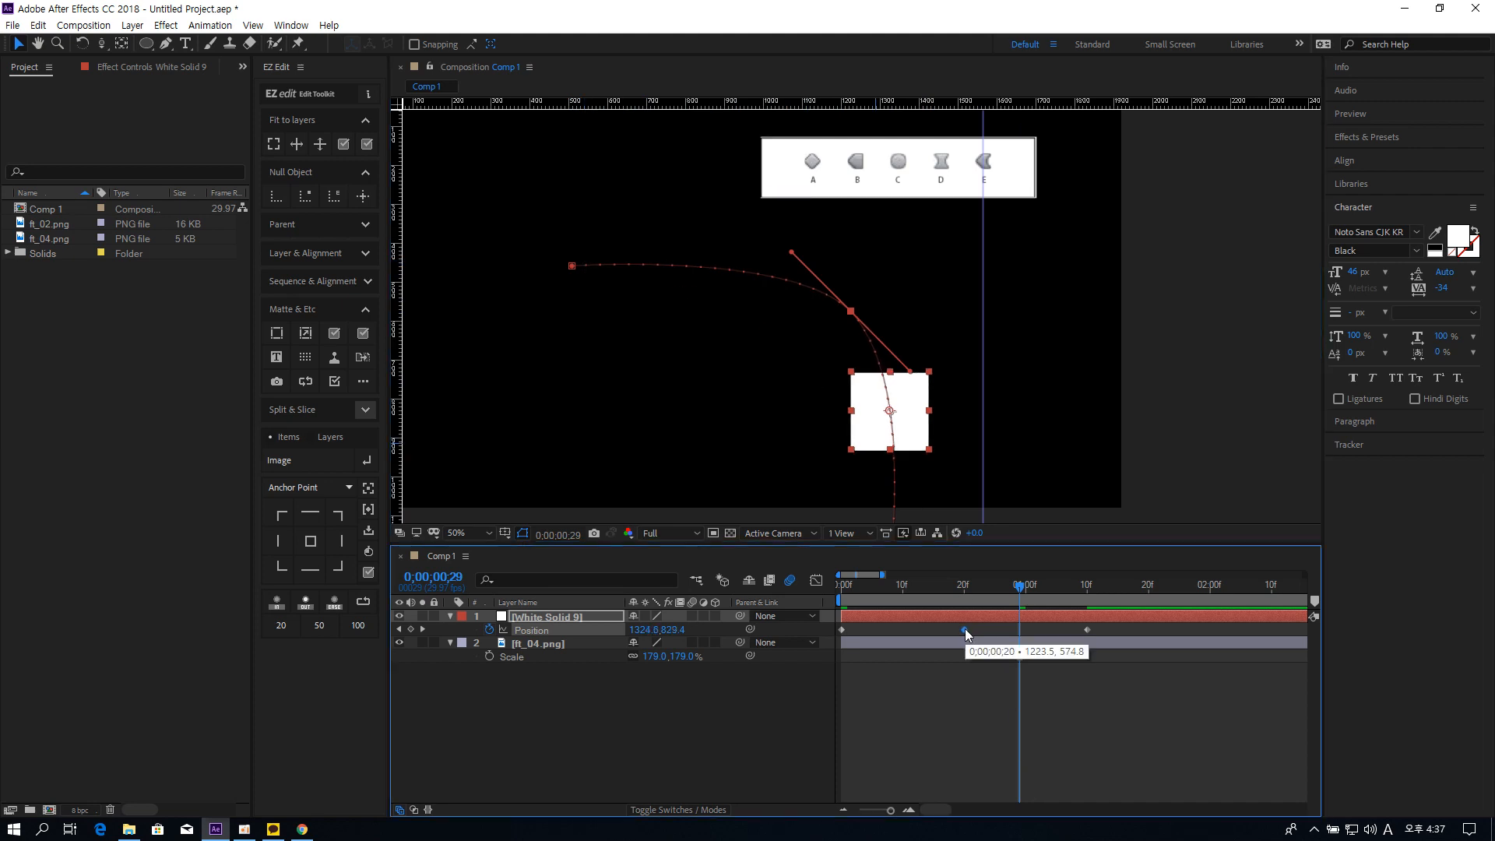
{"action": "left_click", "coordinate": [965, 629], "text": "ctrl"}
{"action": "left_click", "coordinate": [965, 628], "text": "ctrl"}
{"action": "left_click", "coordinate": [965, 630], "text": "ctrl"}
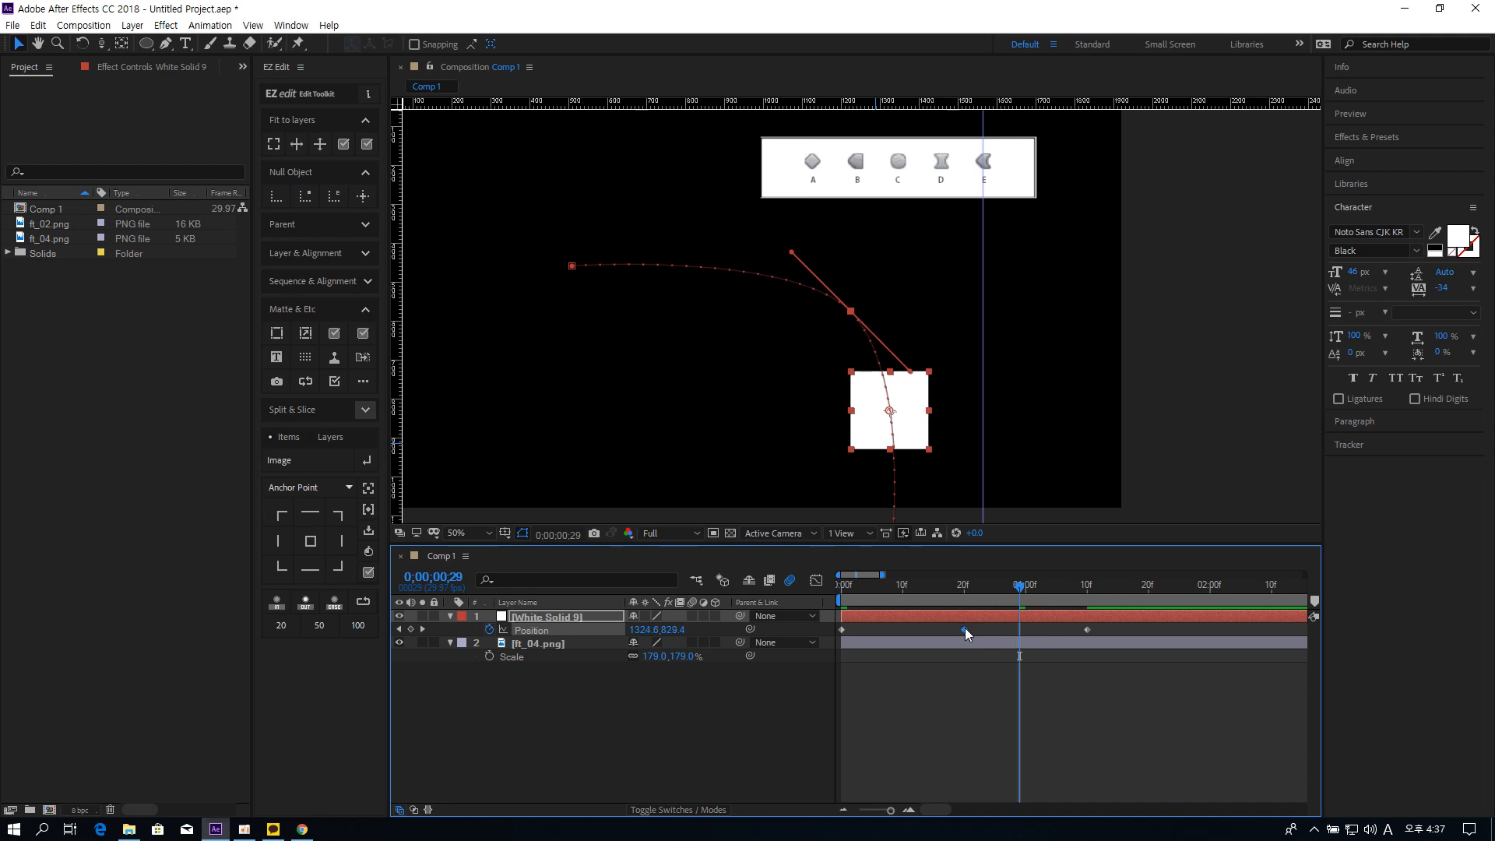
Step: Reselect the keyframe at 0;00;00;20 and nudge the motion path's middle point slightly right and down
{"action": "left_click", "coordinate": [567, 264]}
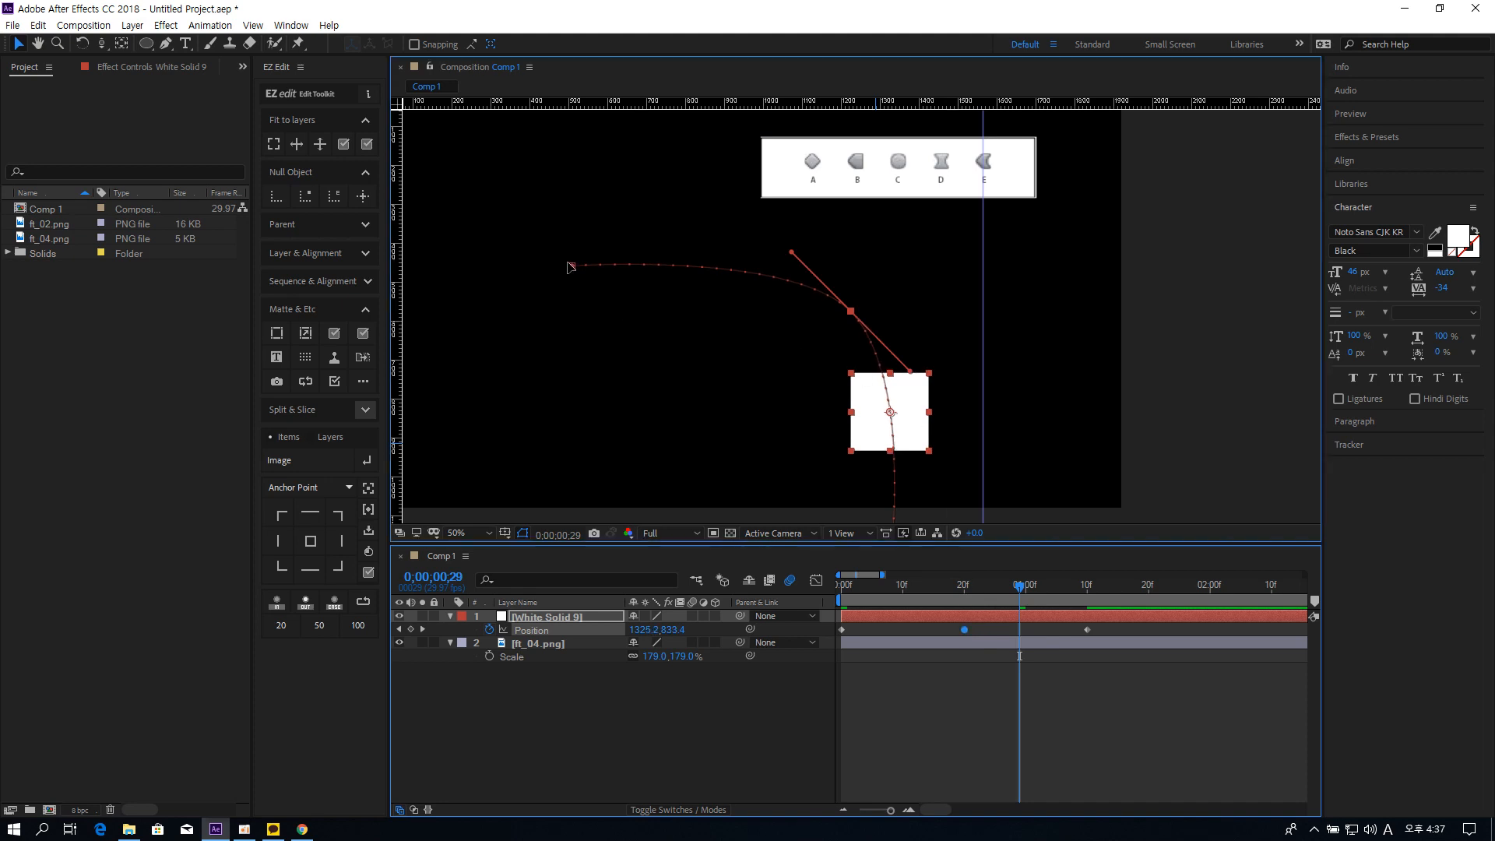
{"action": "left_click", "coordinate": [1087, 629]}
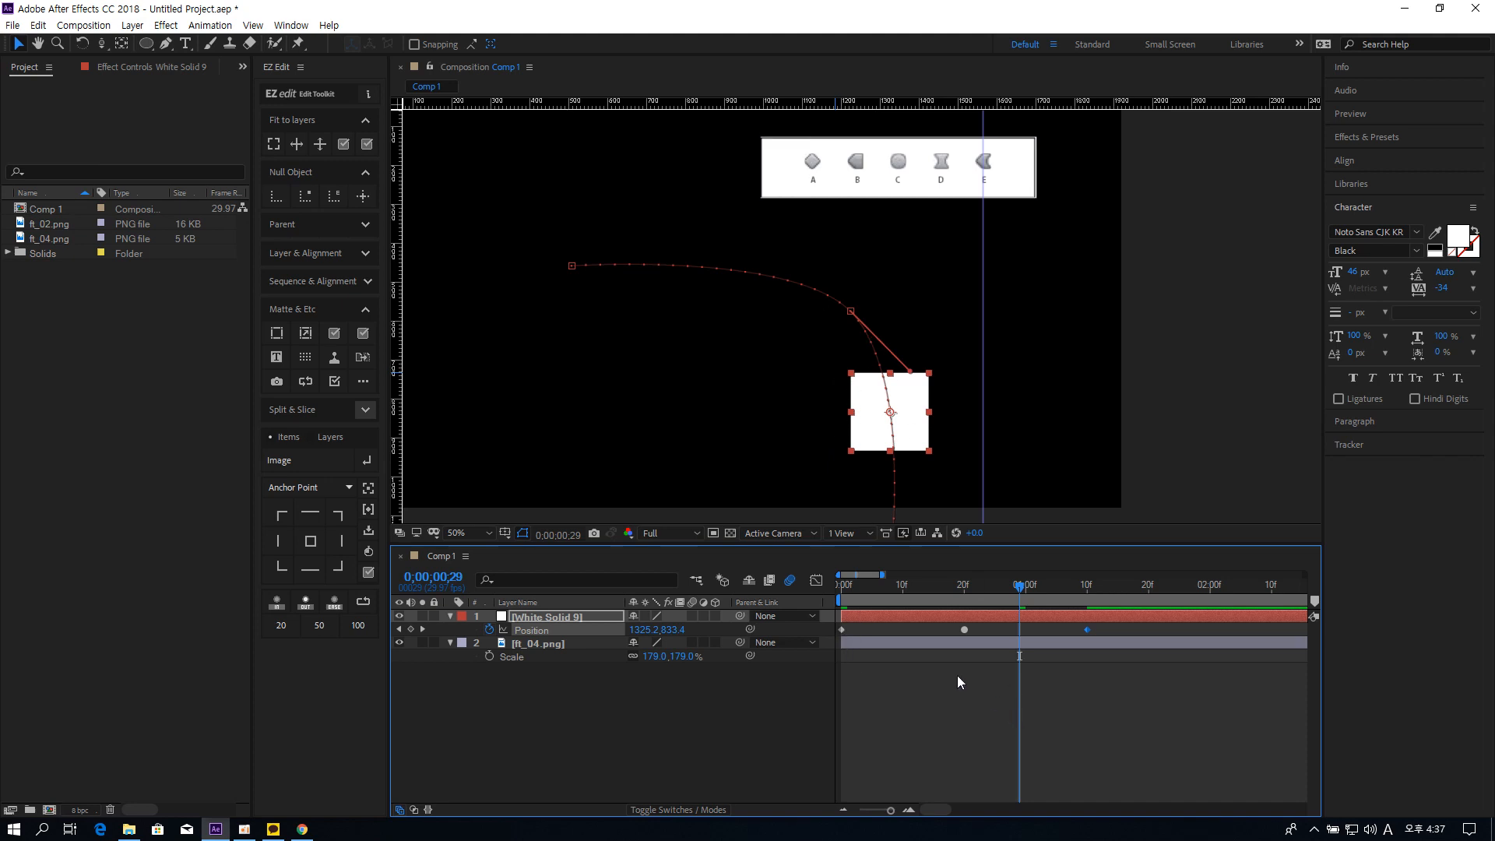
{"action": "left_click", "coordinate": [965, 630]}
{"action": "mouse_move", "coordinate": [847, 311]}
{"action": "left_mouse_down"}
{"action": "mouse_move", "coordinate": [832, 327]}
{"action": "mouse_move", "coordinate": [853, 312]}
{"action": "left_mouse_up"}
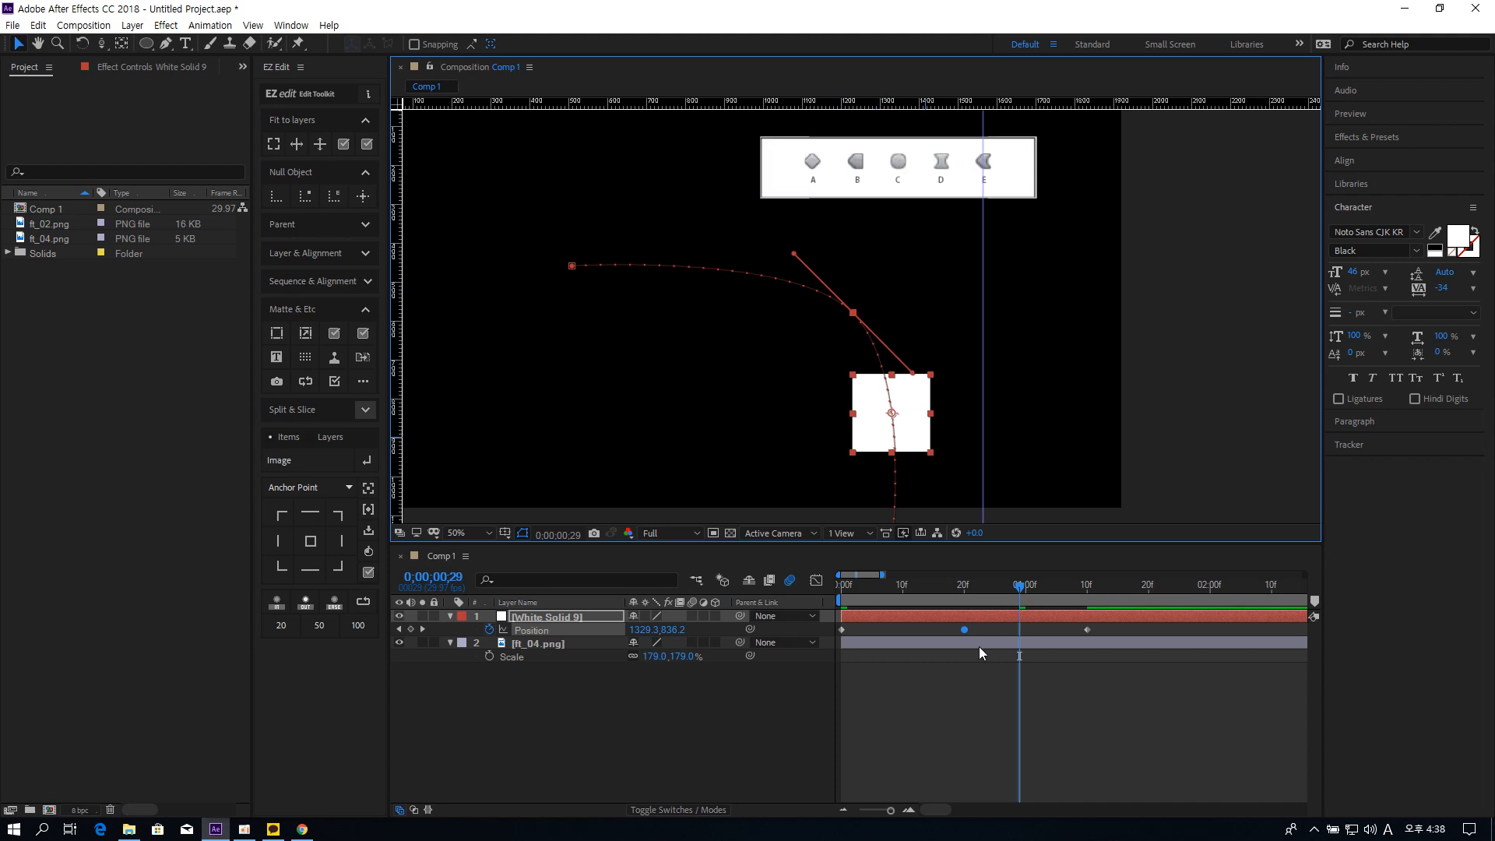
{"action": "left_click", "coordinate": [1087, 629]}
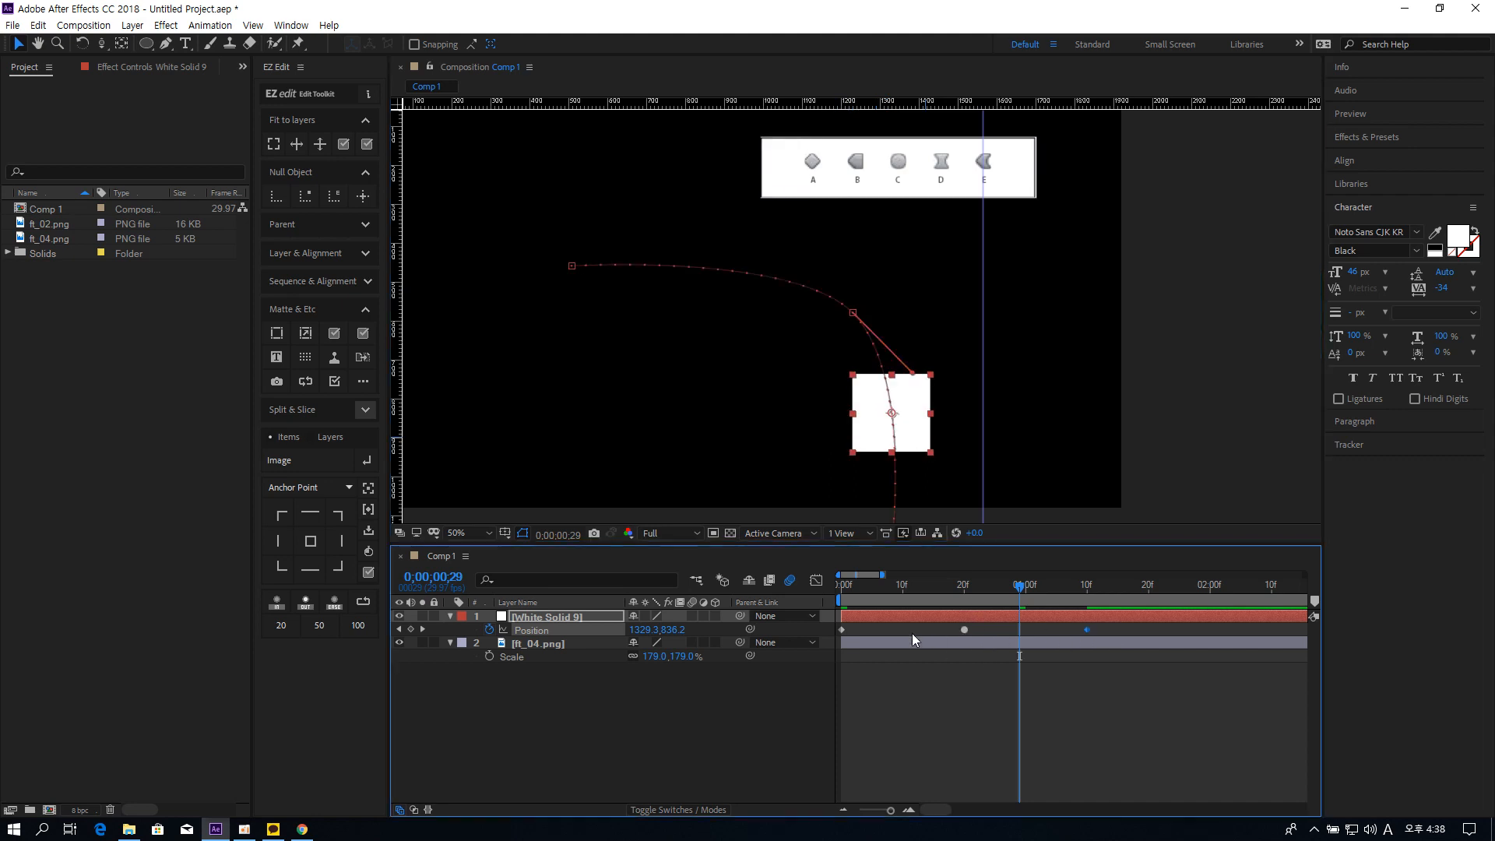
{"action": "left_click", "coordinate": [842, 630], "text": "shift"}
{"action": "left_click", "coordinate": [965, 629]}
{"action": "left_click", "coordinate": [924, 302]}
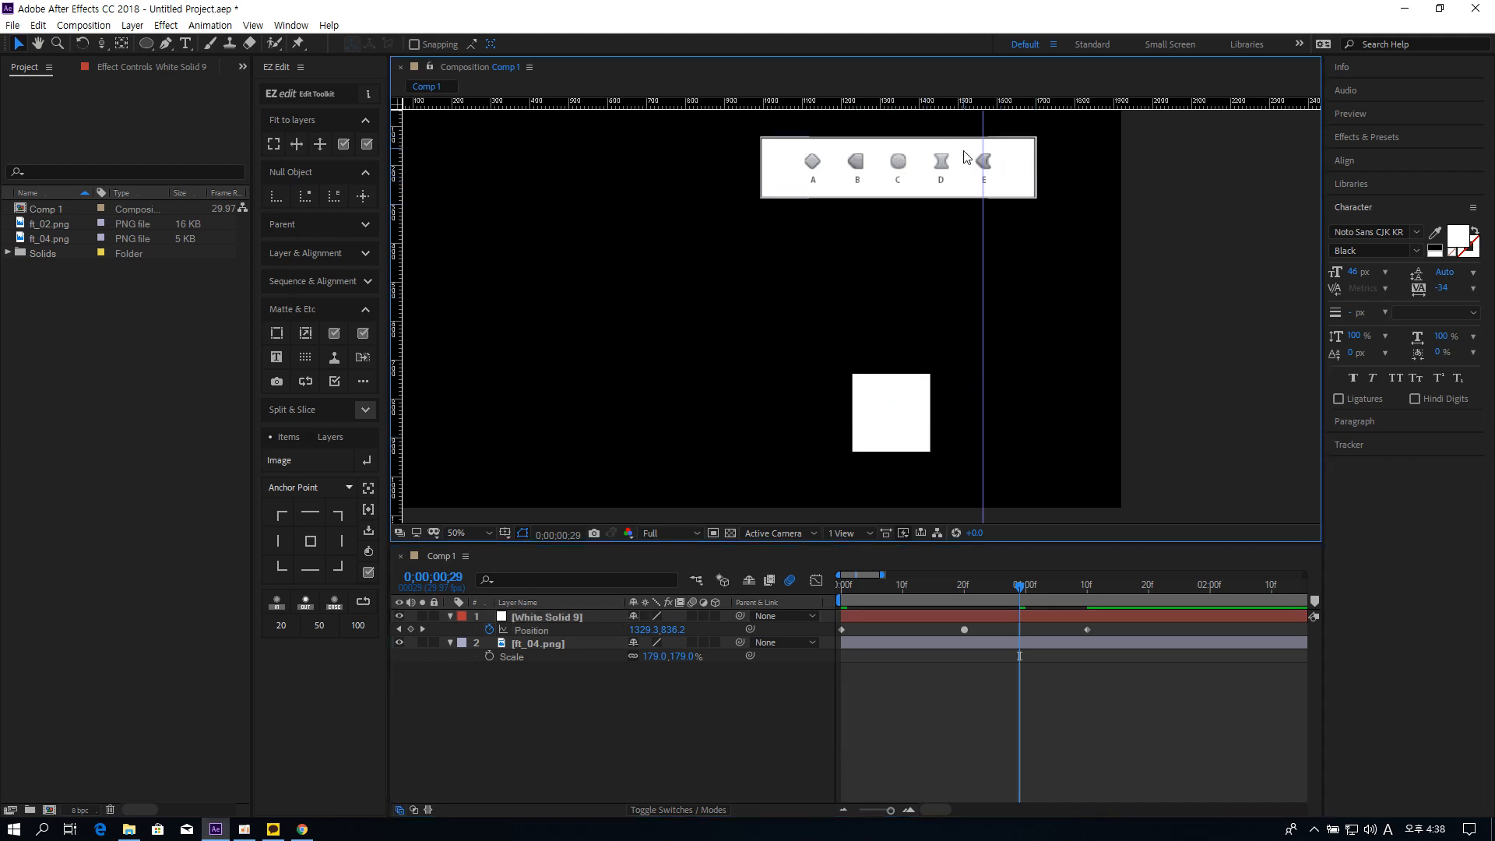
Step: Show the timeline's Graph Editor briefly and return to the layer bar view
{"action": "left_click", "coordinate": [973, 619]}
{"action": "left_click", "coordinate": [816, 580]}
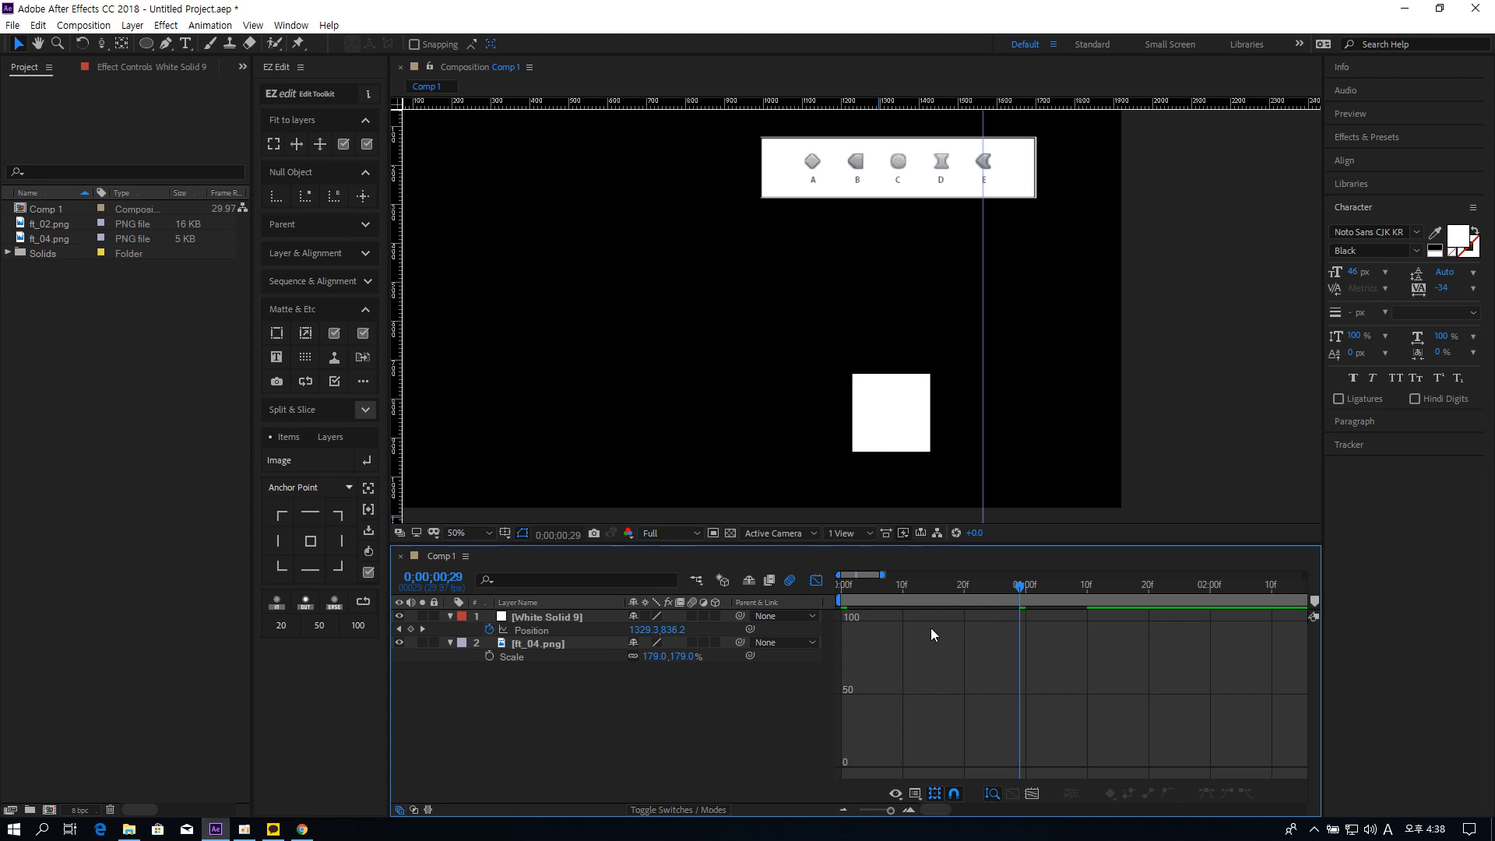
{"action": "left_click", "coordinate": [816, 580]}
{"action": "scroll", "coordinate": [983, 329], "scroll_direction": "down", "scroll_amount": 2}
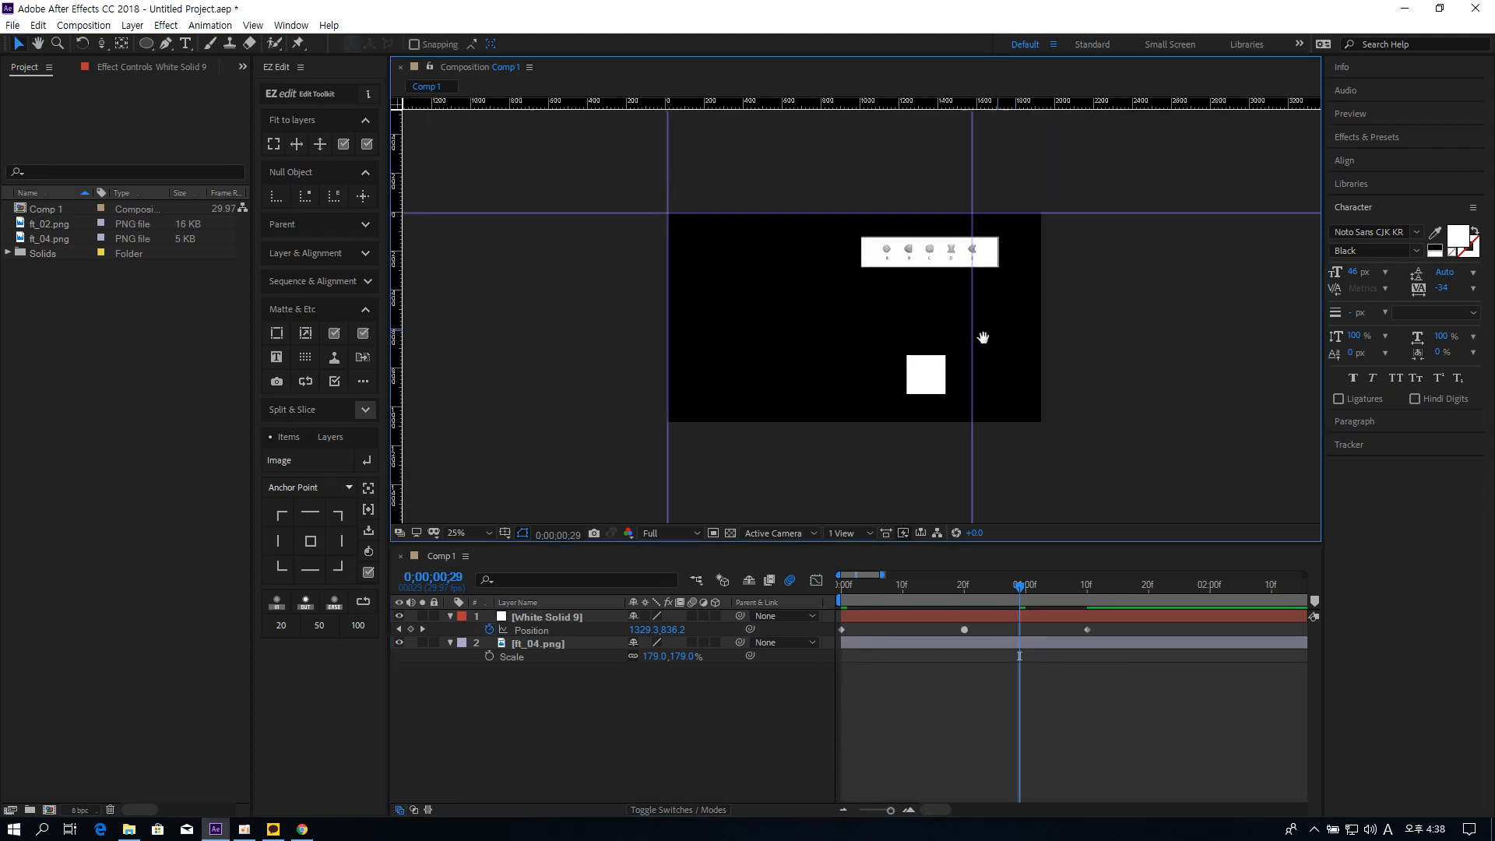